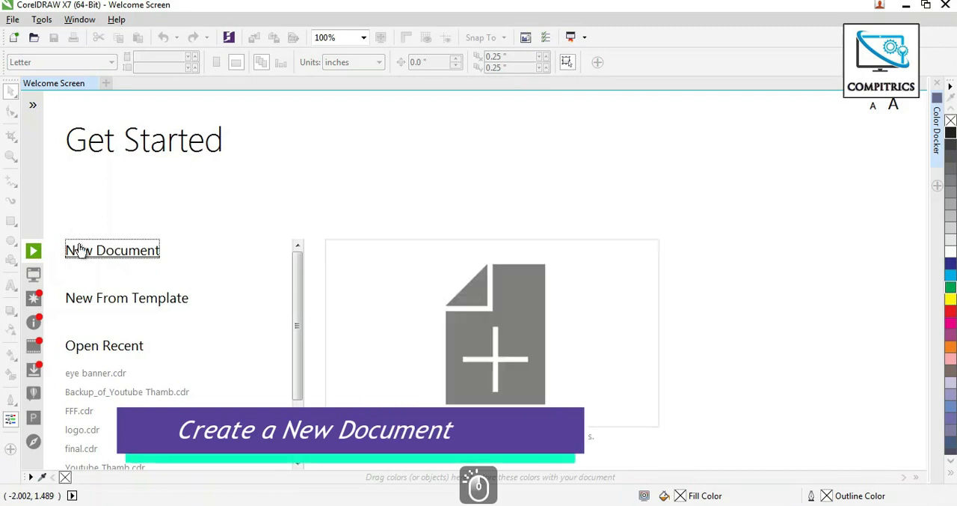
Create a new CMYK document 5 feet wide and 1 foot high at 300 dpi.
left_click(84, 250)
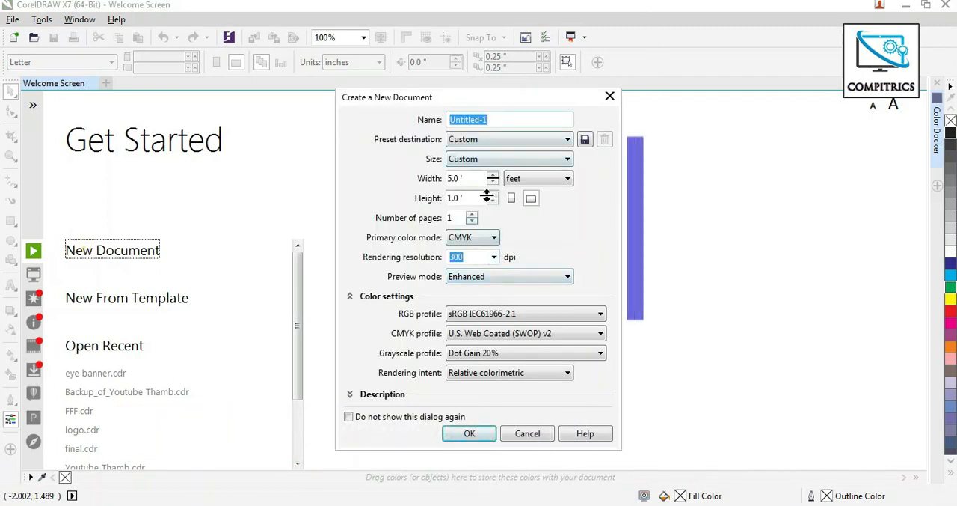
left_click(469, 434)
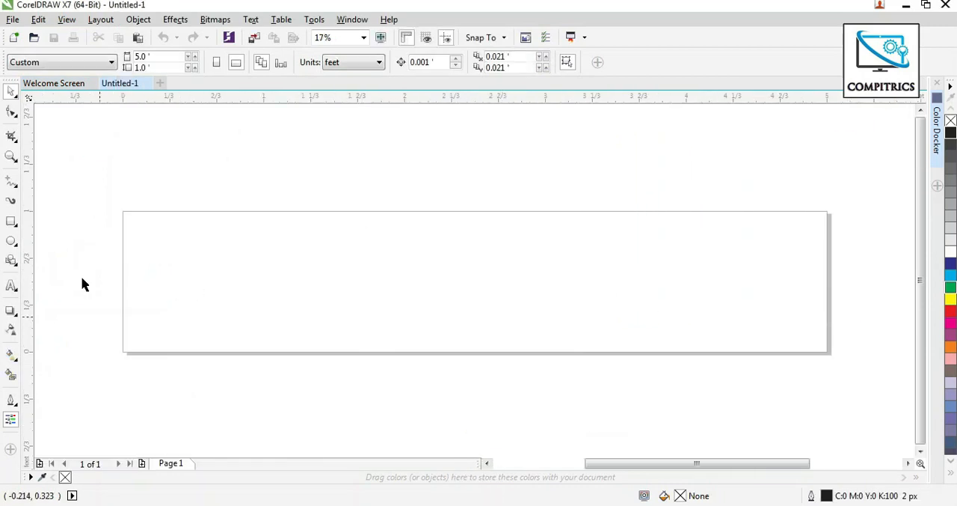
Place a horizontal guideline across the vertical centre of the page at 0.5 ft.
scroll(284, 162, "up", 2)
left_click_drag(381, 96, 368, 295)
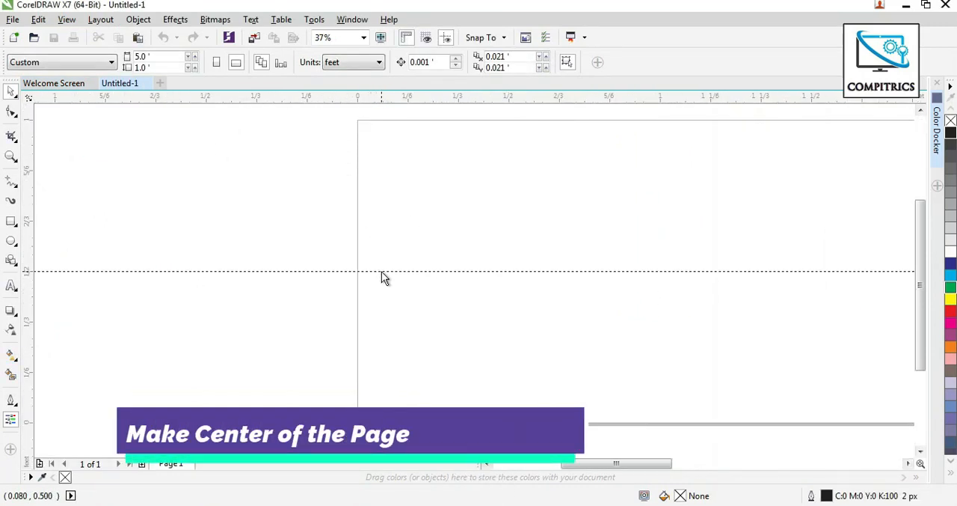
left_click(380, 271)
scroll(920, 112, "up", 1)
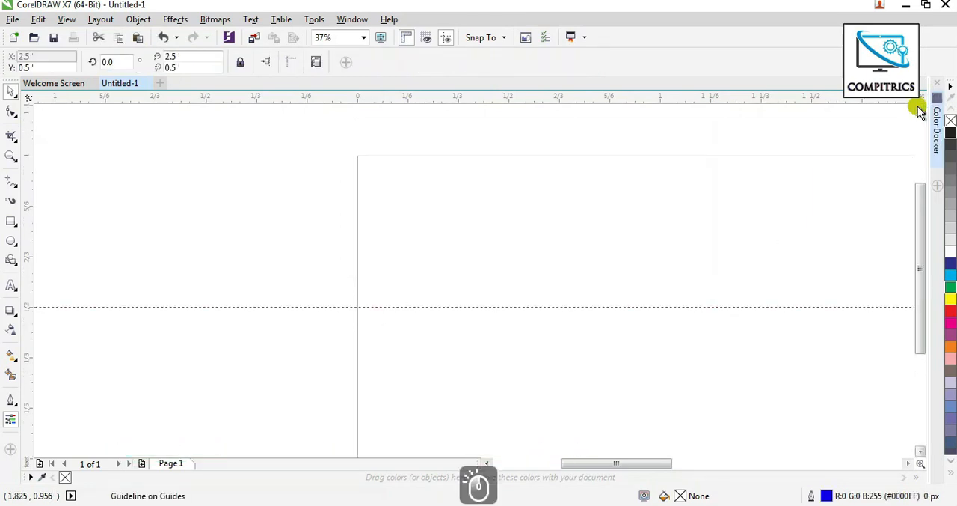
Draw a right triangle basic shape about 0.49 ft wide and 1.02 ft high across the page's left edge.
scroll(737, 252, "down", 1)
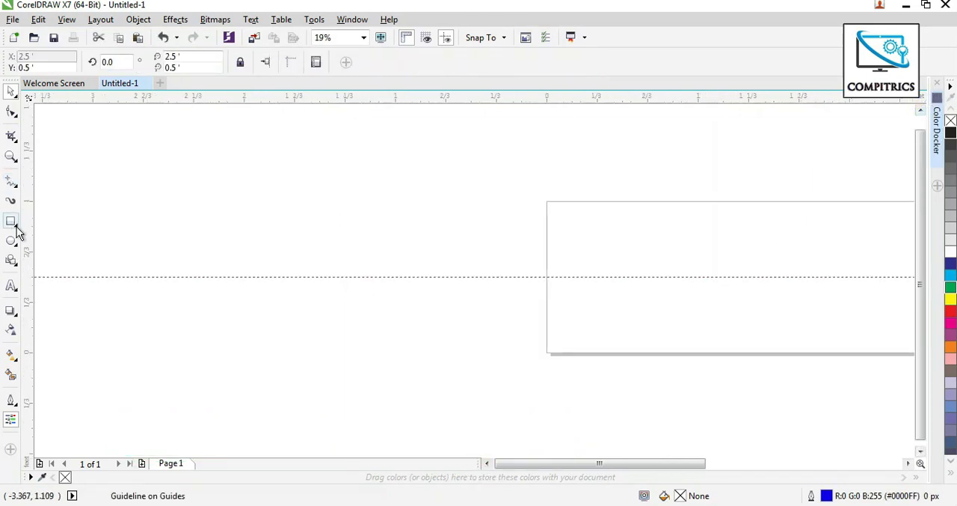
left_click(11, 260)
left_click(368, 63)
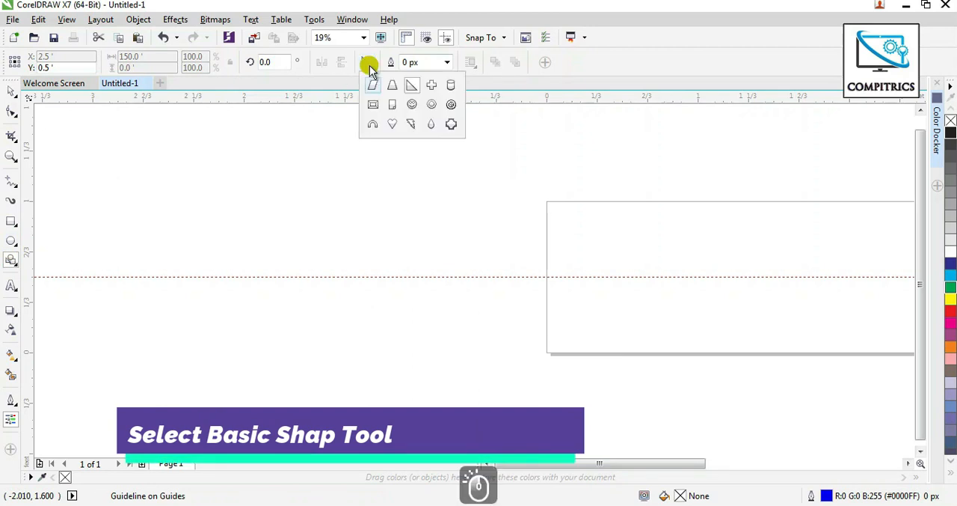
left_click(521, 194)
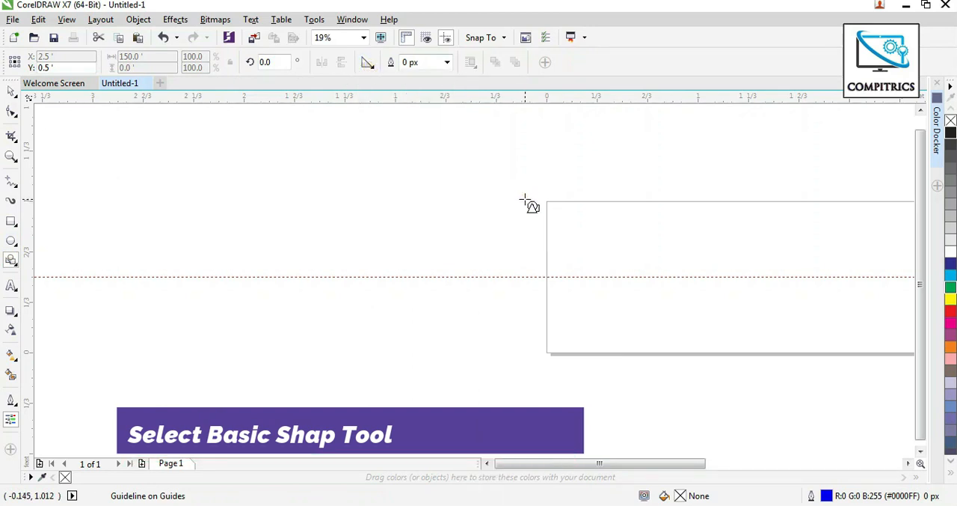
mouse_move(525, 201)
left_mouse_down()
mouse_move(576, 331)
mouse_move(601, 354)
left_mouse_up()
Convert the triangle to curves and move its lower right node up onto the guideline to form a right-pointing triangle.
left_click(11, 111)
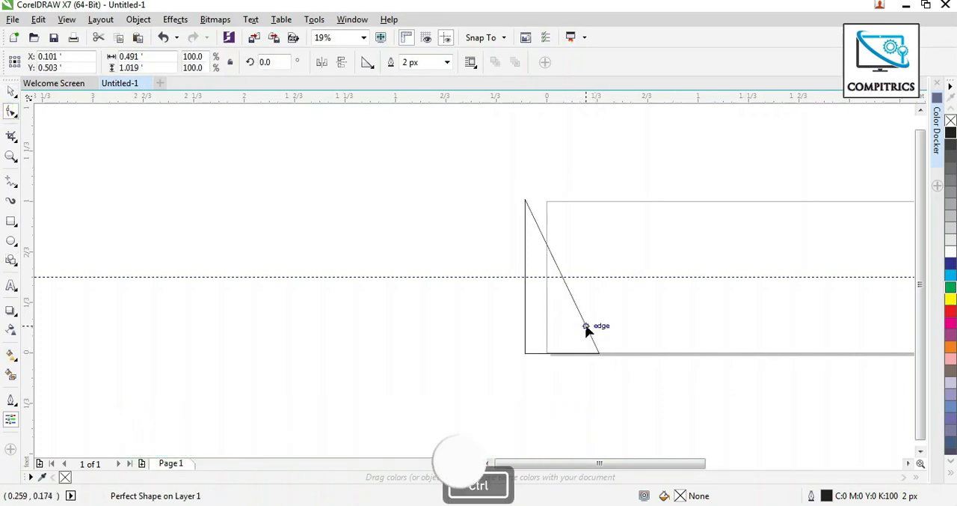
left_click(586, 326)
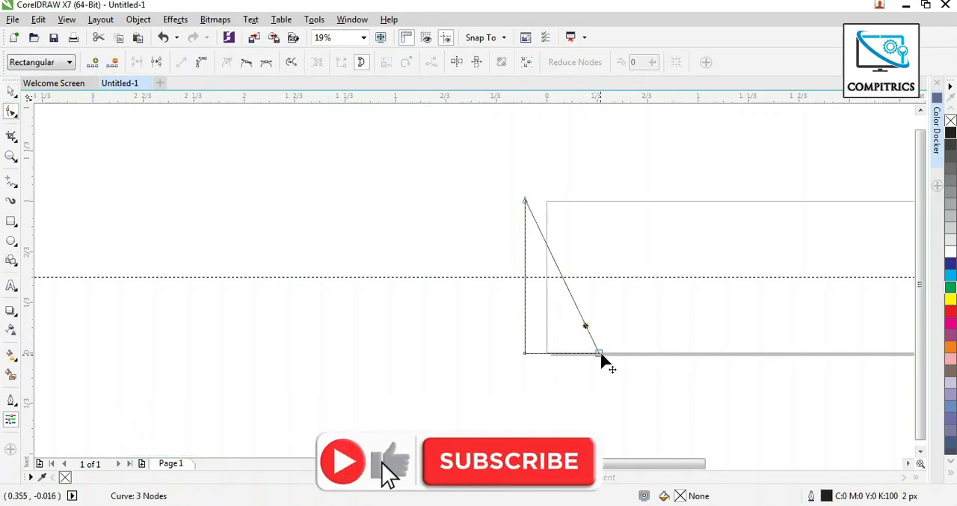
left_click_drag(599, 353, 613, 277)
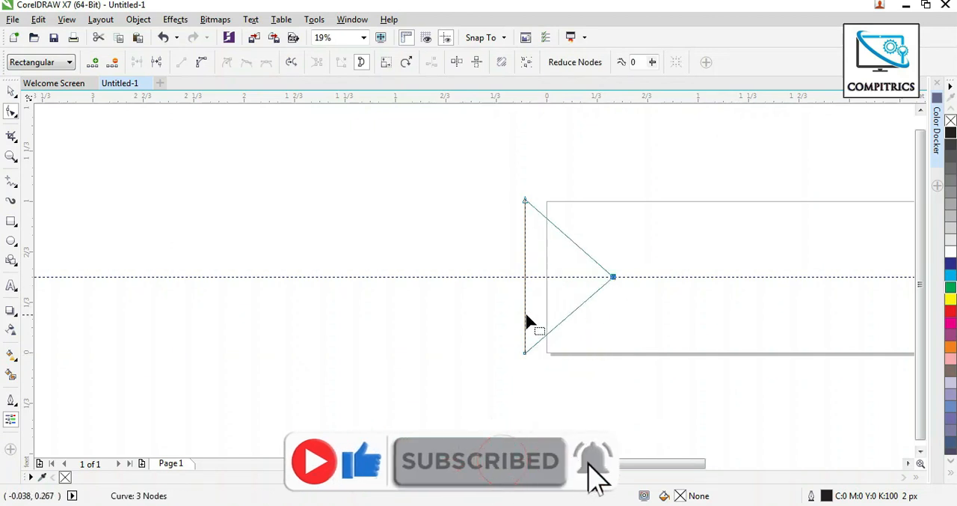
Enlarge the triangle about its centre to about 144.5% and place a copy slightly to its left along the guideline.
left_click(10, 90)
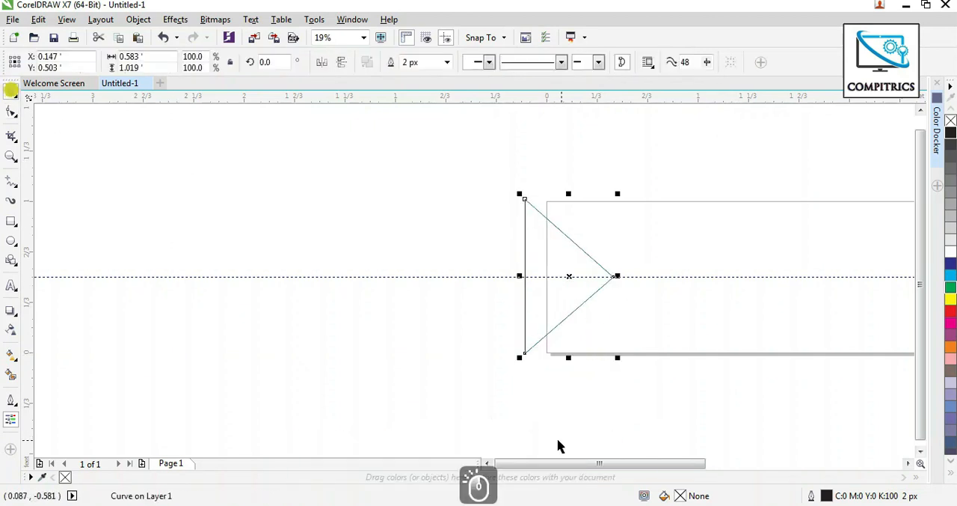
left_click_drag(519, 360, 484, 400)
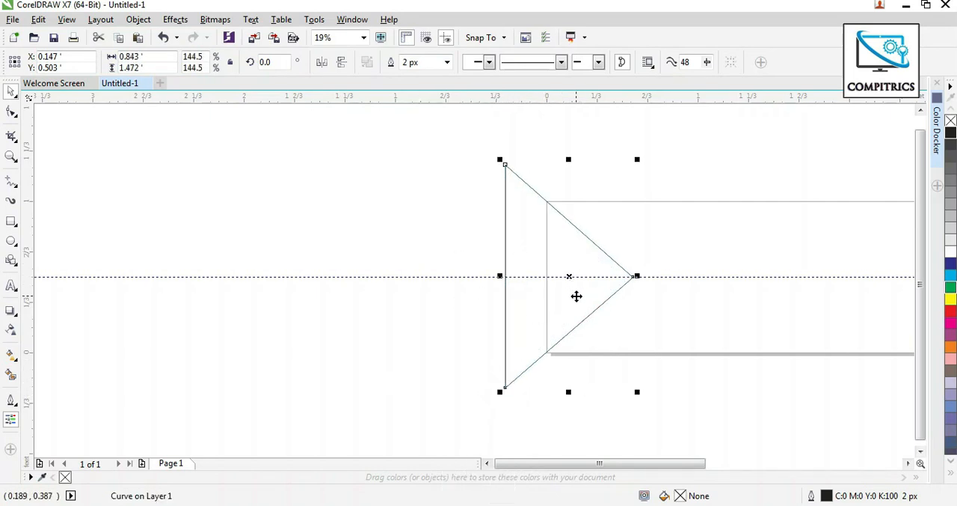
left_click_drag(576, 302, 552, 303)
left_click(429, 180)
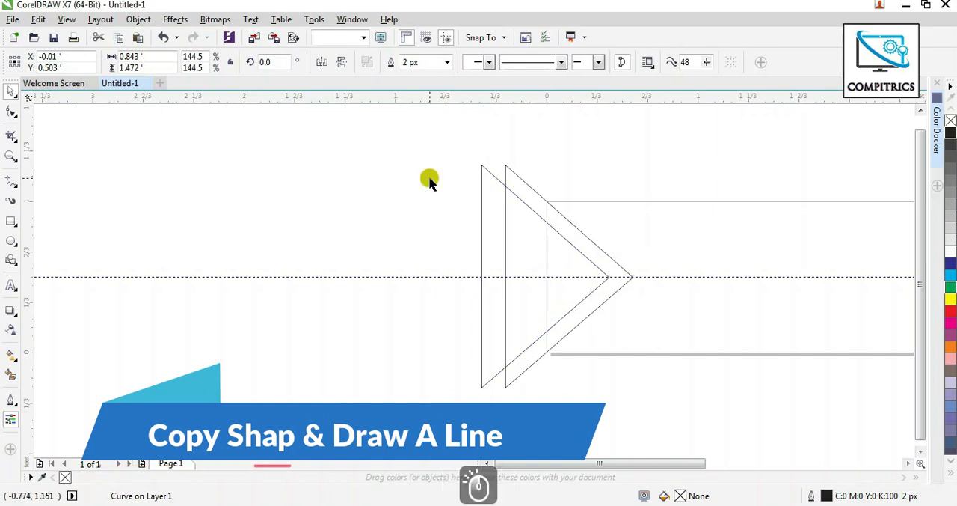
Draw a straight horizontal line about 1.28 ft long along the guideline, crossing both triangles.
left_click(15, 184)
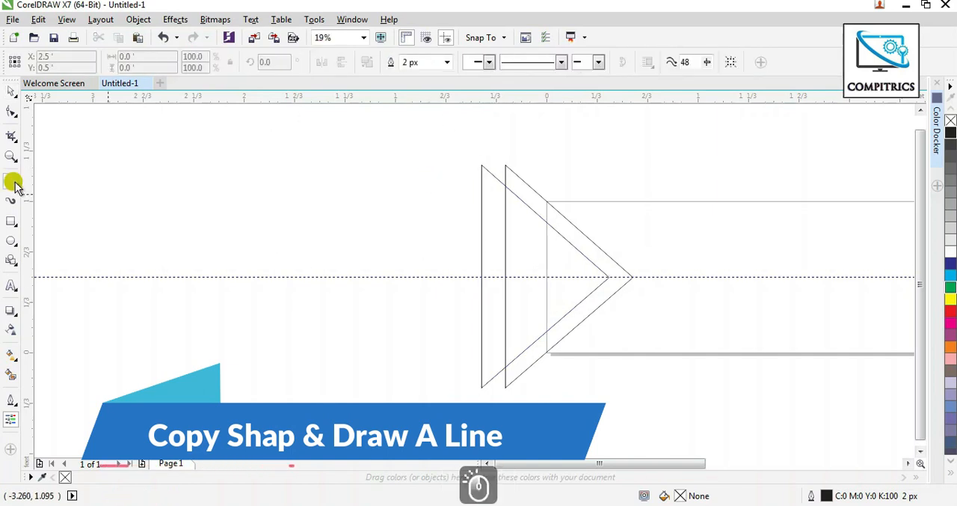
left_click(467, 276)
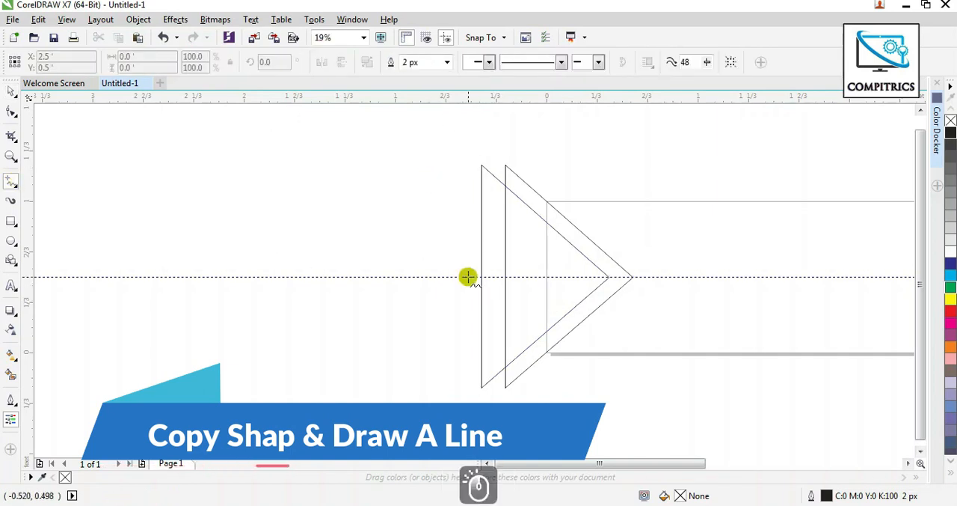
left_click(664, 277)
left_click(10, 91)
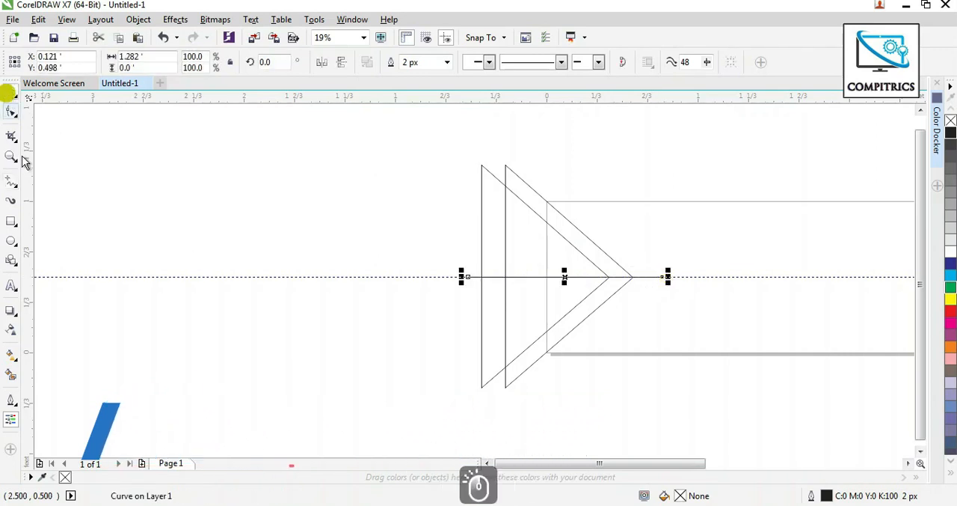
Smart-fill the upper and lower diagonal bands between the two triangles with the current blue-grey colour.
left_click(10, 372)
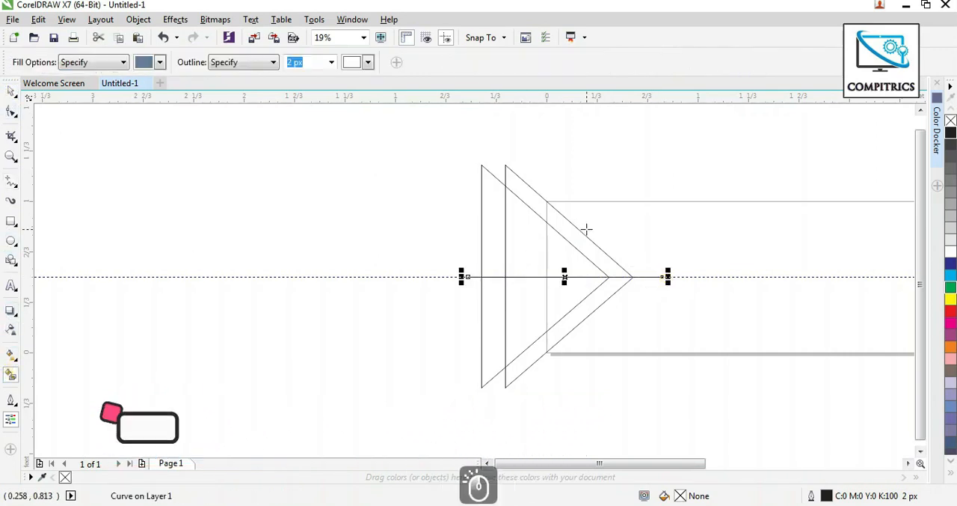
left_click(576, 236)
left_click(583, 308)
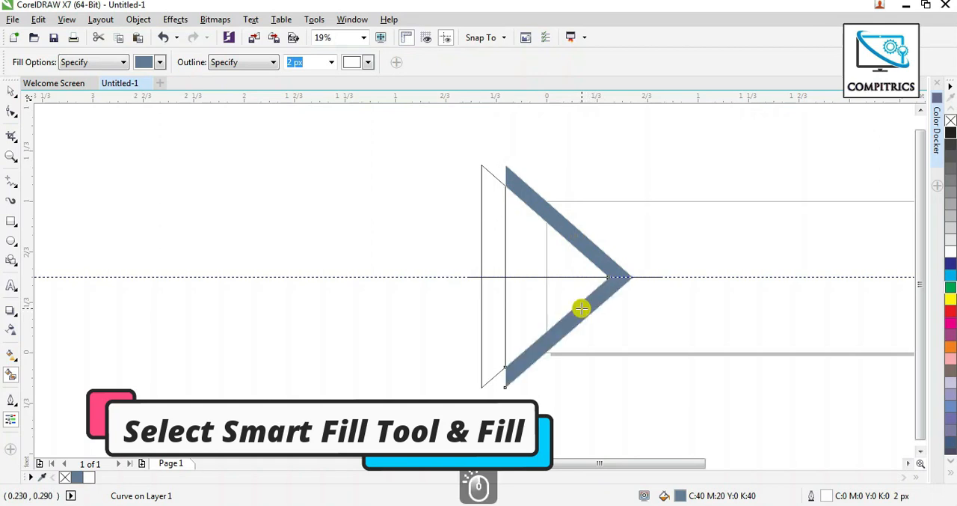
Delete the horizontal line, both triangle outlines and the lower filled band, keeping only the upper band.
left_click(11, 91)
left_click(504, 214)
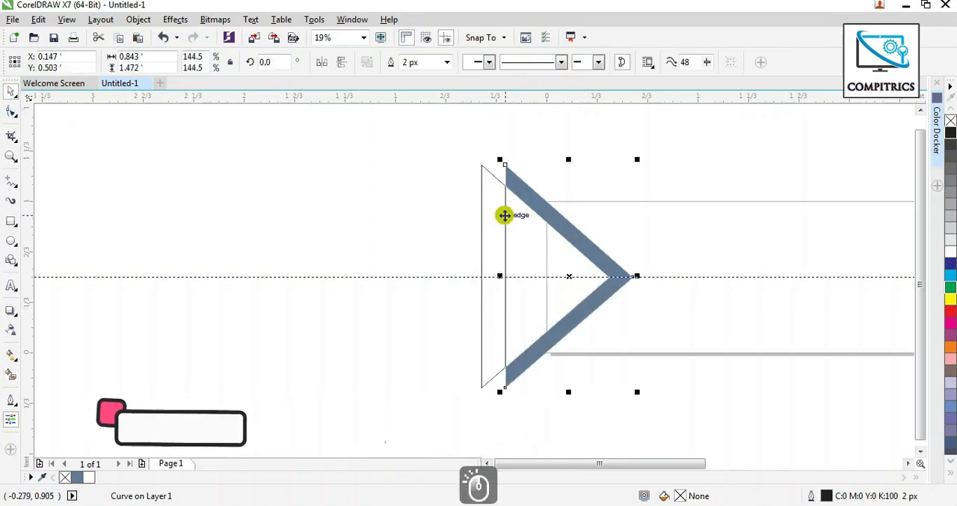
key("Delete")
left_click(481, 224)
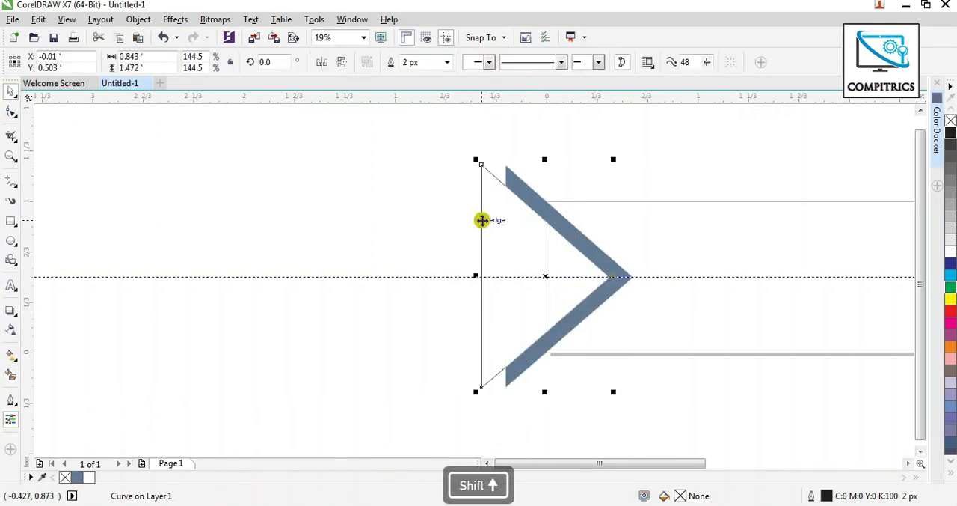
key("Delete")
left_click(573, 316, "shift")
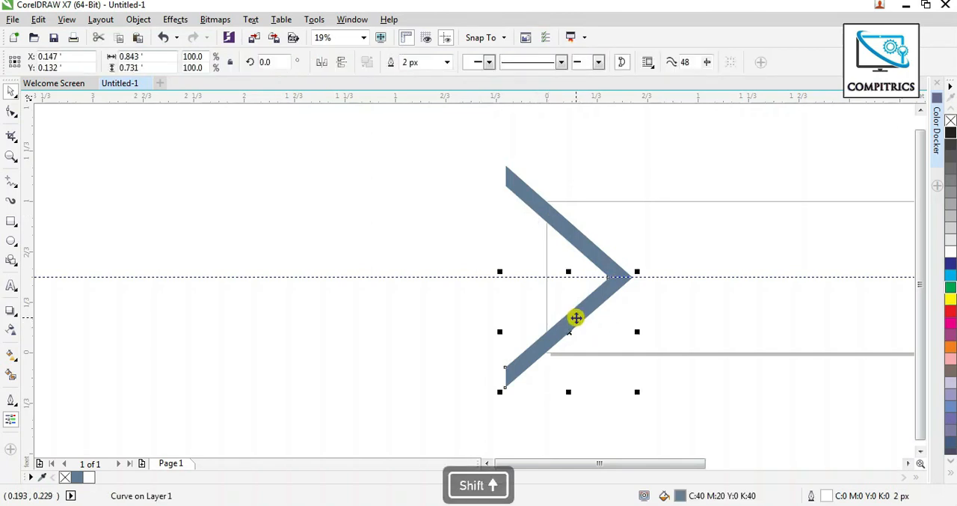
key("Delete")
Apply a linear fountain fill along the diagonal band, from bright red at the upper end to dark red #B80202 at the lower end.
scroll(588, 222, "up", 2)
left_click(938, 113)
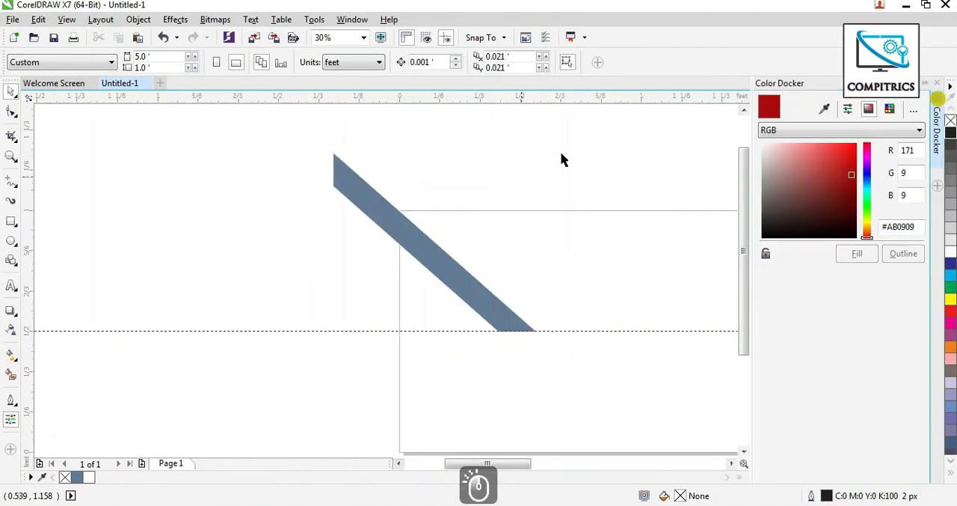
left_click(462, 272)
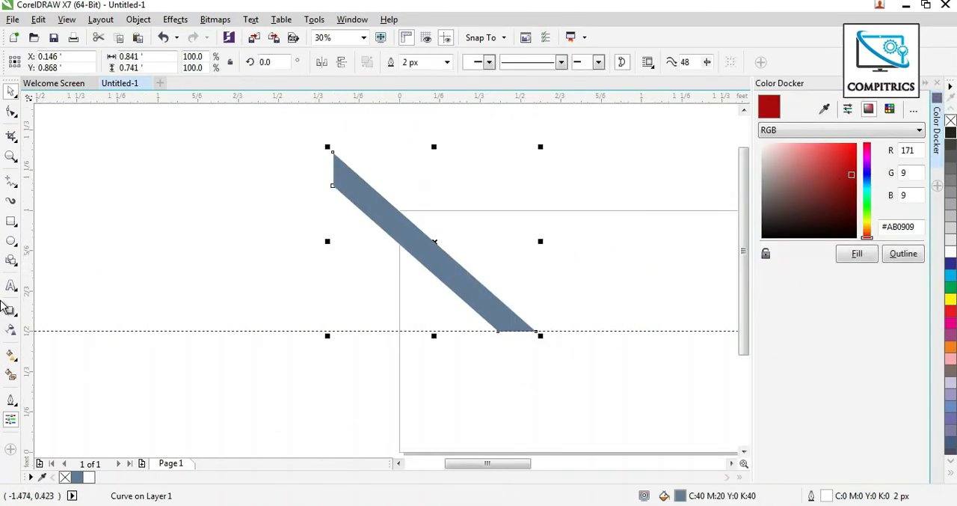
left_click(10, 356)
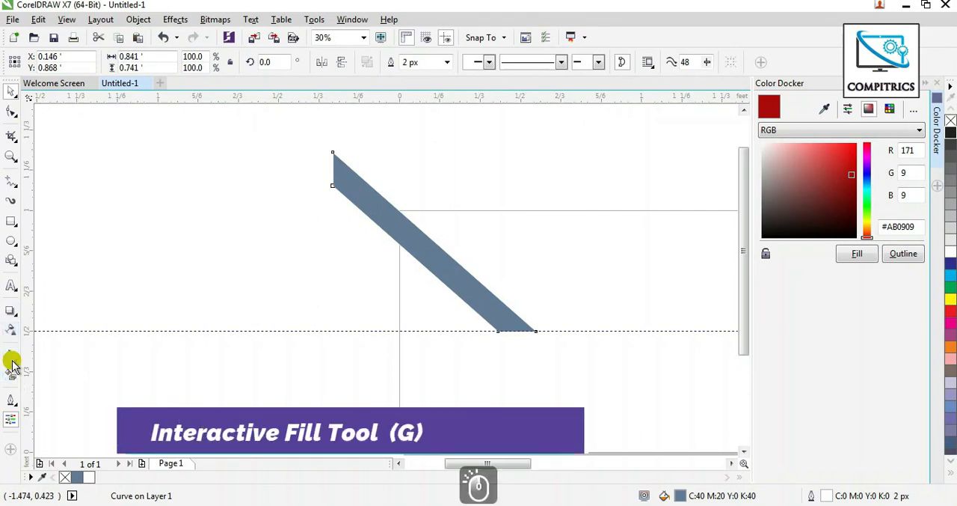
left_click_drag(447, 266, 501, 312)
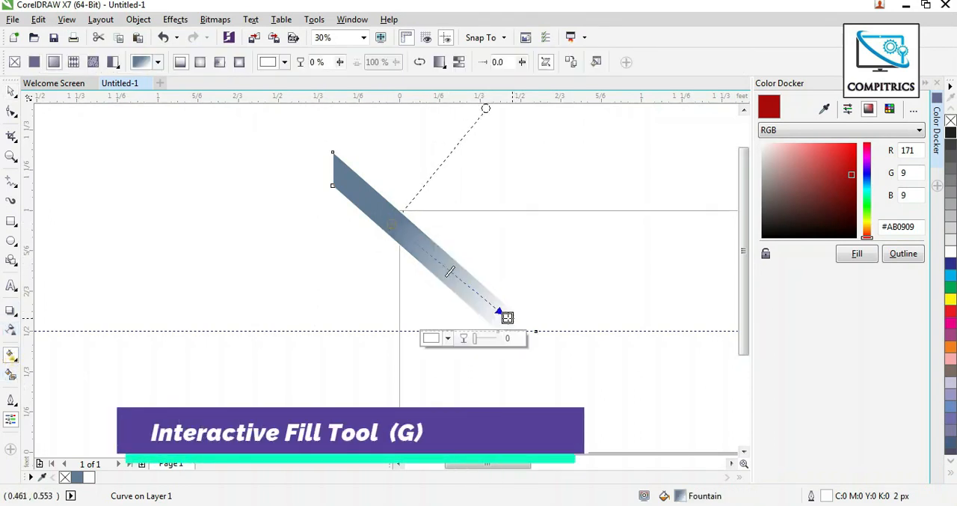
left_click_drag(851, 177, 854, 157)
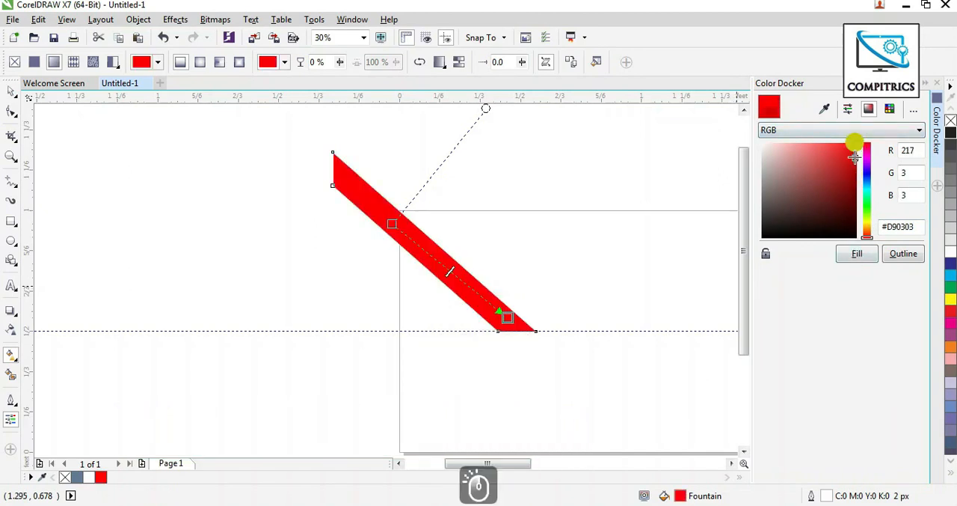
left_click(857, 254)
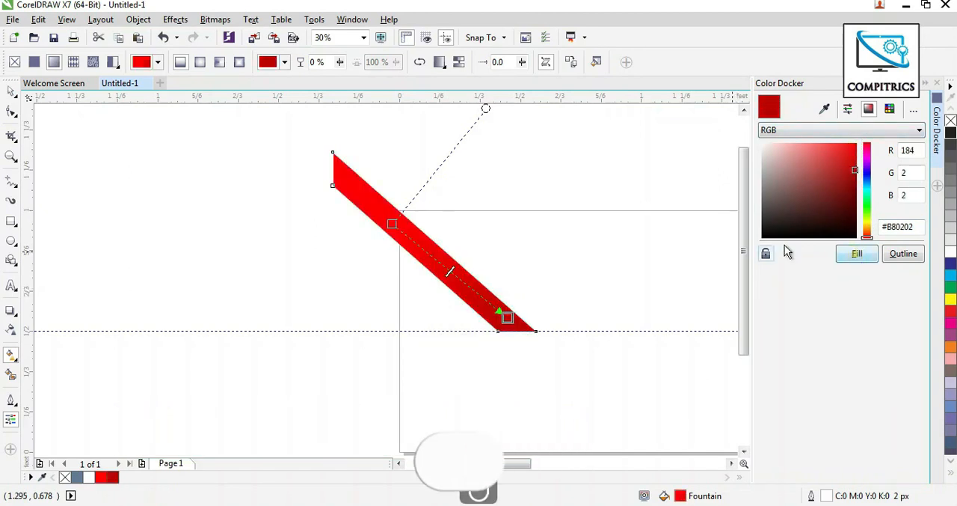
Shorten the band's gradient by moving both of its end points inward along the diagonal.
left_click_drag(494, 309, 493, 308)
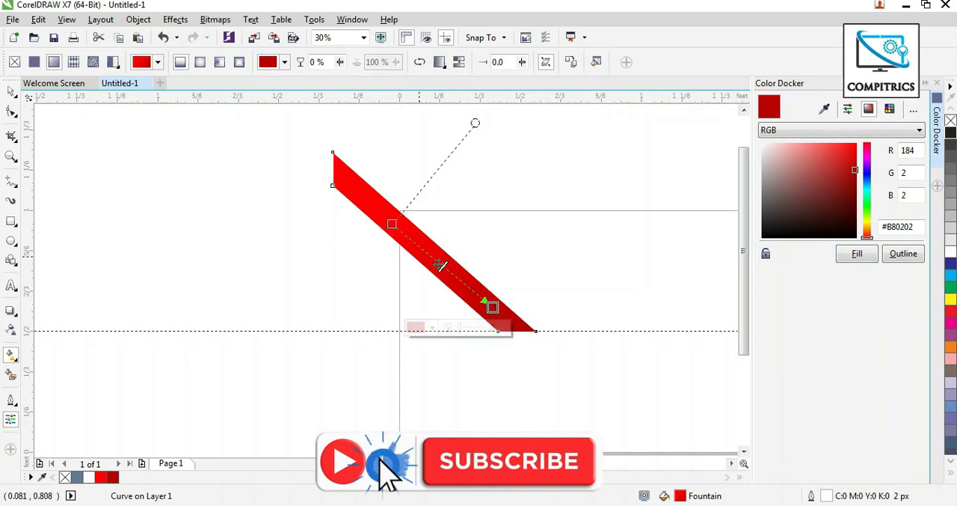
left_click_drag(393, 224, 415, 243)
left_click(9, 93)
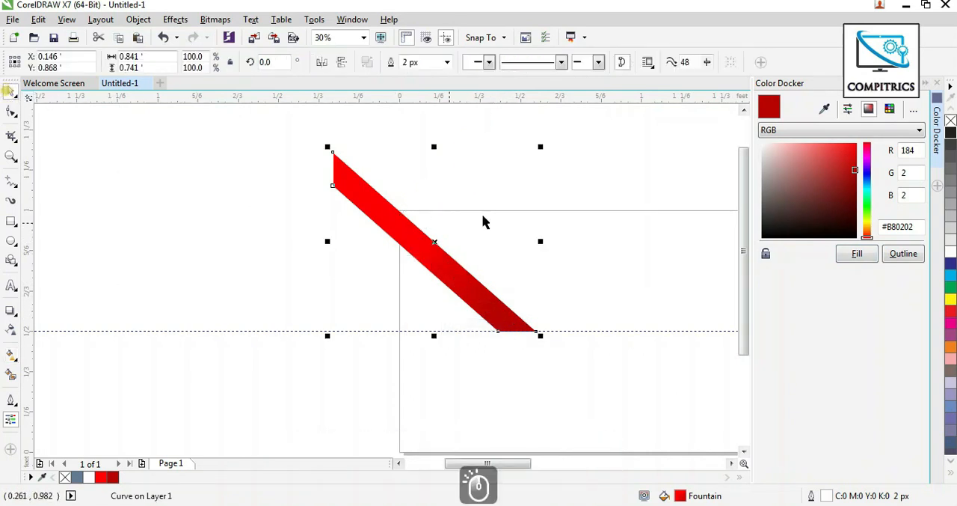
Copy the red band to the right, scale the copy to about 68.4%, and move it close beside the original on the guideline.
left_click_drag(454, 281, 533, 283)
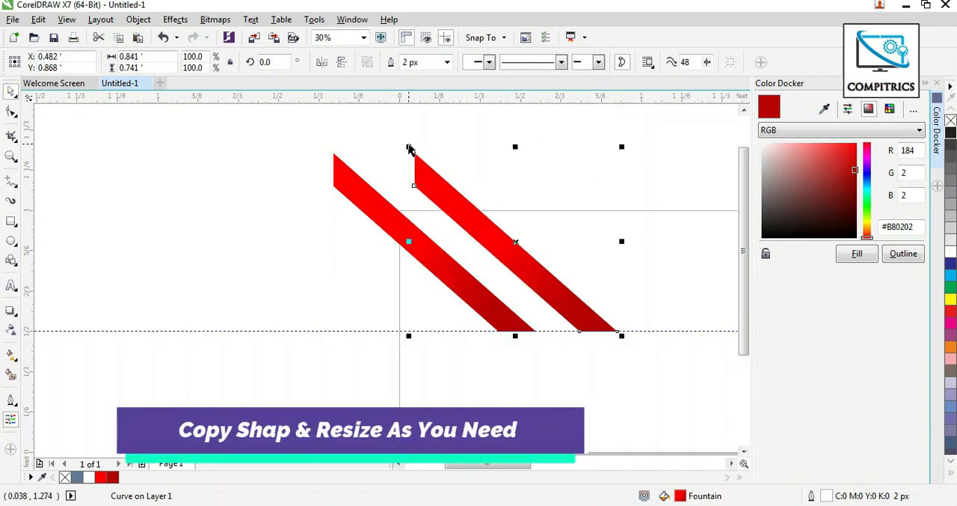
left_click_drag(408, 147, 433, 177)
left_click_drag(455, 206, 475, 210)
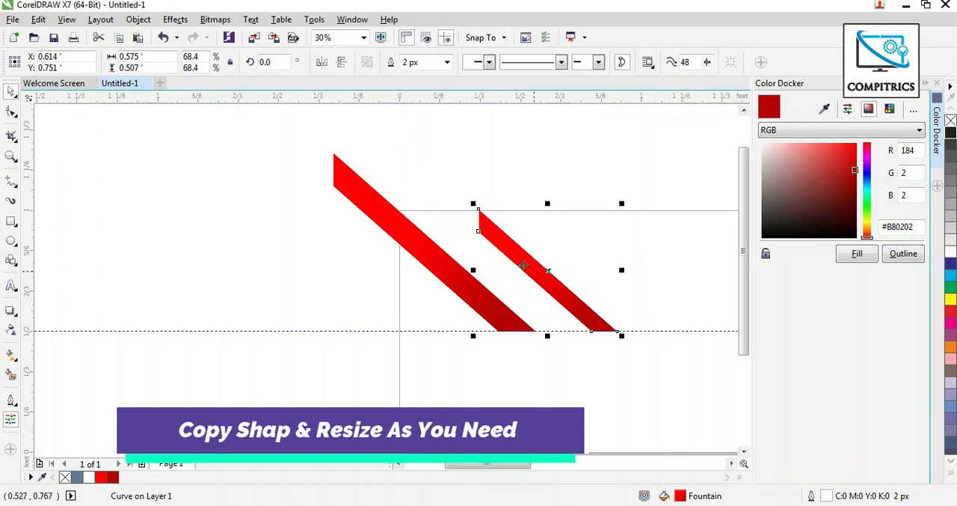
left_click_drag(567, 293, 541, 293)
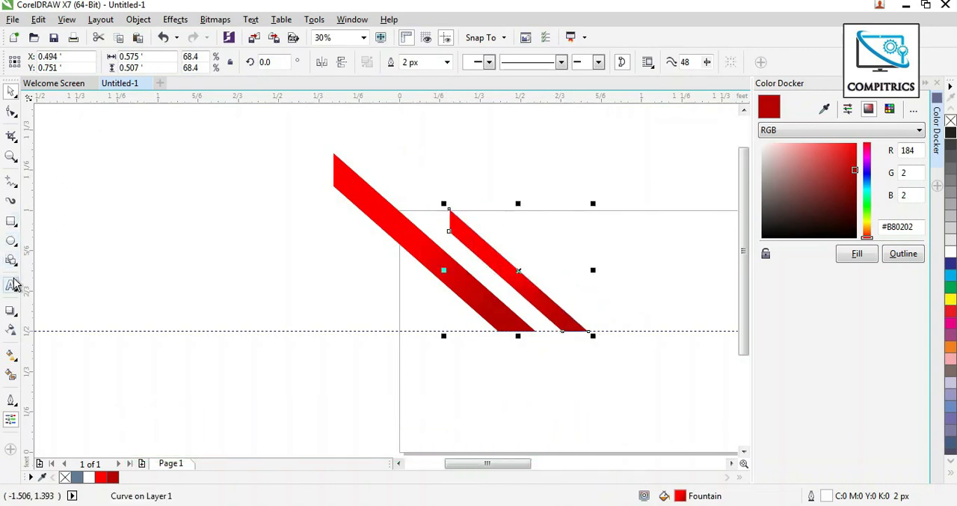
Add a linear transparency to the smaller band at about 140°, fading its upper end out and keeping its lower end opaque.
left_click(10, 330)
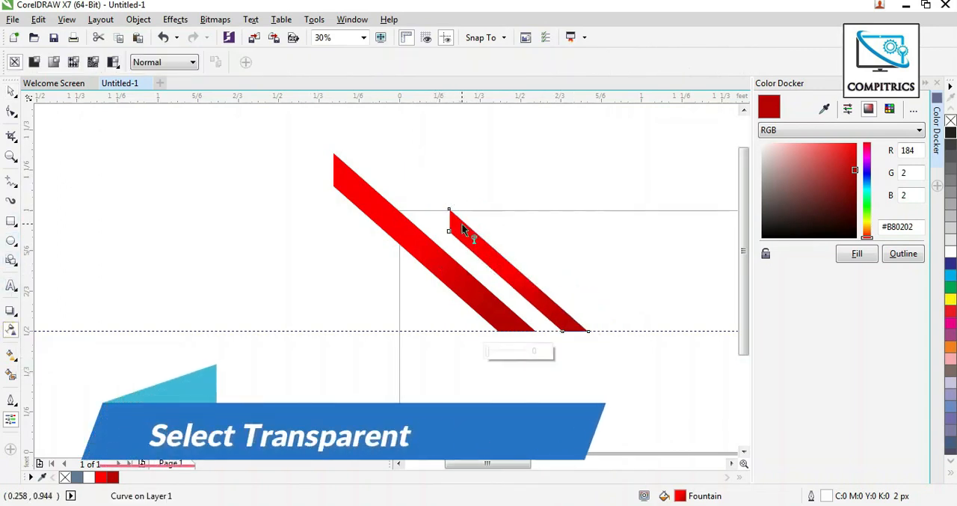
left_click_drag(462, 227, 517, 270)
left_click_drag(462, 226, 492, 258)
left_click_drag(543, 291, 553, 300)
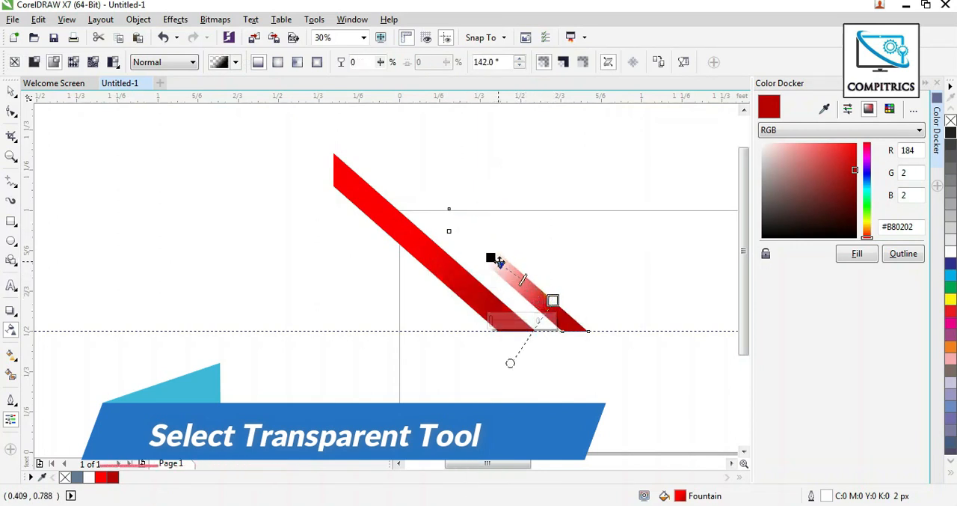
left_click_drag(491, 258, 493, 256)
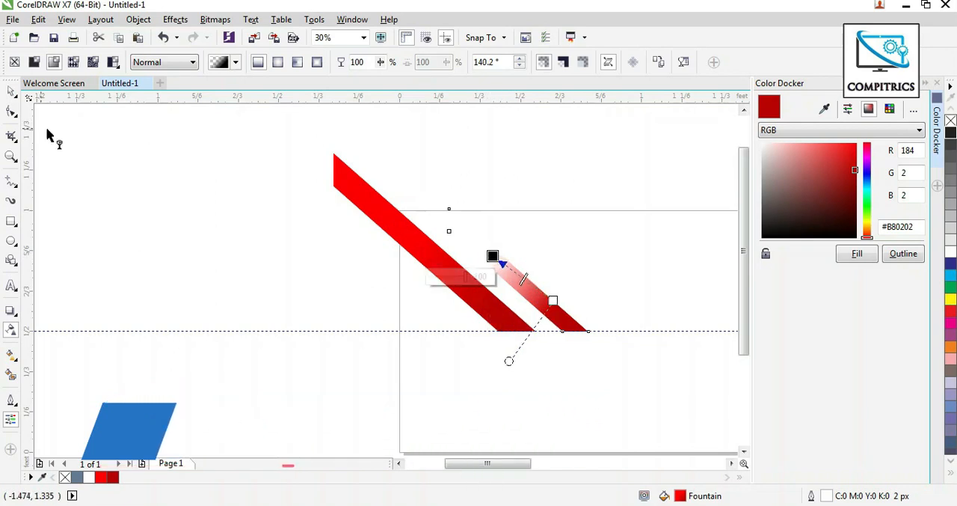
Copy the large red band to the right of the faded one and narrow the copy by shifting its two lower-edge nodes.
left_click(11, 91)
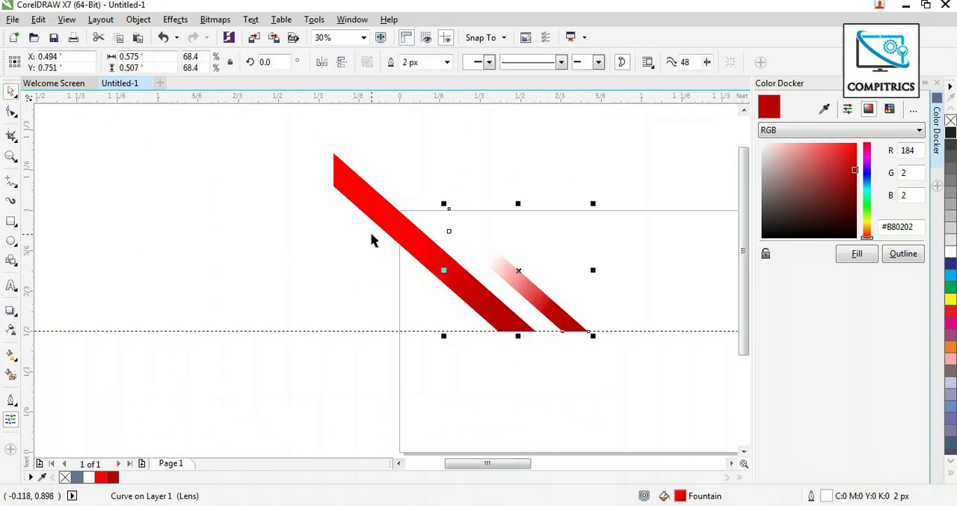
left_click_drag(397, 233, 528, 237)
scroll(159, 238, "up", 1)
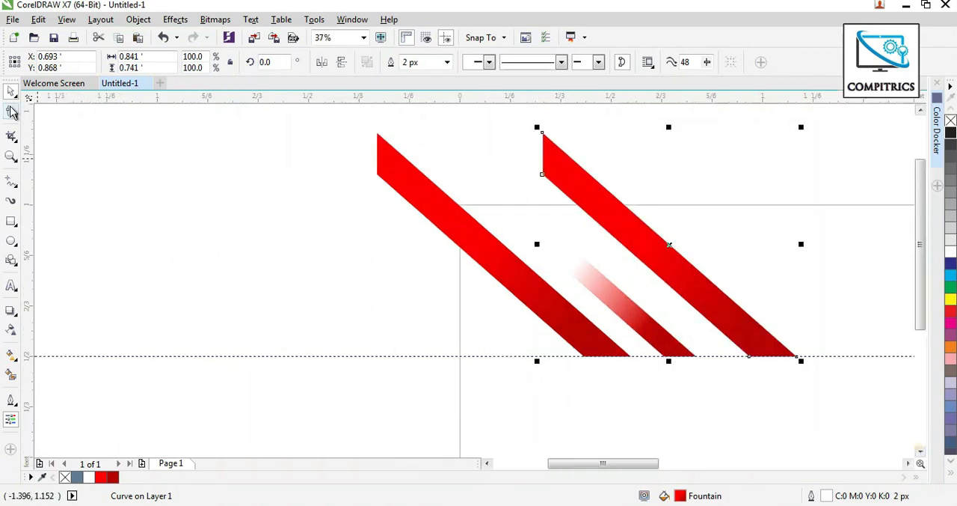
left_click(11, 111)
left_click_drag(525, 157, 765, 358)
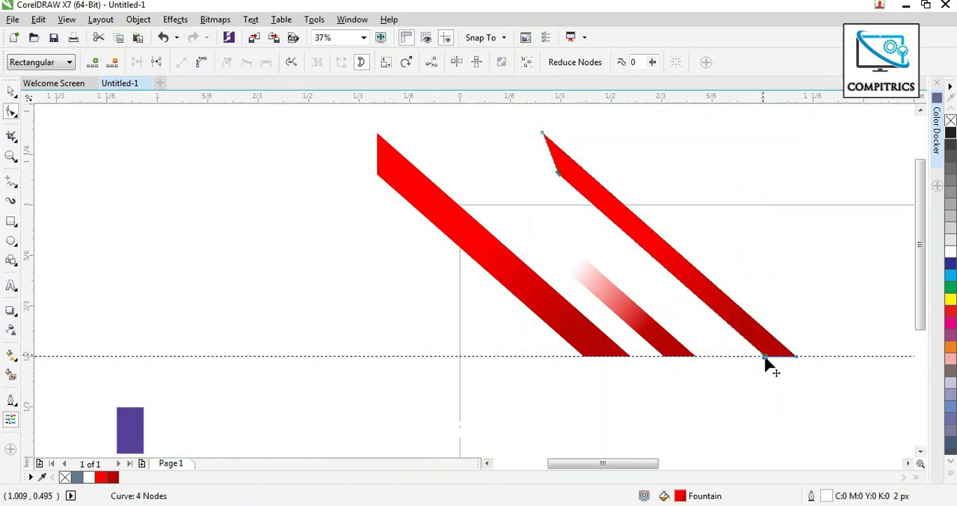
left_click(10, 90)
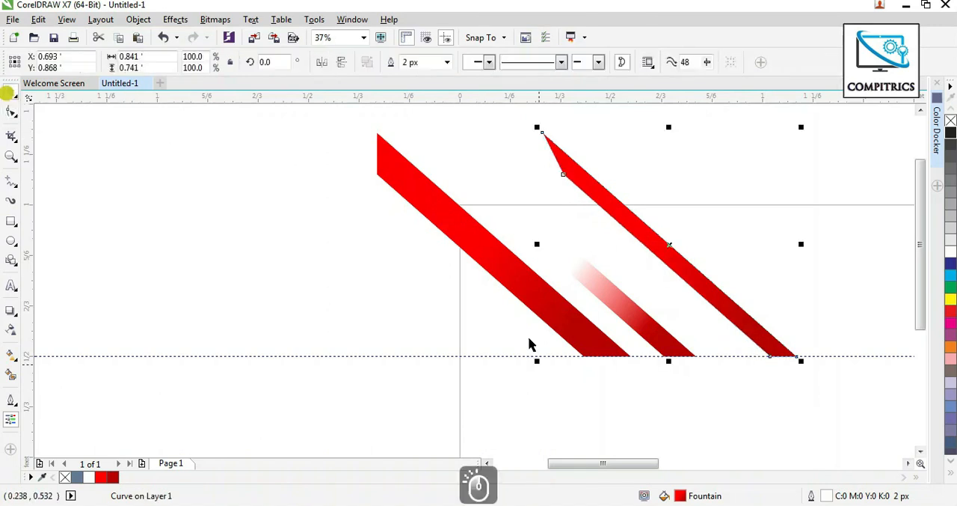
Add a linear transparency along the narrow band, keeping its upper part opaque and fading out its lower end well above the guideline.
left_click(9, 330)
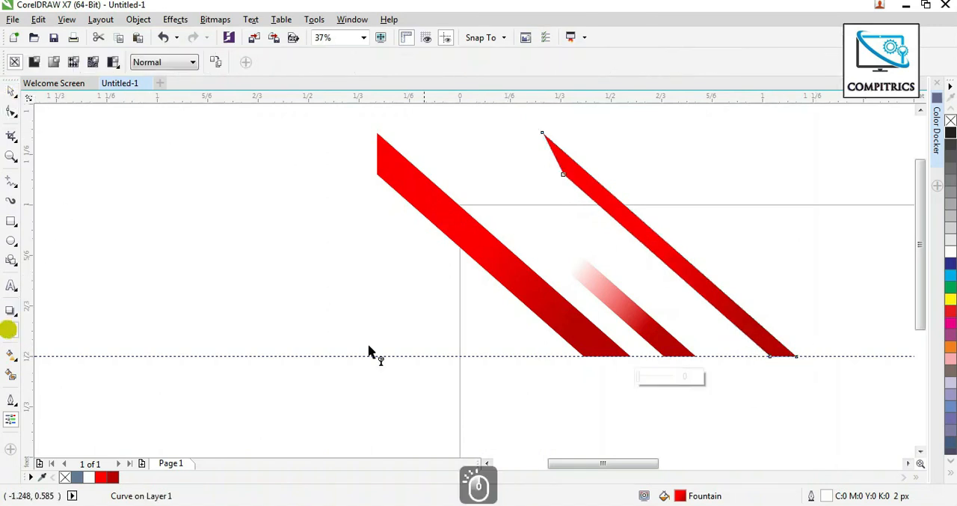
left_click_drag(735, 312, 796, 357)
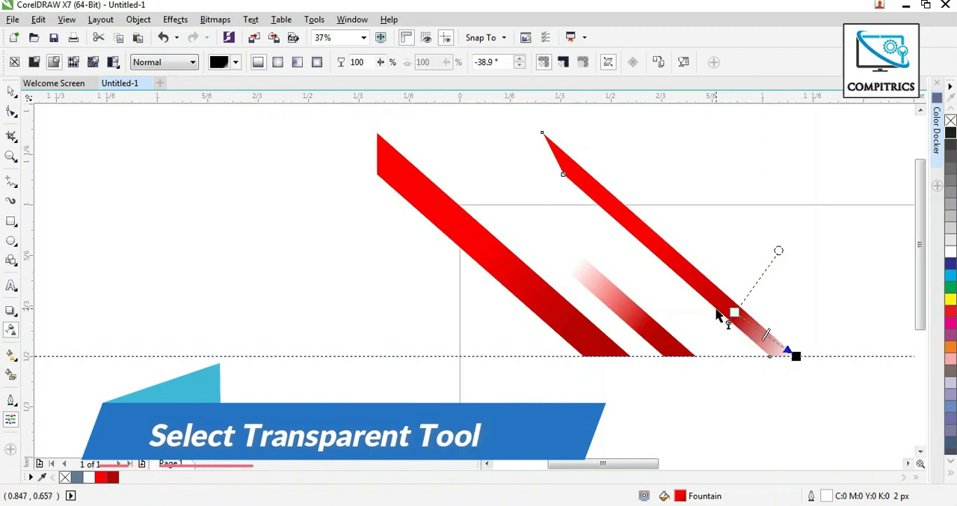
left_click(736, 313)
left_click_drag(739, 309, 742, 307)
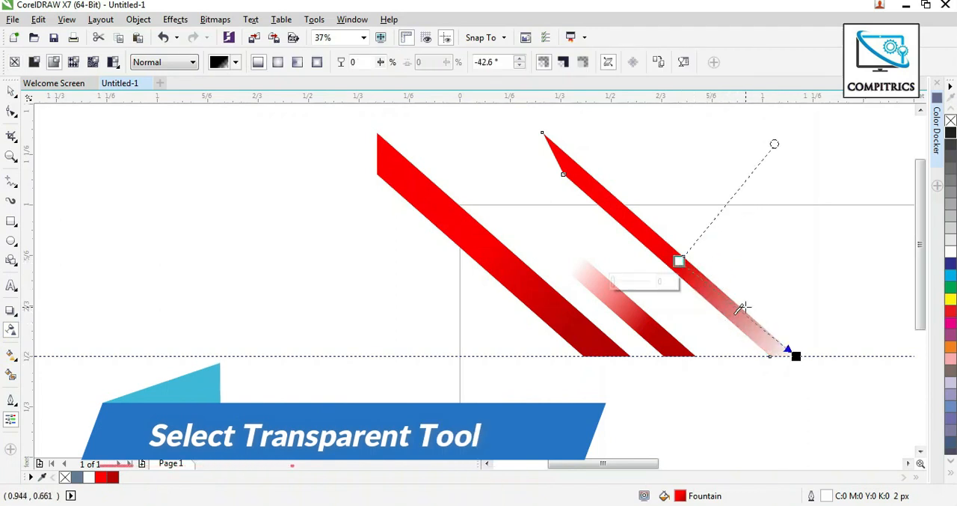
left_click(739, 309)
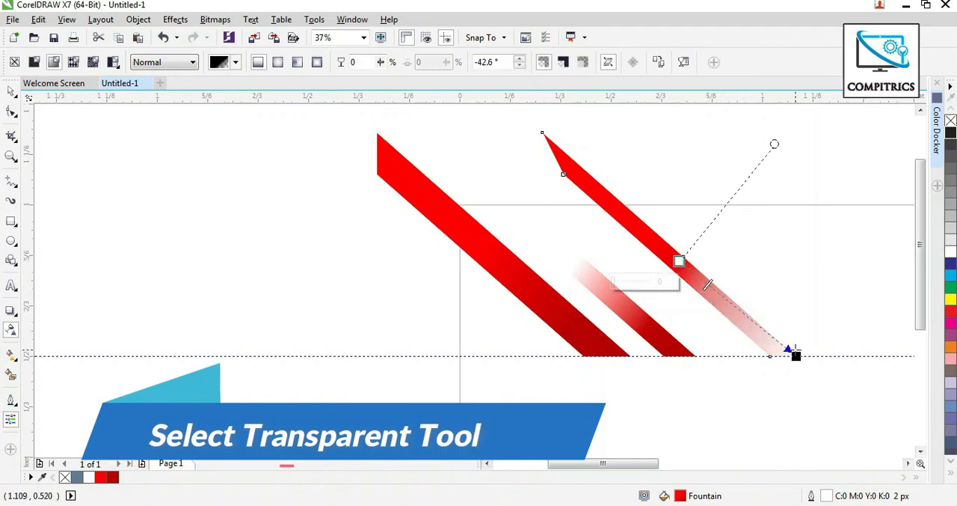
left_click_drag(796, 356, 733, 311)
Select all three red bands and make a vertically mirrored copy of them below the guideline, forming right-pointing chevrons.
left_click(13, 91)
key("F3")
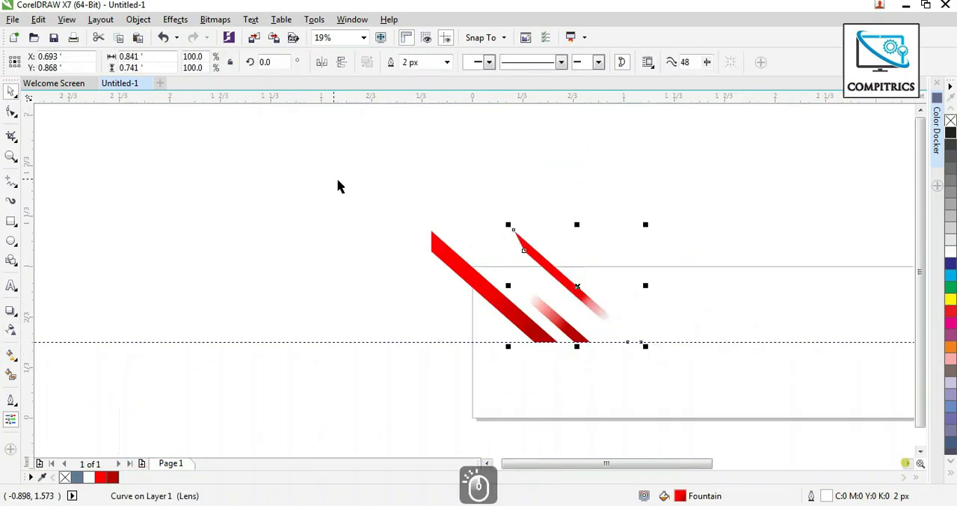
left_click_drag(327, 176, 637, 374)
left_click_drag(536, 222, 555, 372)
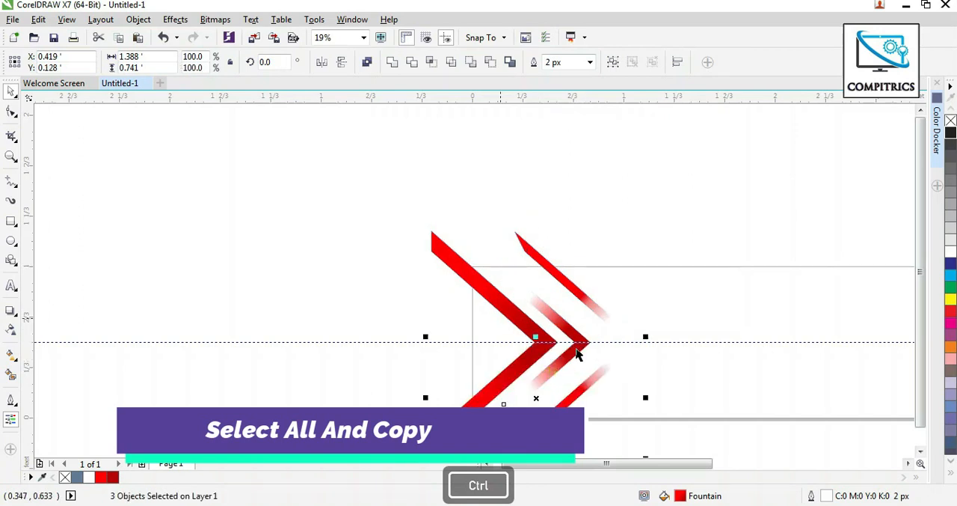
Group the three upper bands and their three mirrored copies into one chevron group.
scroll(614, 336, "down", 2)
left_click_drag(463, 233, 659, 427)
key("ctrl+g")
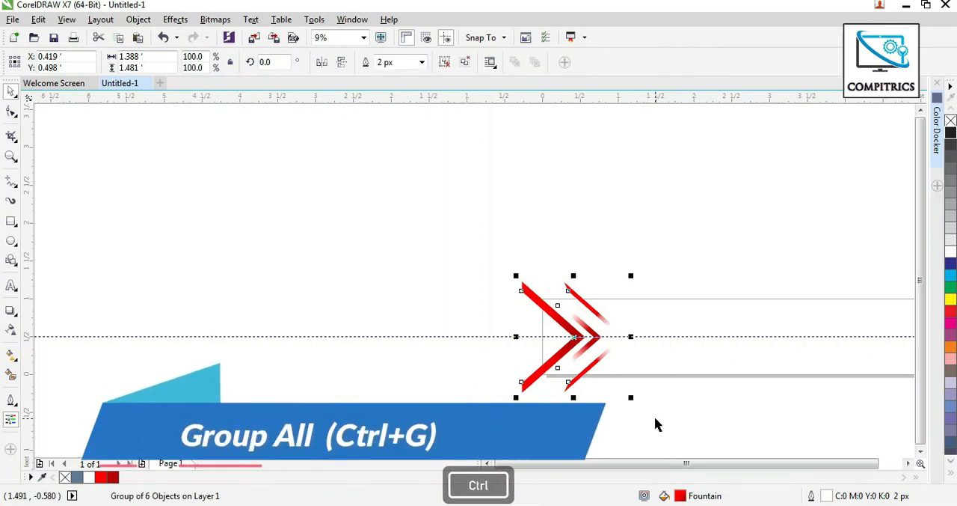
Copy the chevron group to the other end of the page and mirror it horizontally, centring it at about X 4.526 ft.
scroll(876, 460, "up", 2)
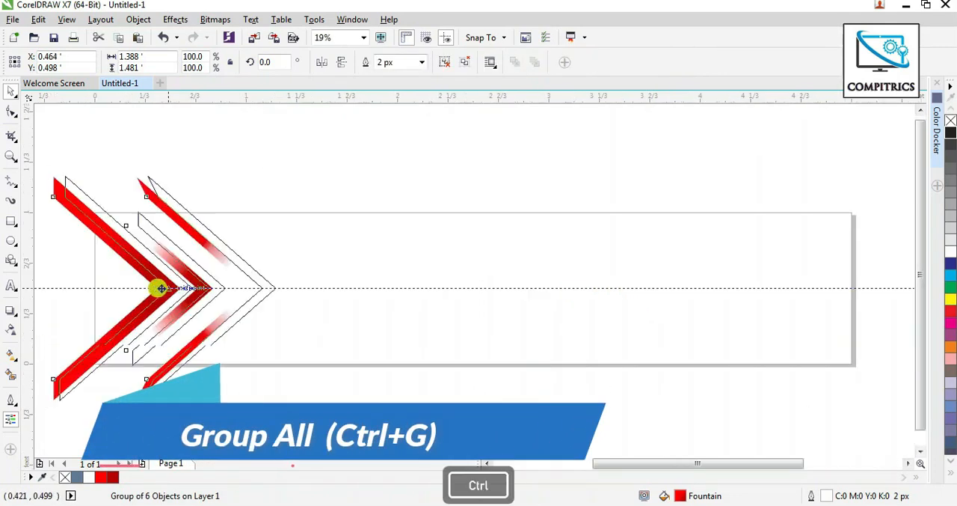
left_click_drag(156, 284, 711, 349)
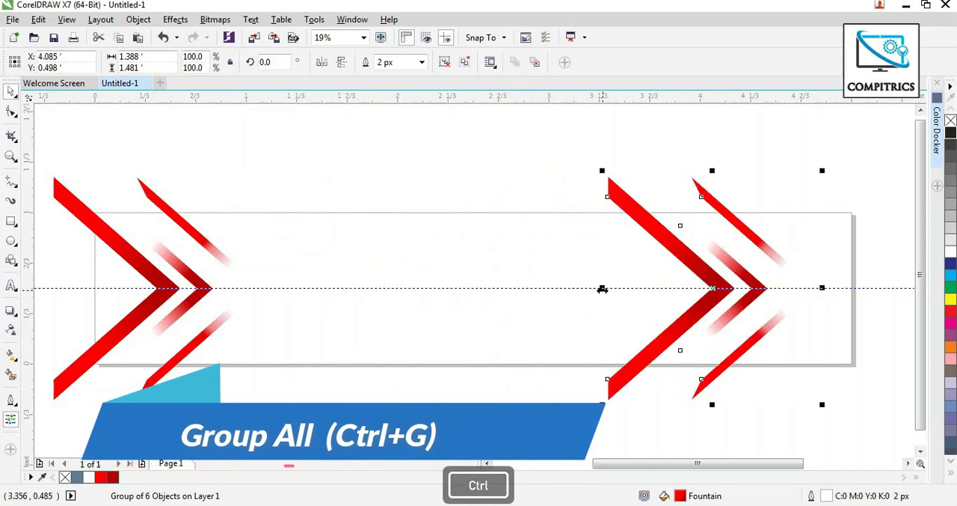
left_click_drag(602, 288, 643, 288)
left_click_drag(797, 298, 881, 303)
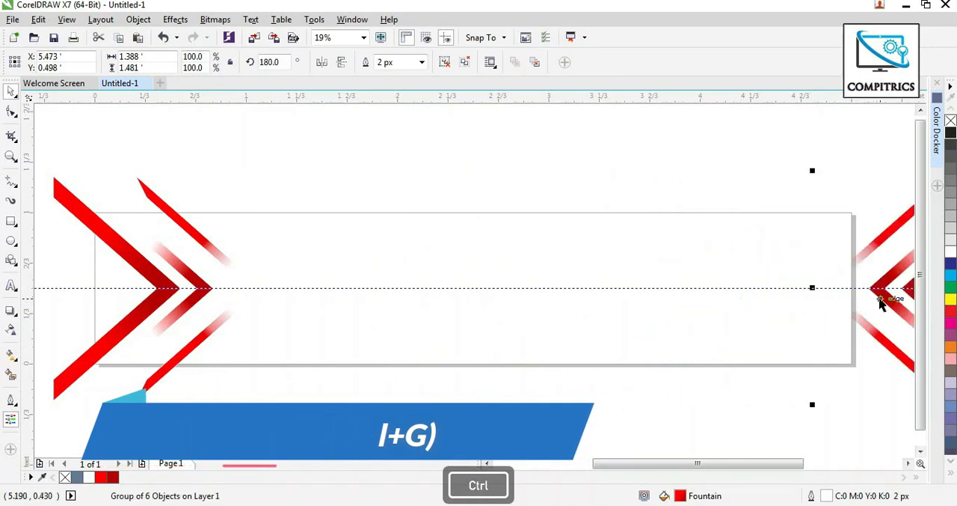
scroll(542, 271, "down", 2)
left_click_drag(676, 282, 654, 282)
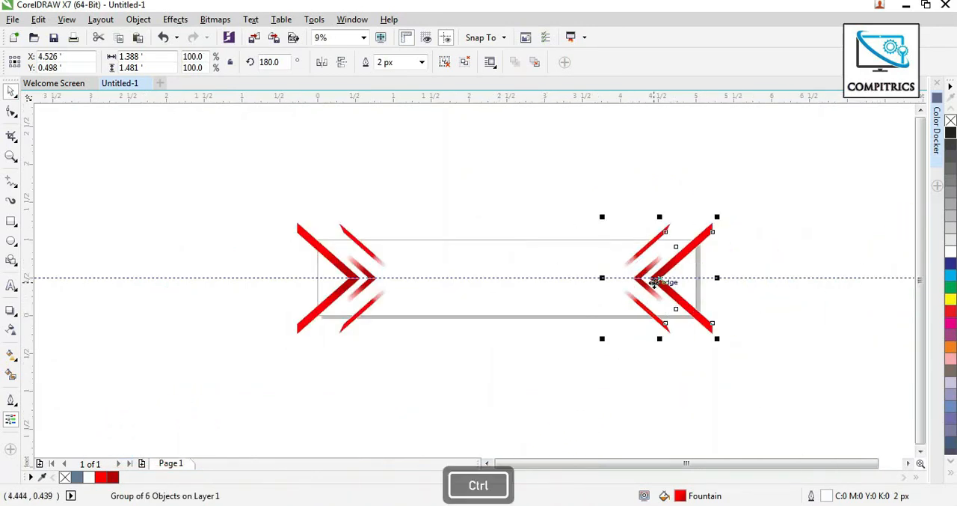
Group the two chevron groups at both ends of the page together.
left_click(793, 335)
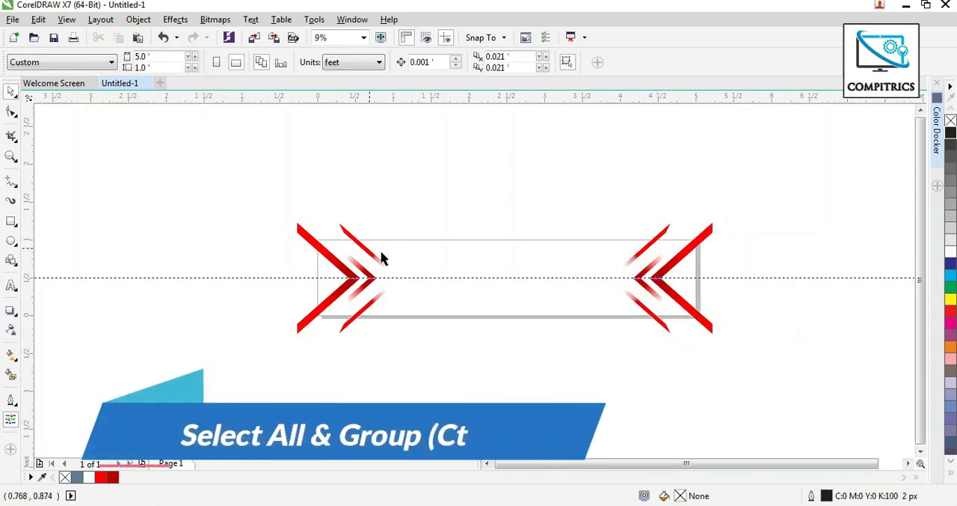
left_click_drag(253, 193, 843, 402)
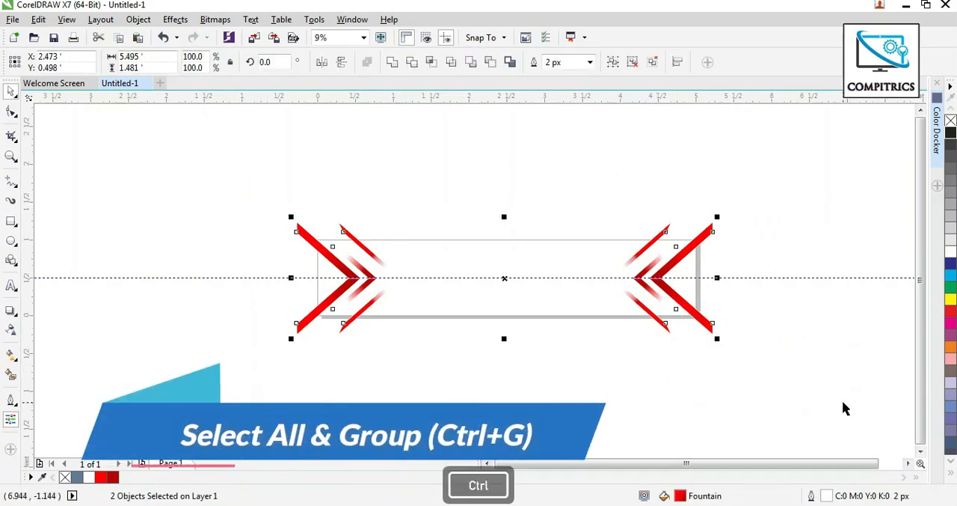
key("ctrl+g")
left_click(412, 259)
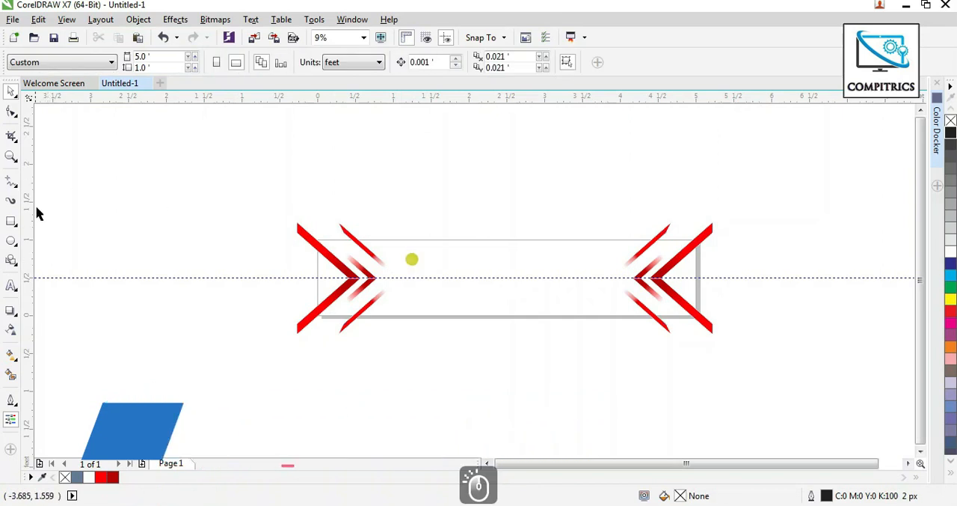
Create a page-sized 5 × 1 ft rectangle behind the chevrons and fill it with black.
left_click(10, 218)
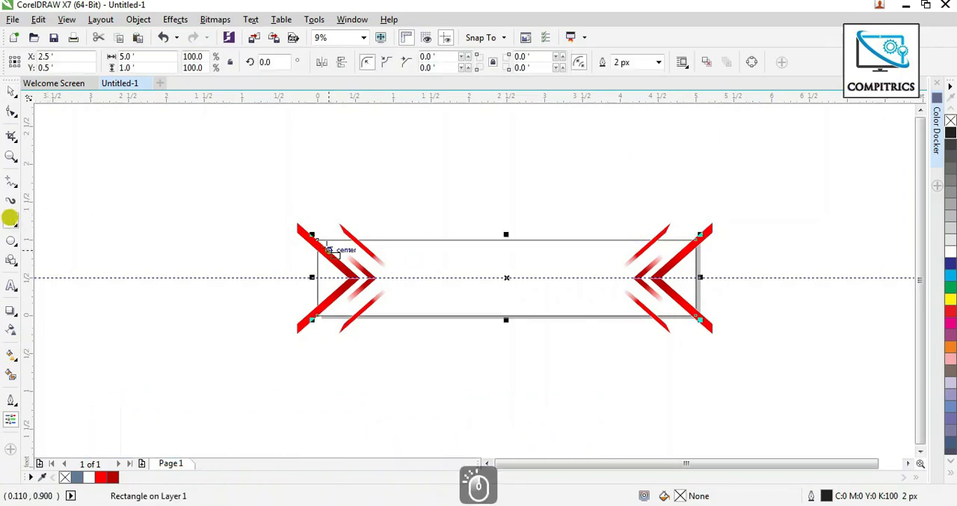
left_click(9, 91)
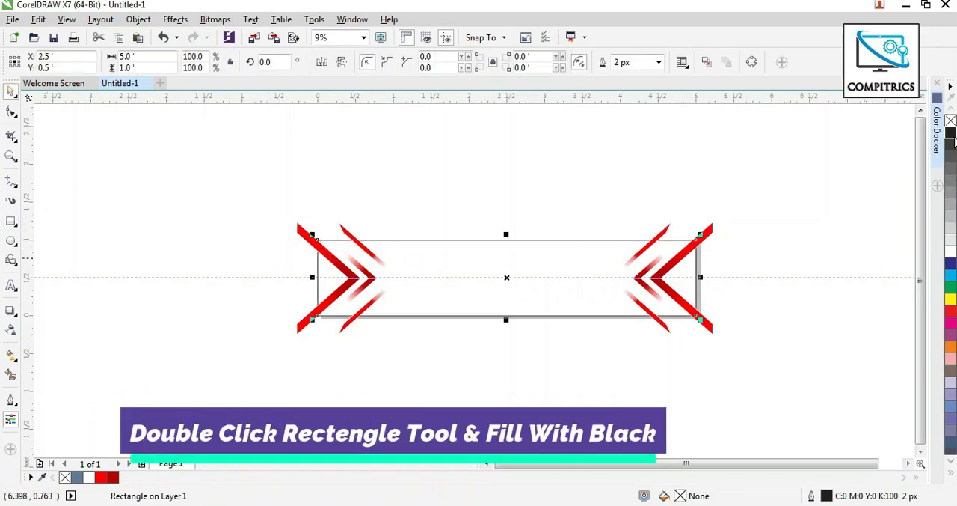
left_click(951, 131)
Remove the outline from the chevron group and PowerClip it inside the black rectangle.
left_click(674, 261)
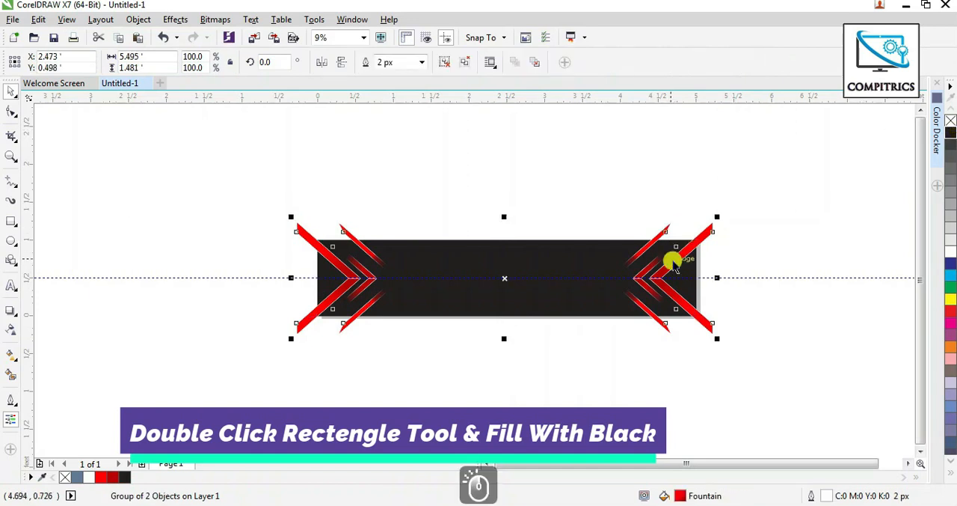
right_click(951, 120)
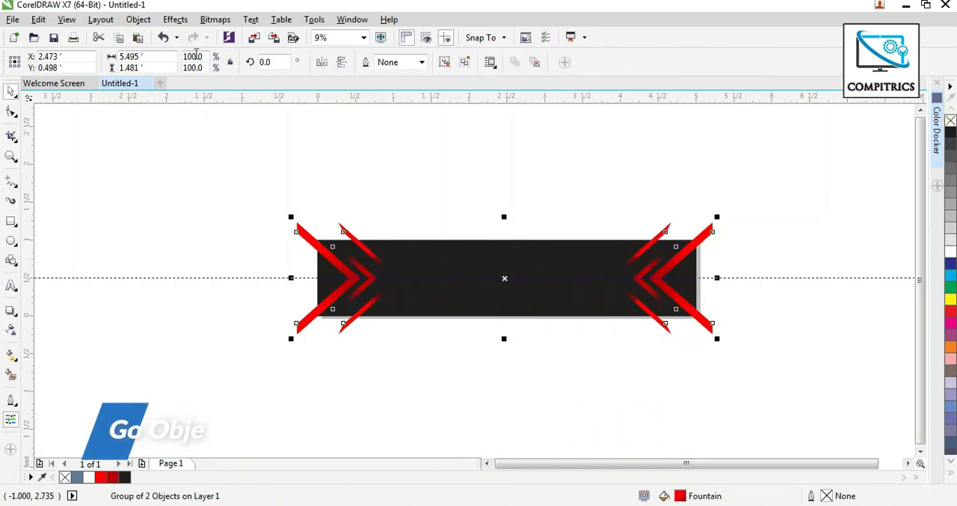
left_click(139, 19)
mouse_move(249, 144)
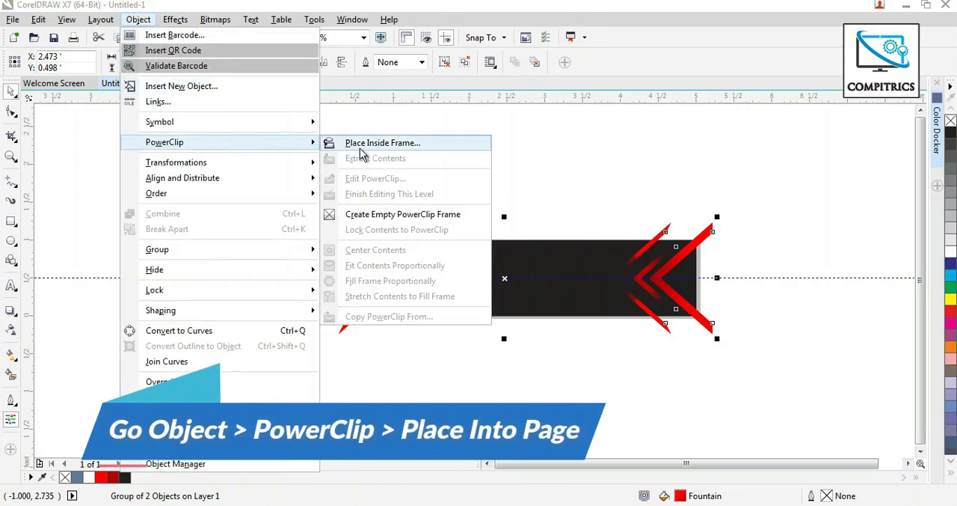
left_click(402, 147)
left_click(528, 252)
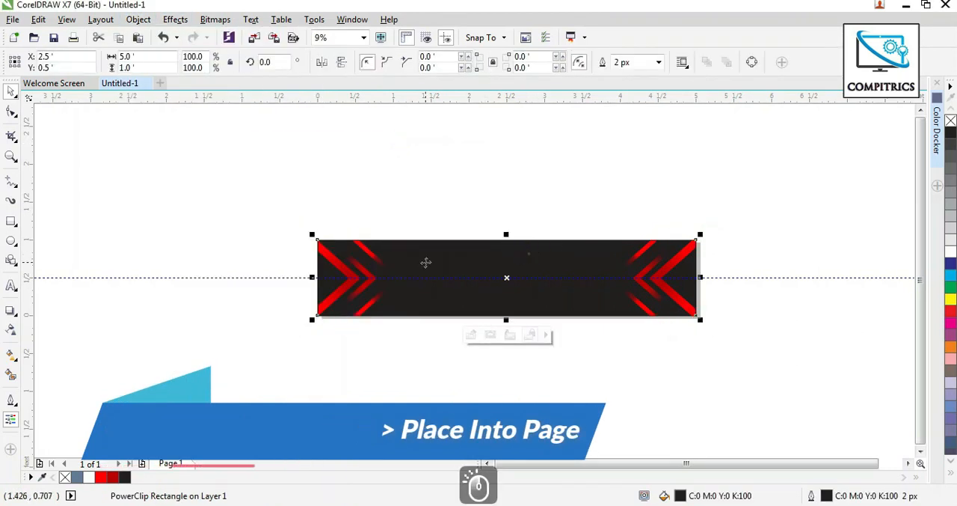
Delete the horizontal guideline running through the middle of the banner.
scroll(491, 297, "up", 2)
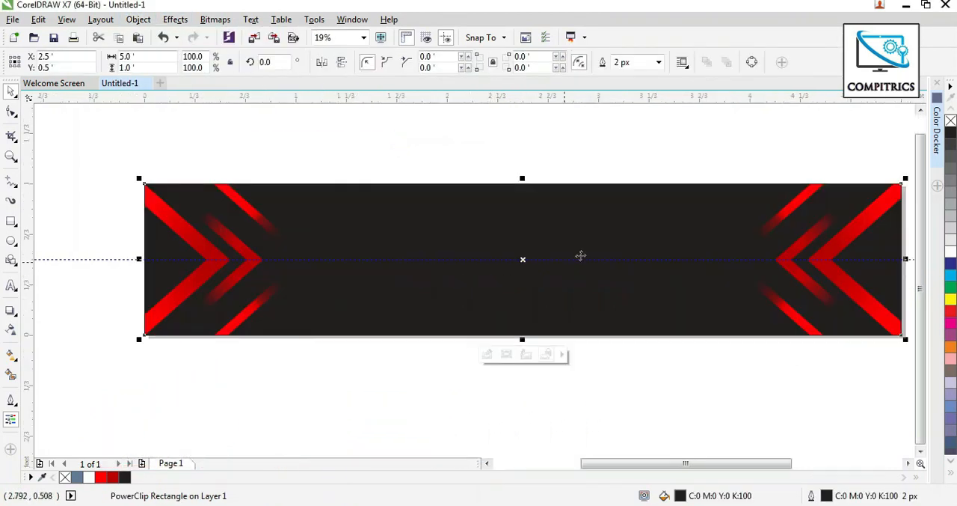
left_click(109, 258)
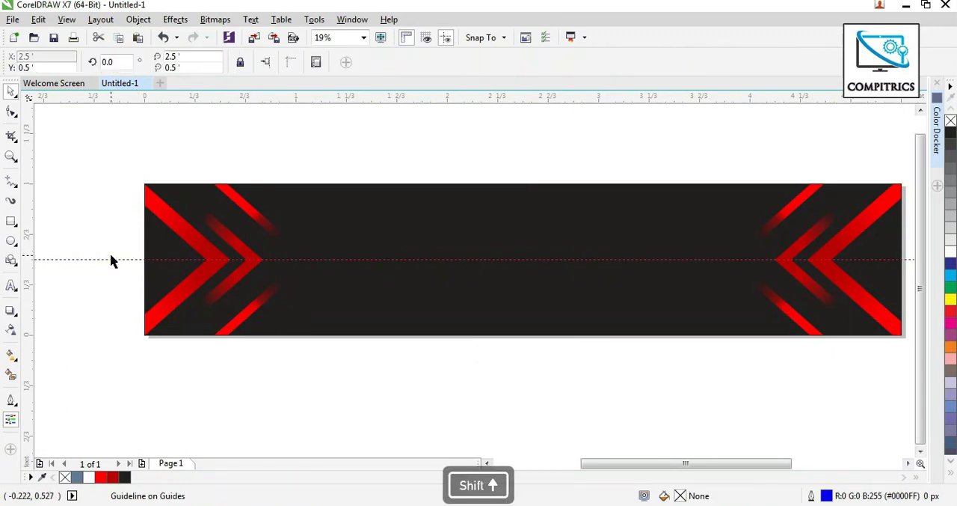
key("Delete")
Draw a rectangle about 2.31 × 0.403 ft below the banner and move it up across the banner's lower edge.
left_click(10, 221)
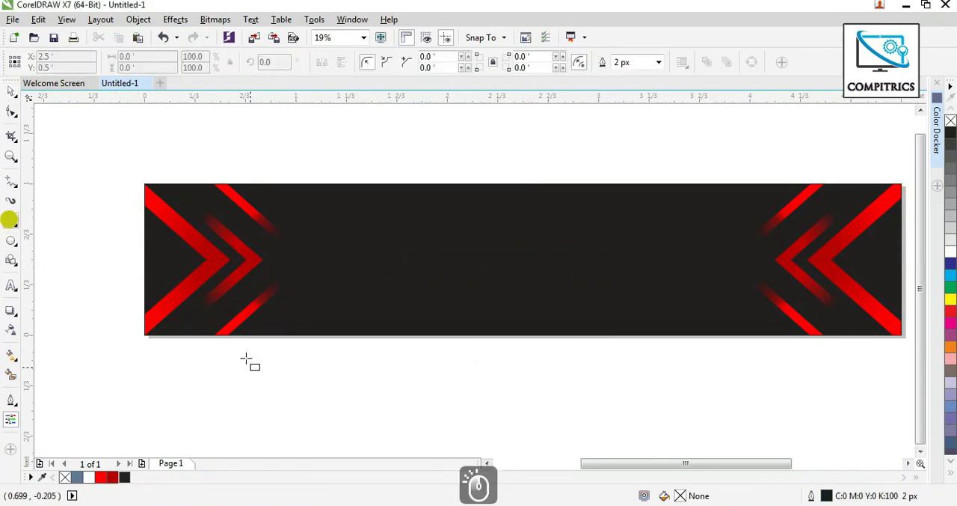
left_click_drag(246, 362, 596, 424)
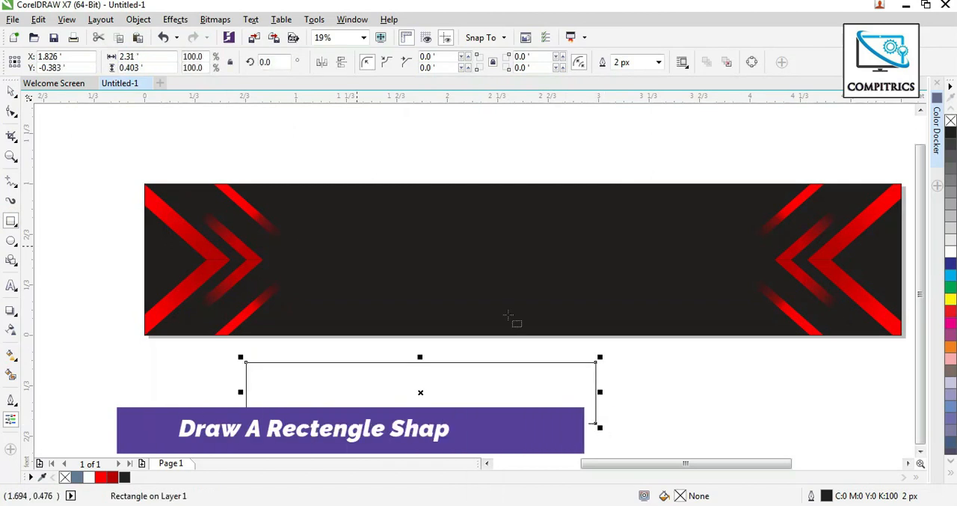
left_click(12, 92)
left_click_drag(397, 376, 350, 326)
Rotate the new rectangle to about 306° and place it diagonally over the chevrons at the banner's left end.
left_click(350, 326)
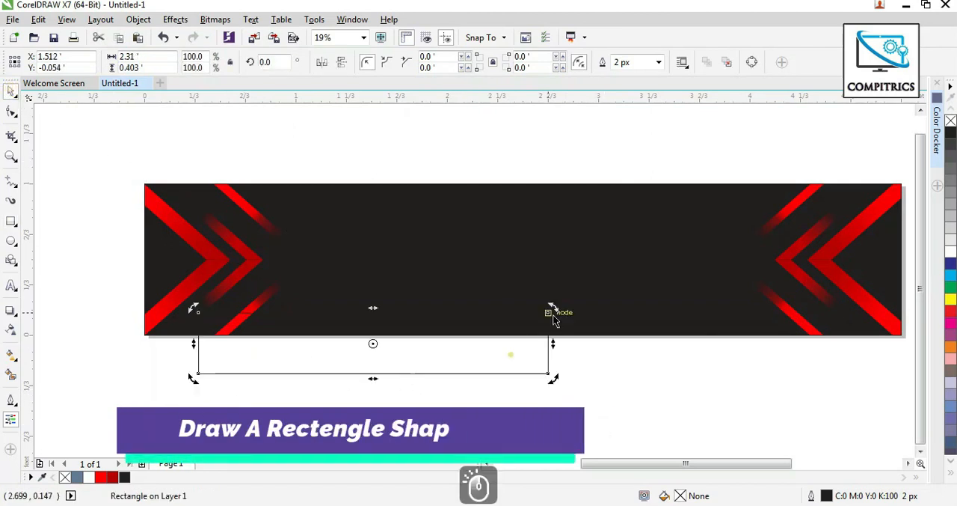
left_click_drag(552, 309, 462, 425)
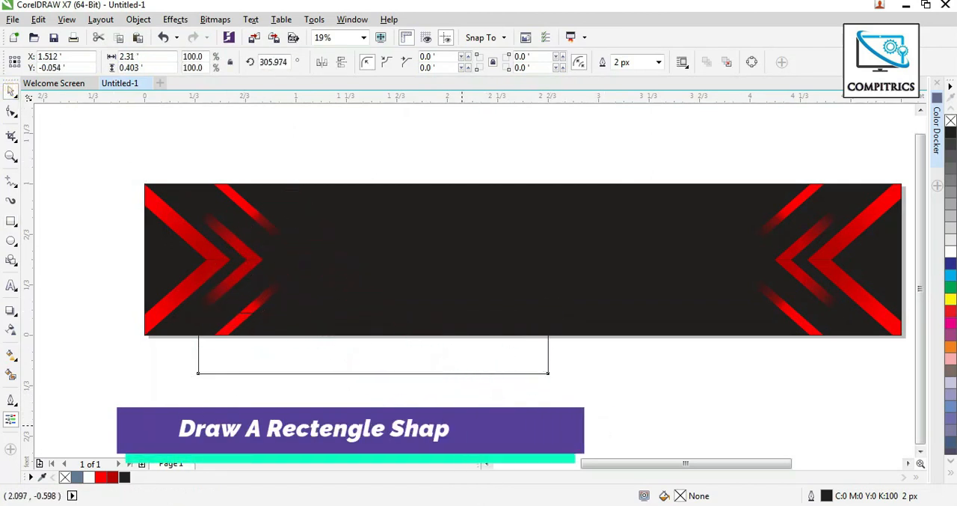
left_click_drag(427, 396, 287, 314)
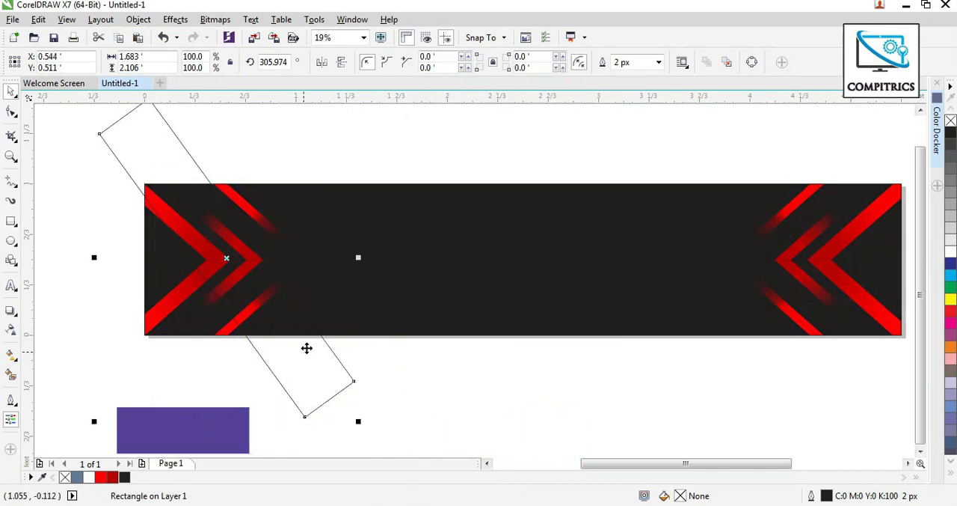
Fill the rotated rectangle with yellow #F5F505 and remove its outline.
left_click(939, 97)
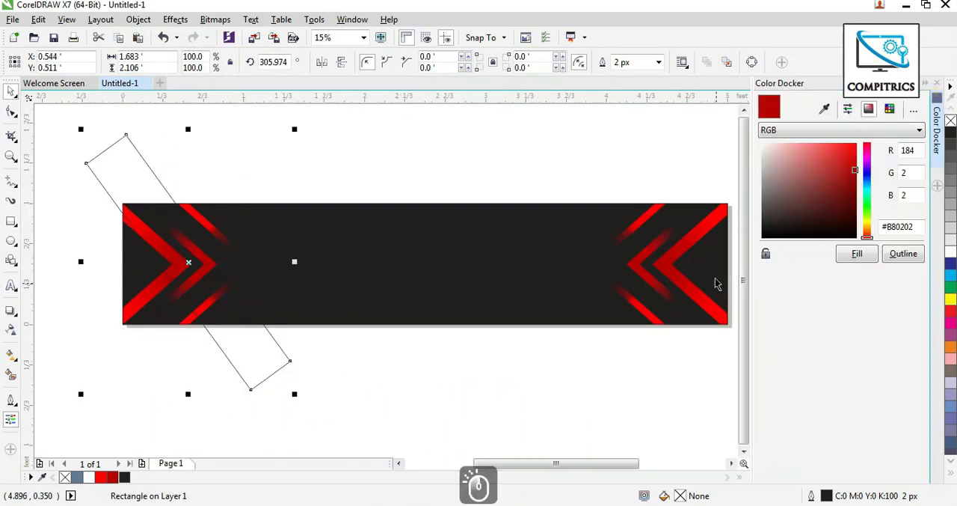
left_click(870, 226)
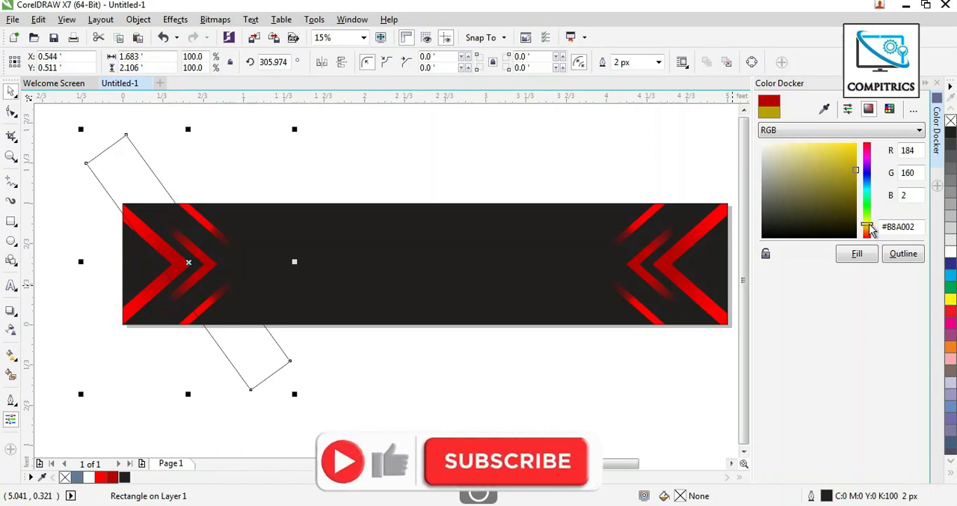
left_click_drag(855, 156, 854, 148)
left_click(858, 254)
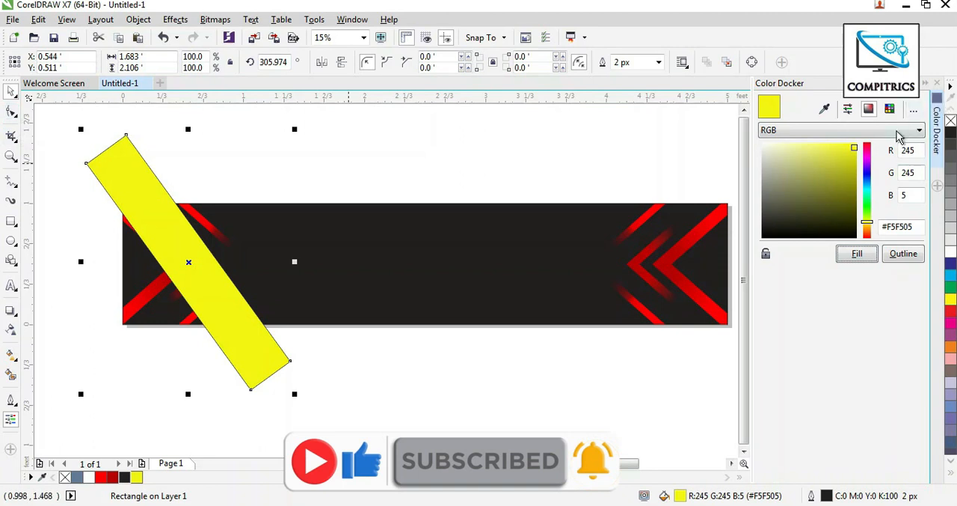
right_click(952, 120)
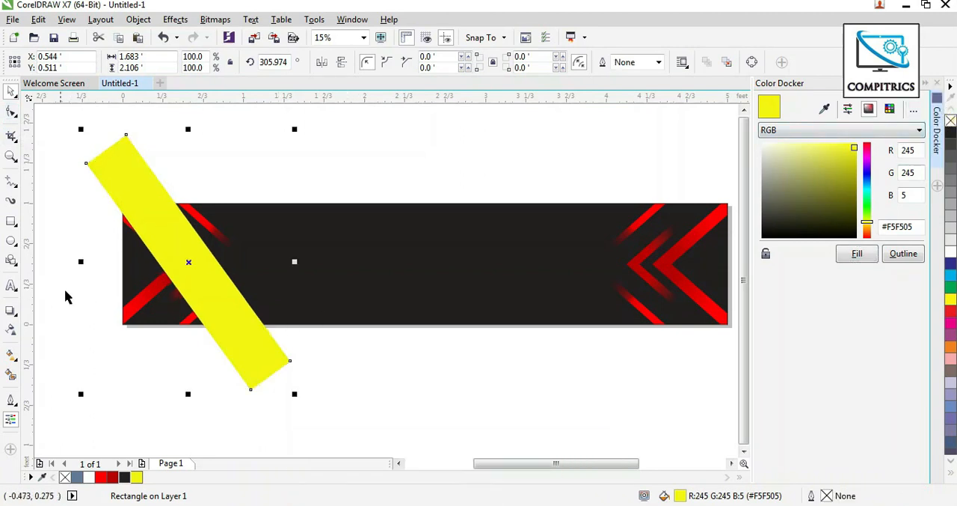
Apply an elliptical fountain fill to the diagonal band and set its outer colour to orange #F59D06.
left_click(9, 361)
left_click_drag(205, 276, 238, 309)
left_click_drag(214, 268, 254, 246)
left_click_drag(238, 308, 242, 334)
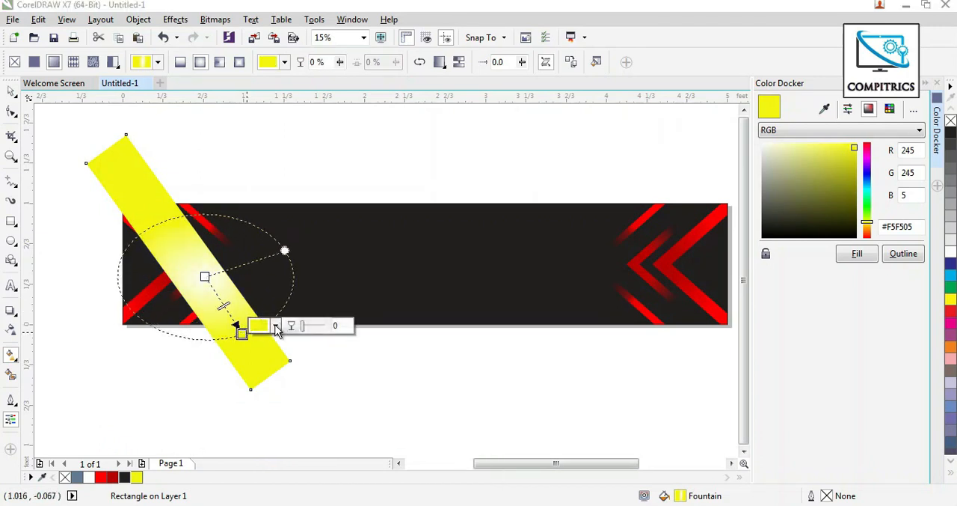
left_click(276, 327)
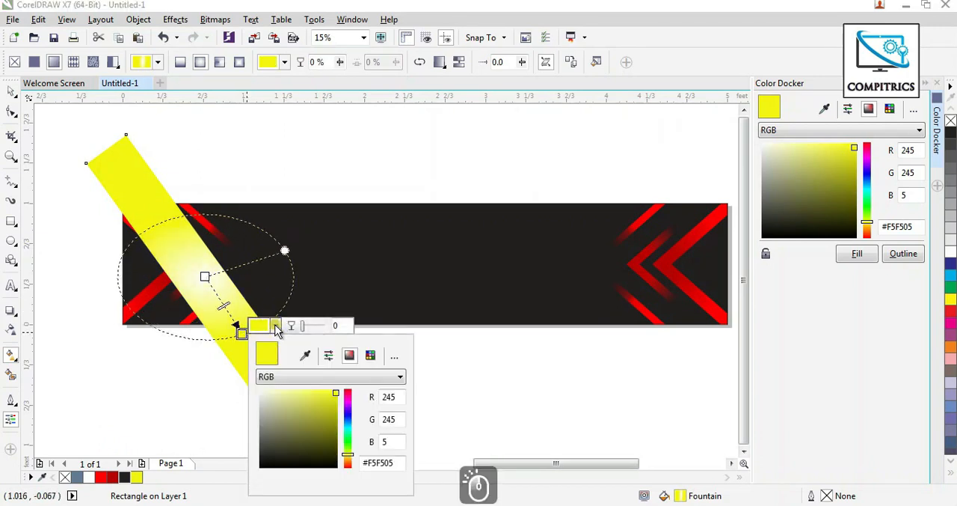
left_click(347, 458)
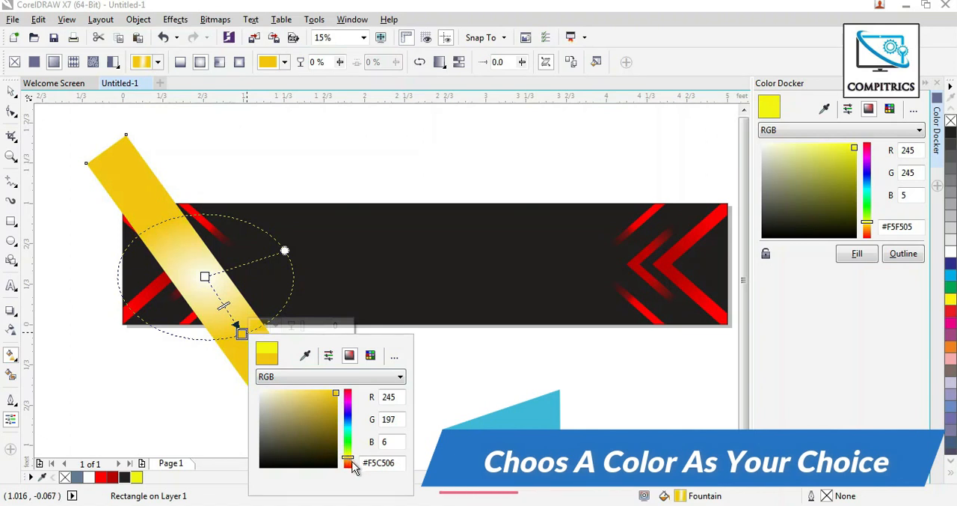
left_click(350, 461)
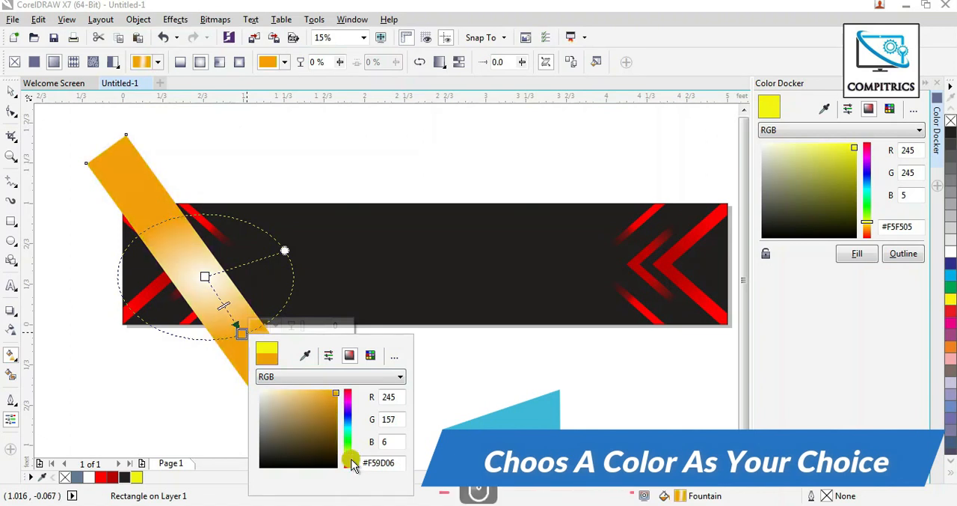
Set the band gradient's centre colour to yellow C4 M0 Y99 K0 and shift its outer end toward the band's right edge.
left_click(205, 277)
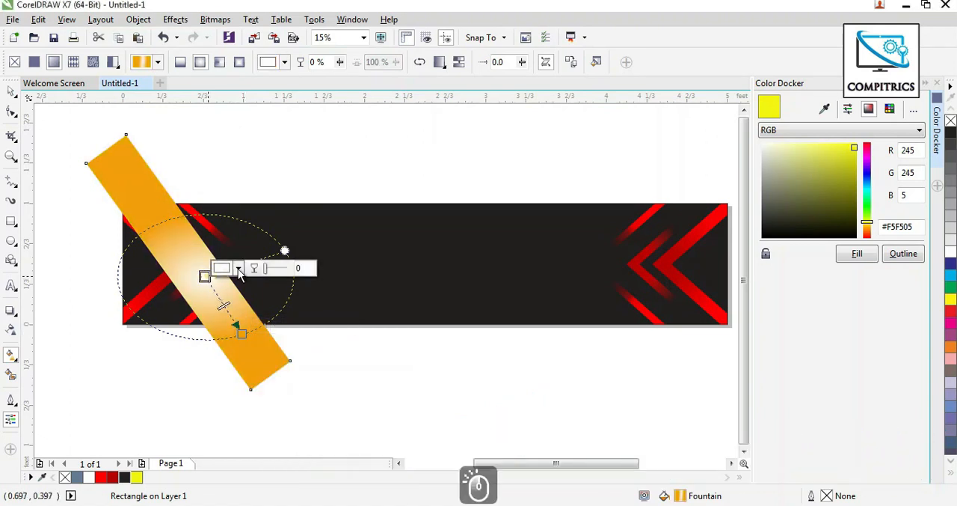
left_click(238, 269)
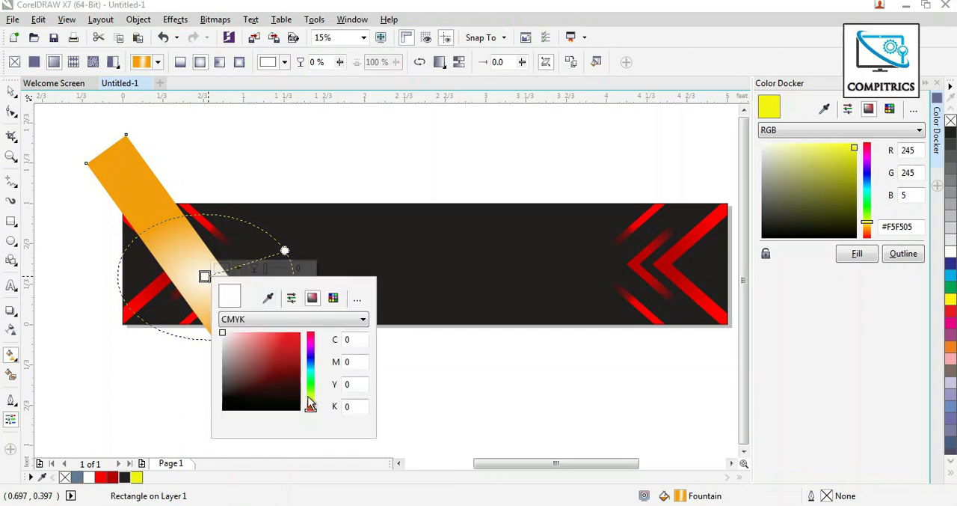
left_click_drag(310, 404, 310, 398)
left_click(296, 341)
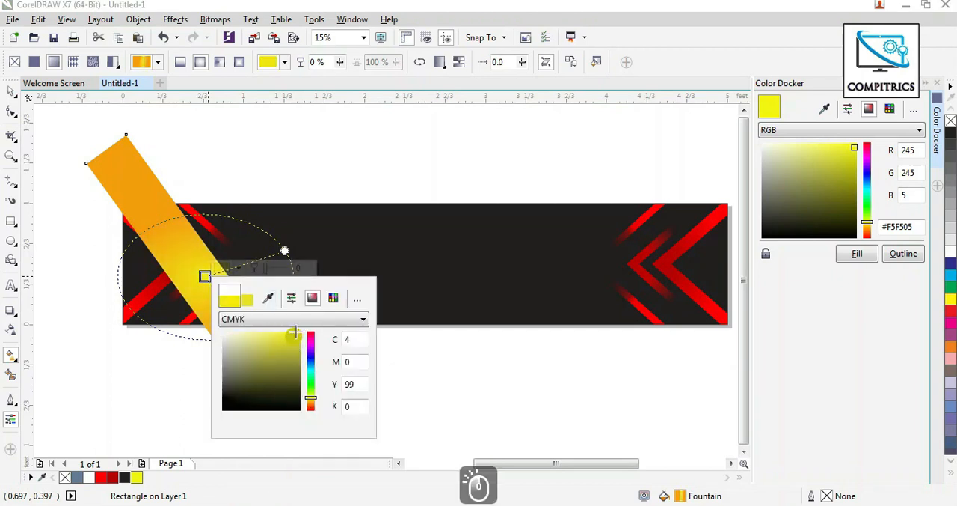
left_click(428, 347)
left_click(243, 337)
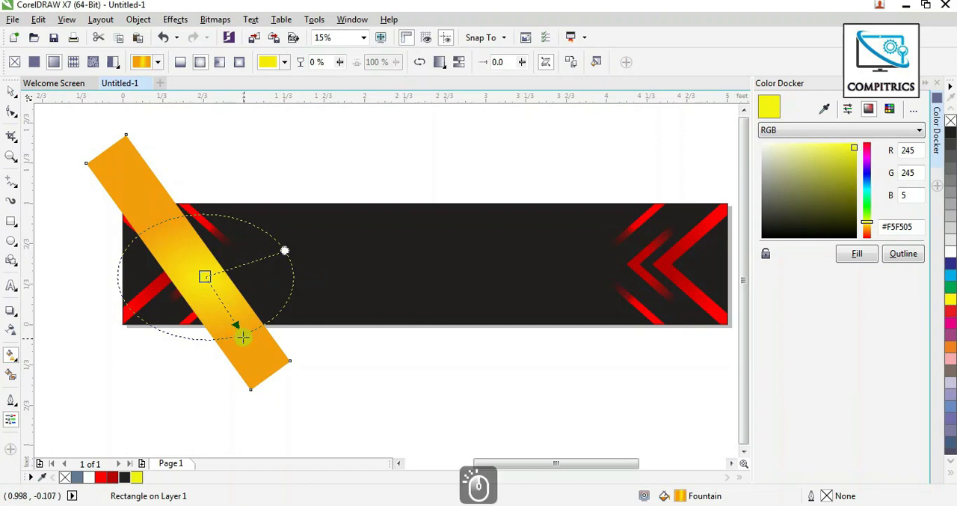
left_click_drag(244, 337, 256, 323)
left_click(11, 91)
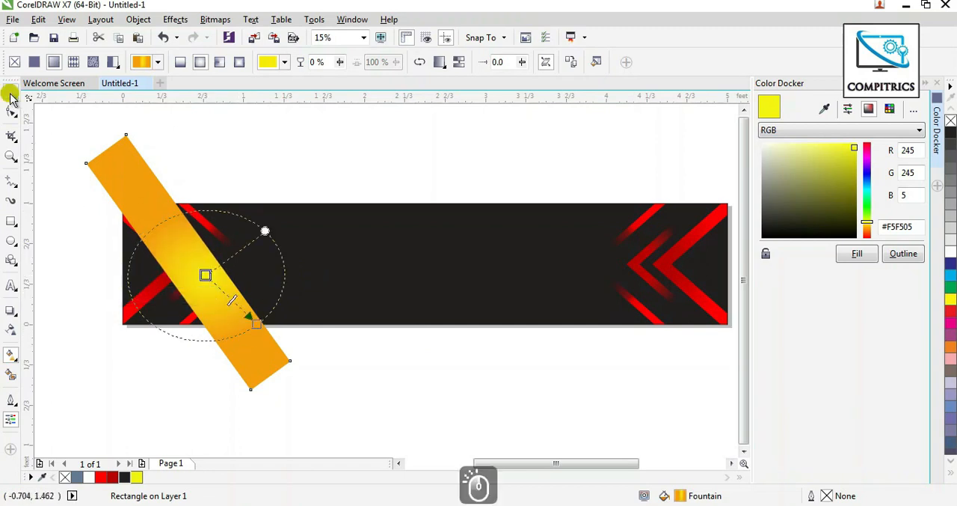
Draw an ellipse about 0.575 × 0.606 ft over the diagonal band and give it a 5 px white outline.
scroll(383, 386, "up", 2)
left_click(11, 240)
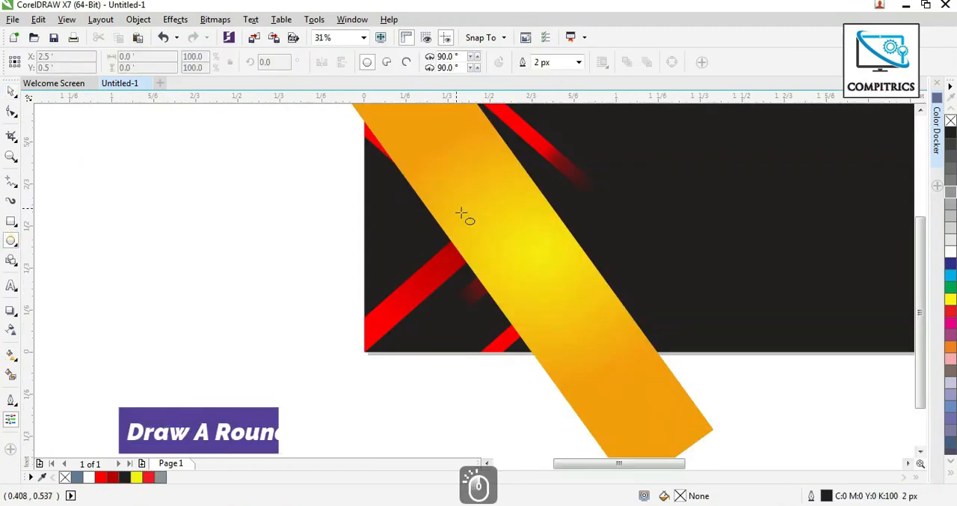
mouse_move(436, 173)
left_mouse_down()
mouse_move(552, 277)
mouse_move(584, 313)
mouse_move(581, 328)
left_mouse_up()
left_click(12, 91)
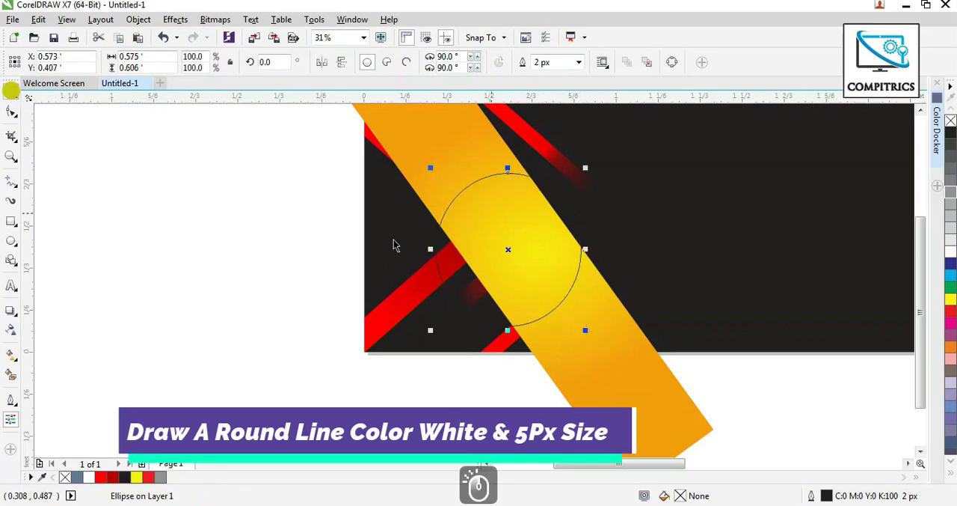
left_click(578, 63)
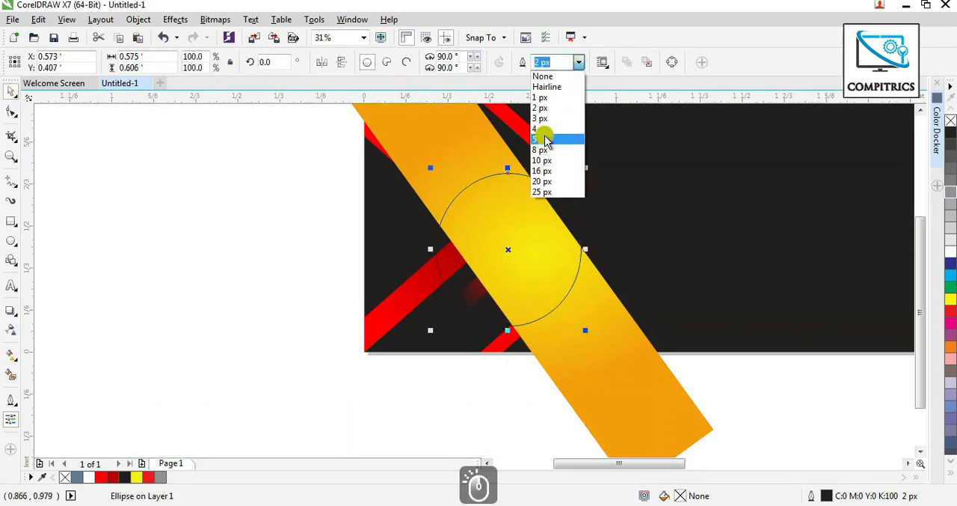
left_click(542, 133)
right_click(952, 254)
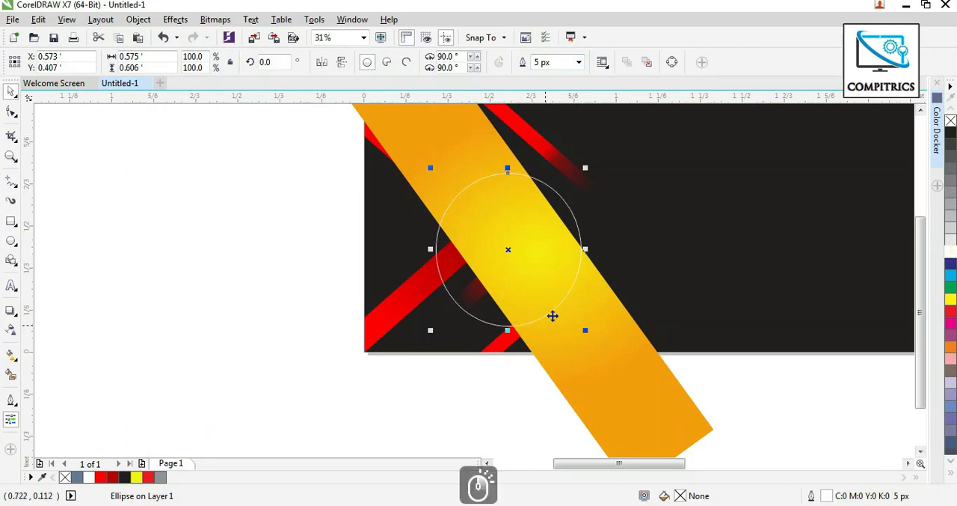
Place two slightly offset copies of the white ellipse over the original, rotating one to about 341°.
left_click_drag(508, 251, 513, 250)
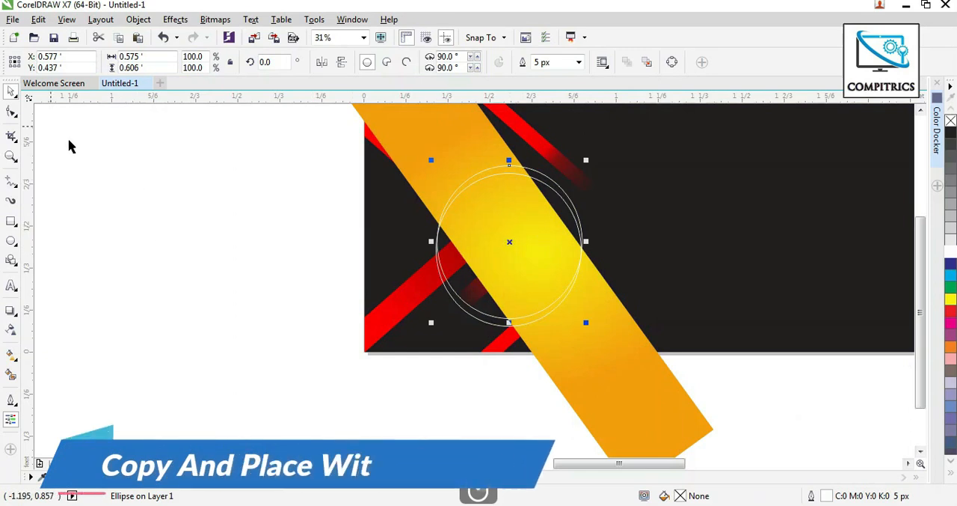
left_click(479, 241)
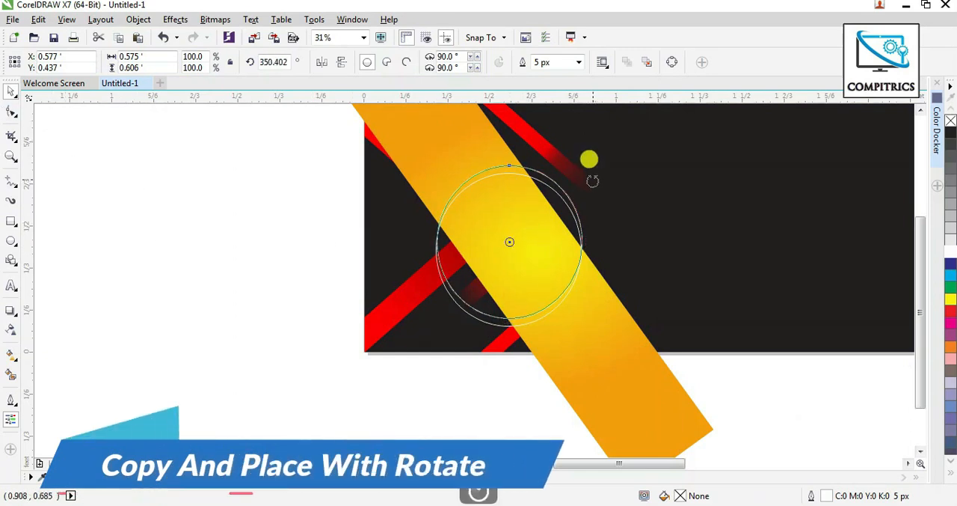
left_click_drag(599, 196, 603, 202)
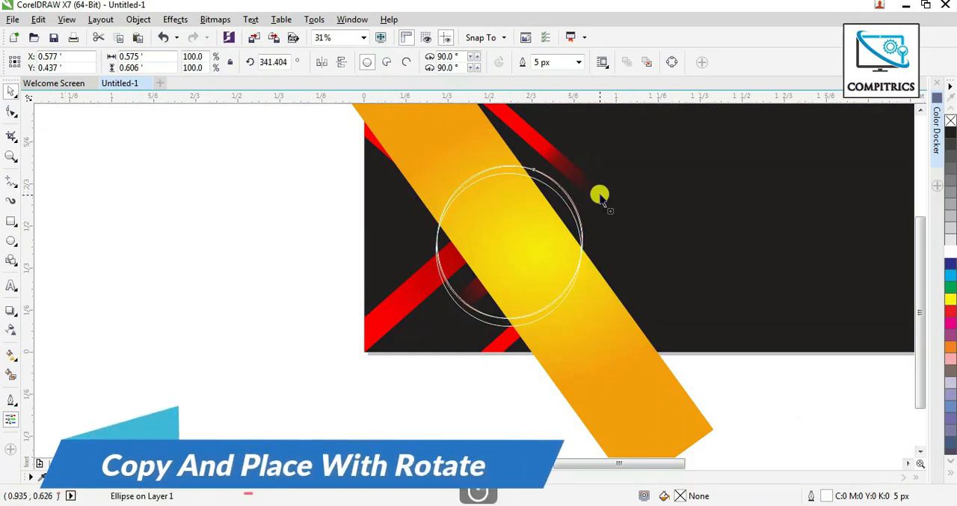
left_click_drag(544, 224, 542, 227)
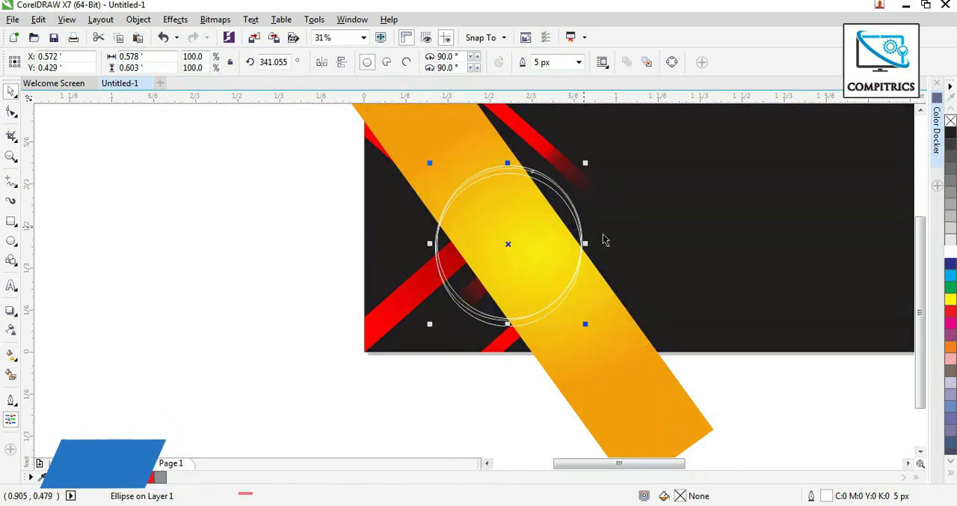
Draw a circle about 0.569 ft in diameter over the band and move it to the empty area left of the banner.
left_click(10, 243)
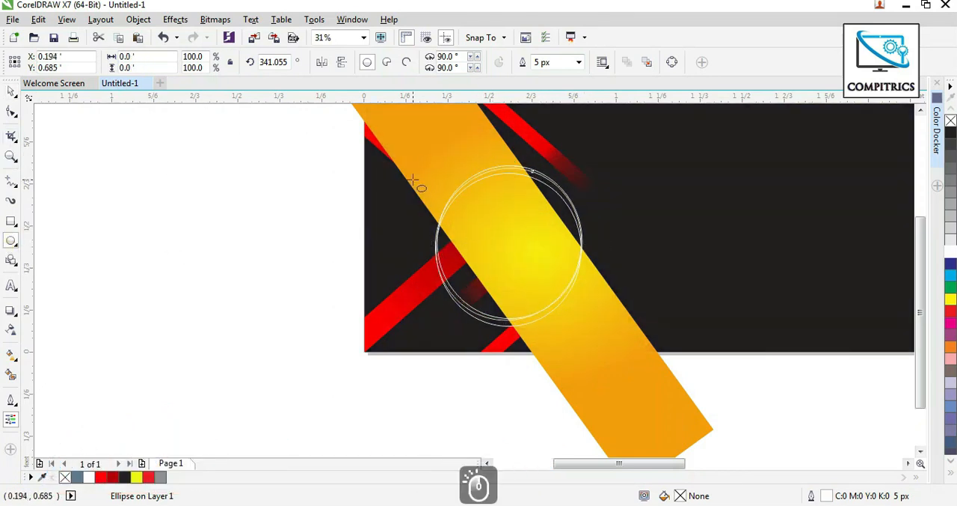
left_click_drag(414, 181, 558, 325)
left_click(11, 90)
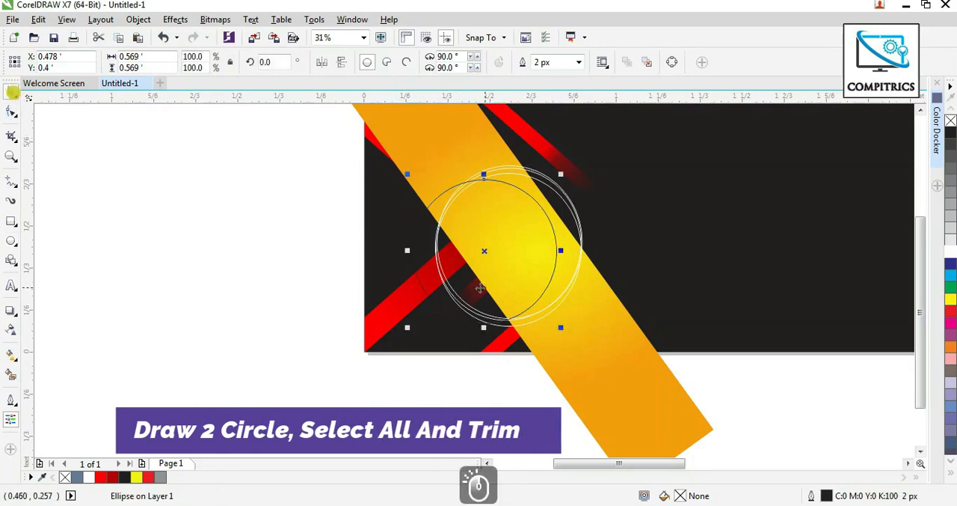
left_click_drag(480, 288, 248, 294)
Create a smaller concentric copy inside the circle, scaled to about 0.554 × 0.531 ft.
scroll(222, 274, "up", 2)
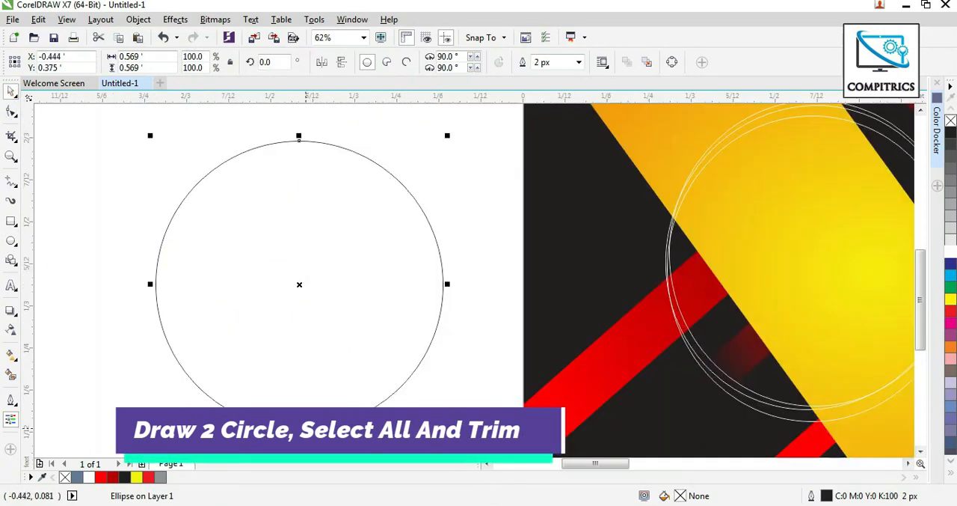
left_click_drag(299, 137, 298, 141)
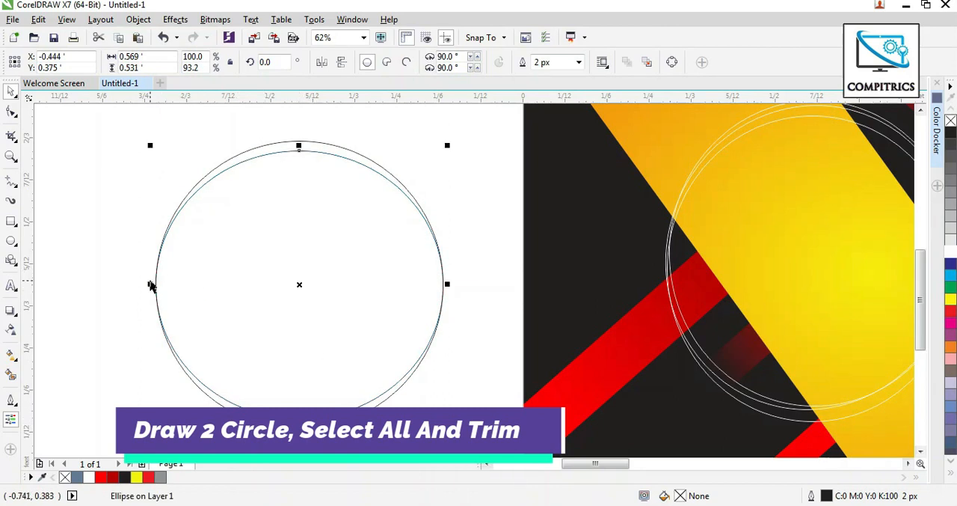
left_click_drag(152, 284, 160, 285)
scroll(122, 287, "up", 2)
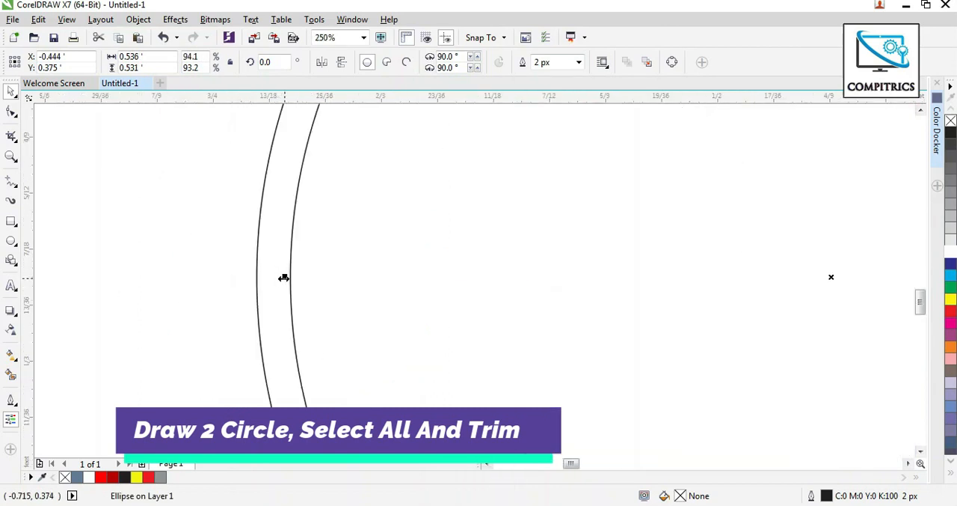
left_click_drag(284, 278, 269, 277)
scroll(269, 278, "down", 2)
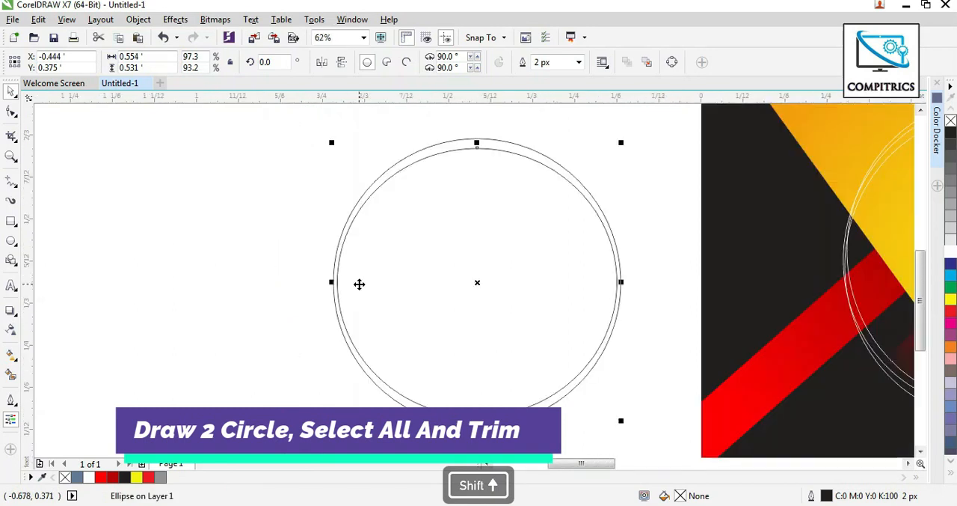
Trim the outer circle with the inner ellipse and move the leftover ellipse aside to the left.
left_click_drag(248, 123, 487, 214)
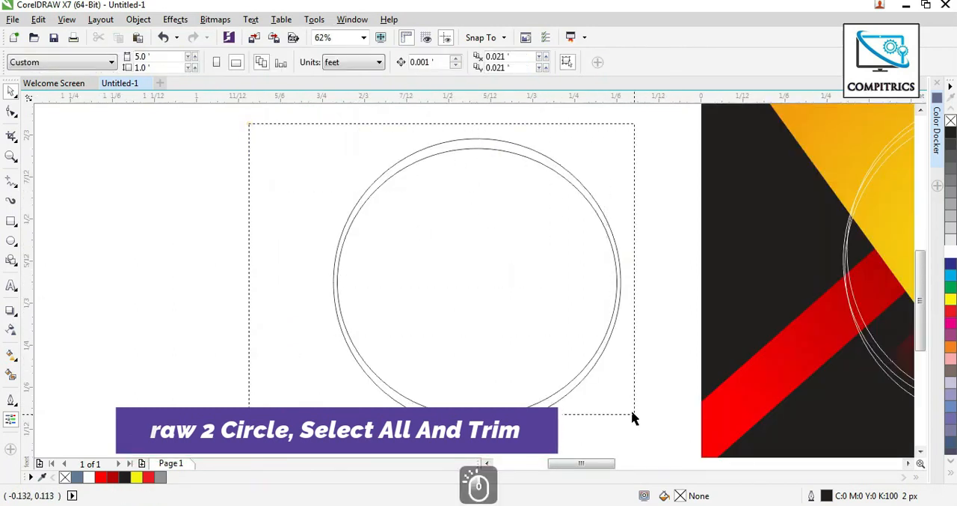
left_click_drag(632, 417, 644, 431)
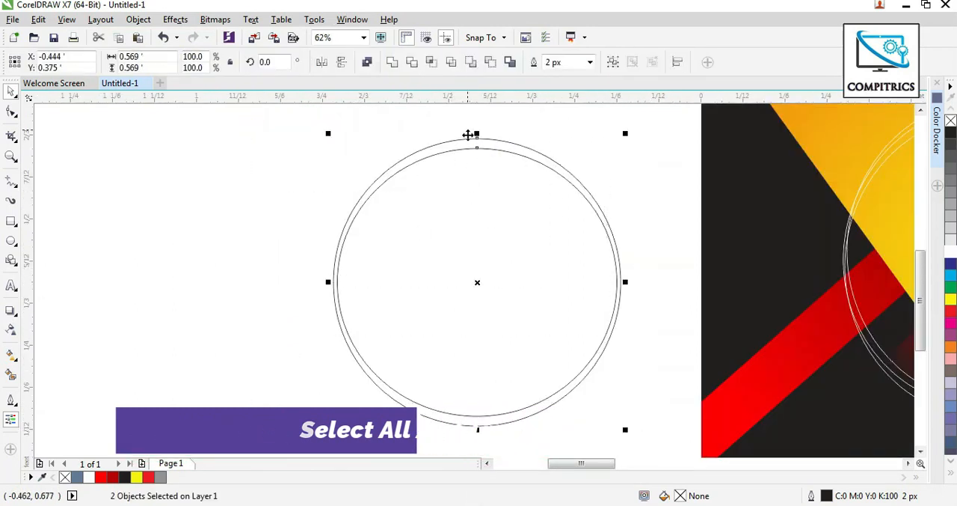
left_click(415, 63)
left_click(269, 172)
left_click_drag(413, 251, 134, 226)
Fill the trimmed ring with red C0 M100 Y100 K0 and remove its outline.
left_click(434, 148)
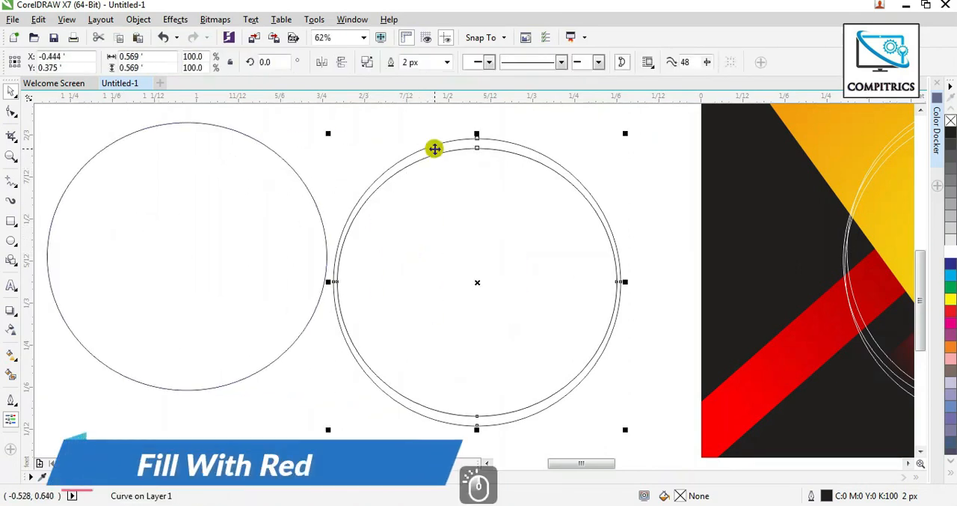
left_click(950, 311)
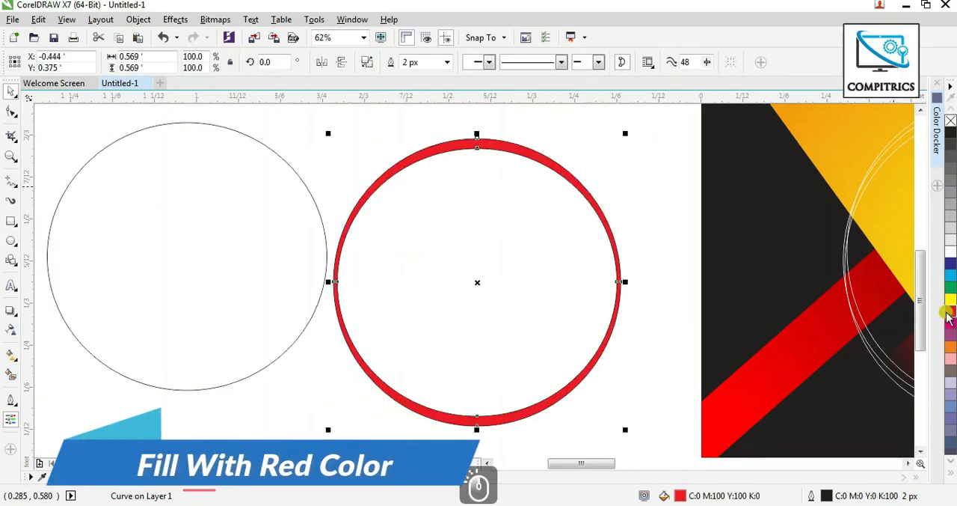
right_click(950, 120)
Apply a linear transparency to the red ring at about 7.6° so that it fades toward its right side.
left_click(12, 334)
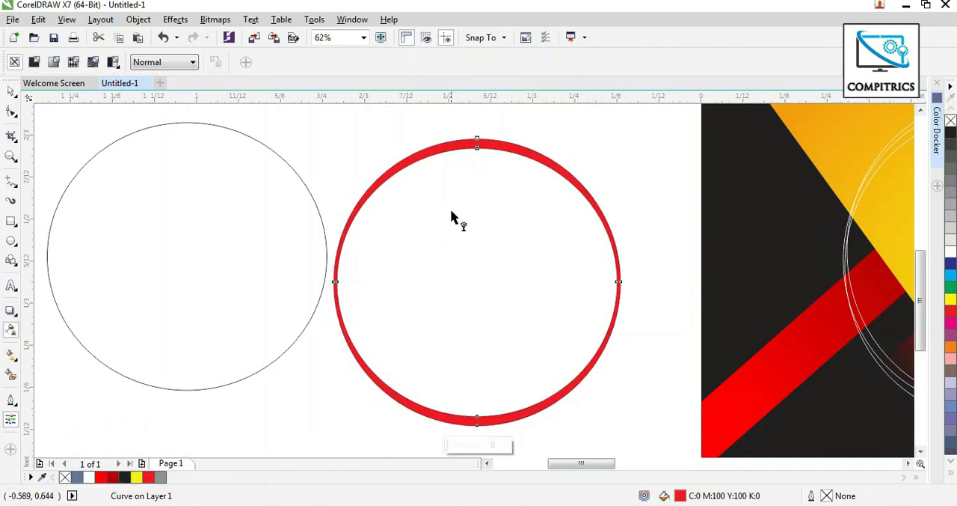
left_click_drag(451, 216, 615, 344)
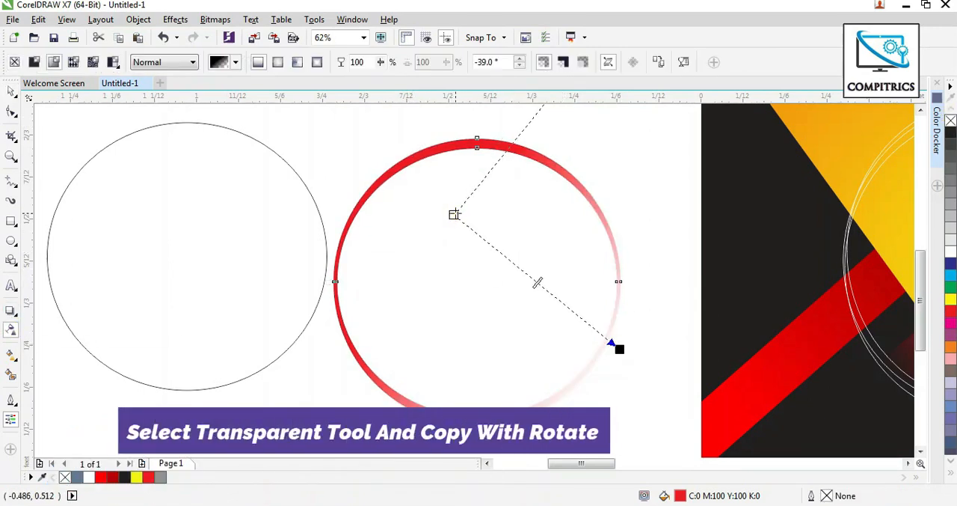
left_click_drag(455, 215, 467, 291)
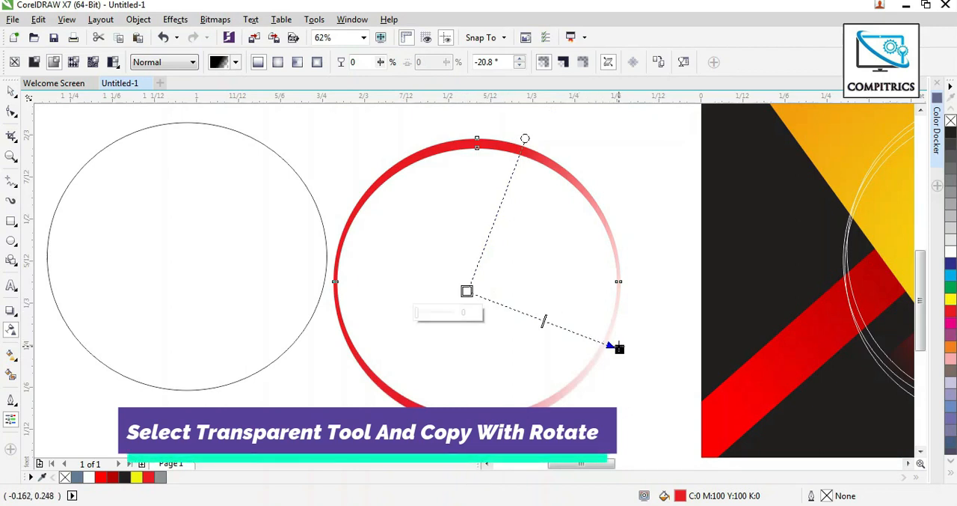
left_click_drag(618, 346, 665, 289)
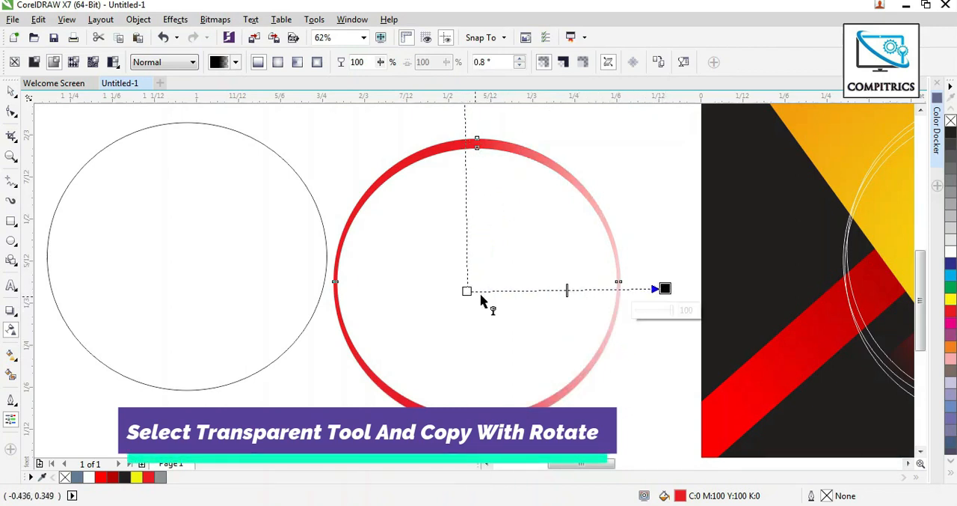
left_click_drag(464, 292, 421, 320)
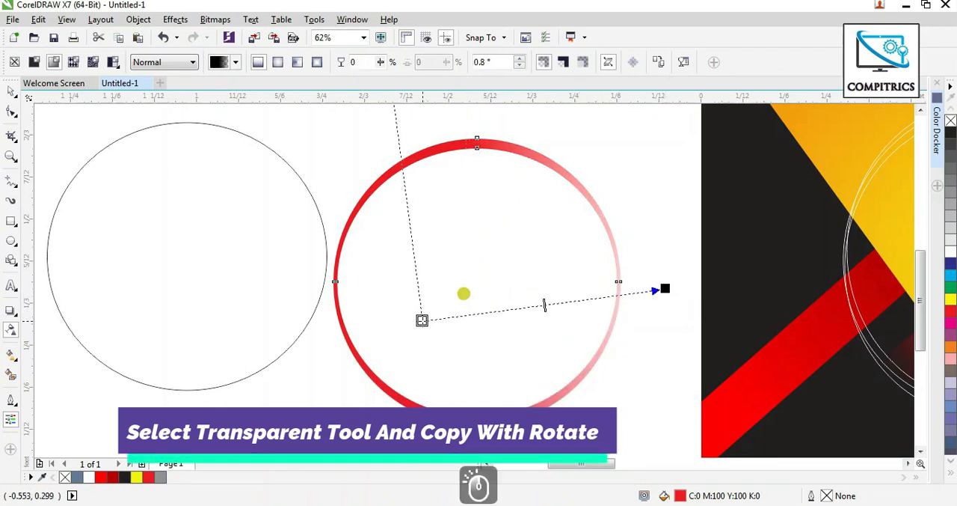
Make two rotated copies of the faded red ring in place, at about 337° and 313°.
left_click(7, 93)
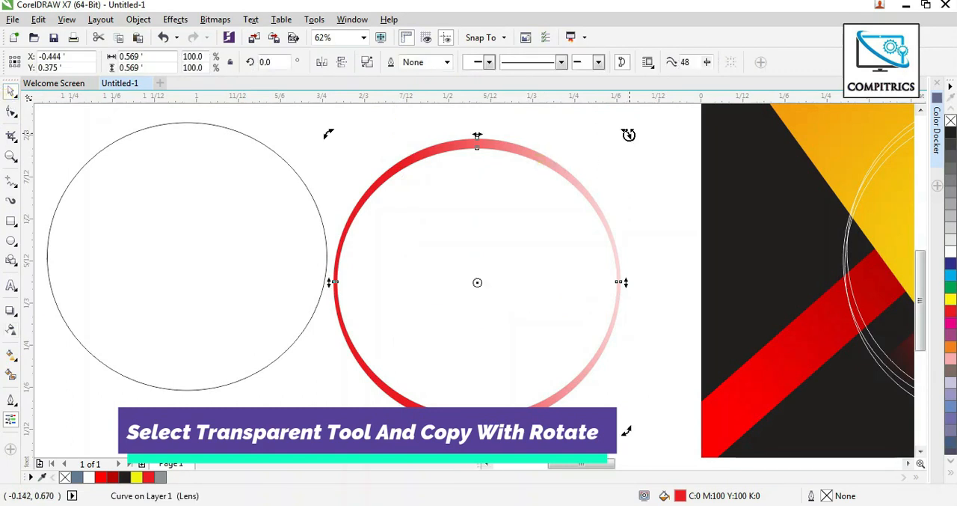
left_click_drag(628, 135, 679, 202)
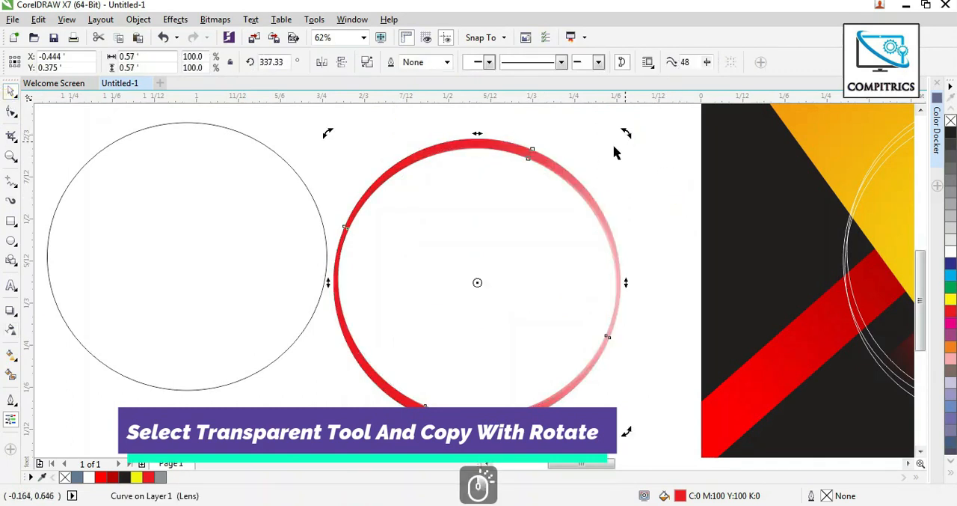
left_click_drag(627, 133, 666, 210)
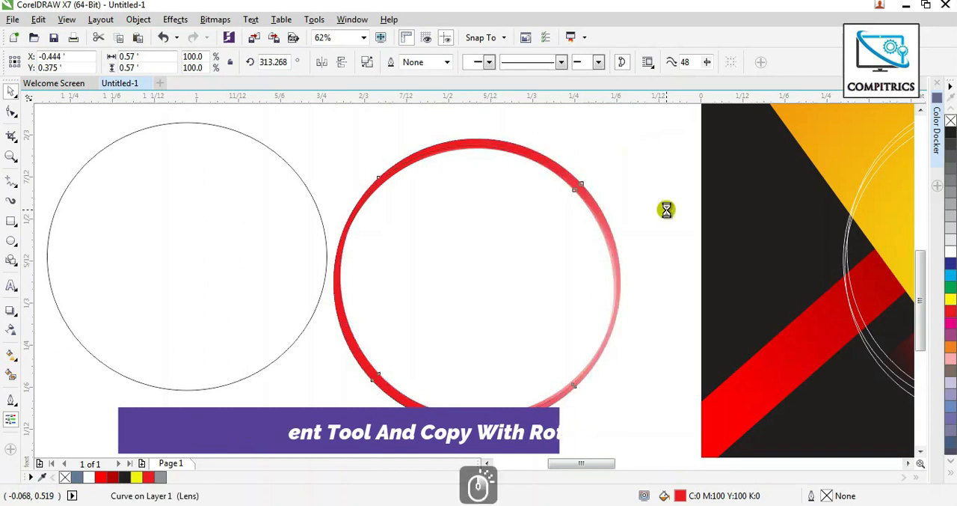
Centre the spare ellipse on the faded red rings and shrink it to about 0.488 × 0.468 ft.
left_click(542, 402)
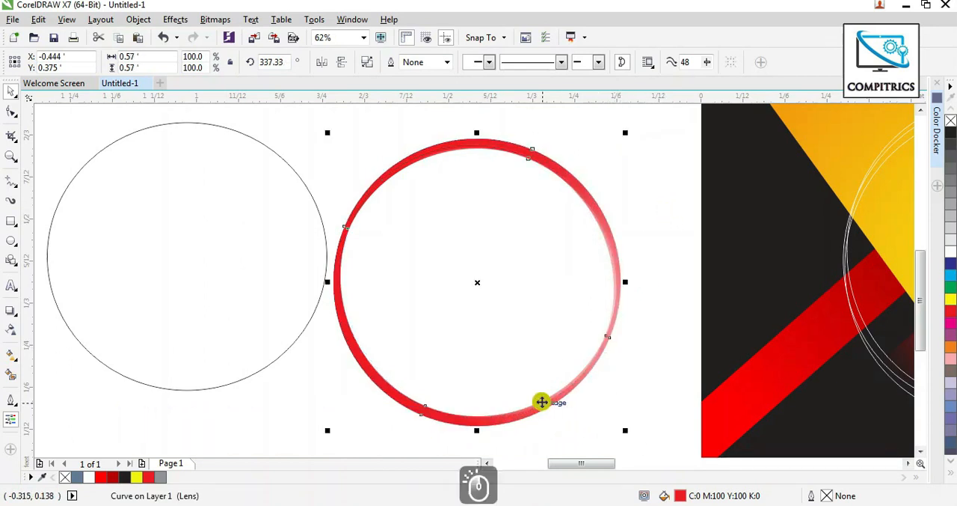
scroll(505, 255, "down", 2)
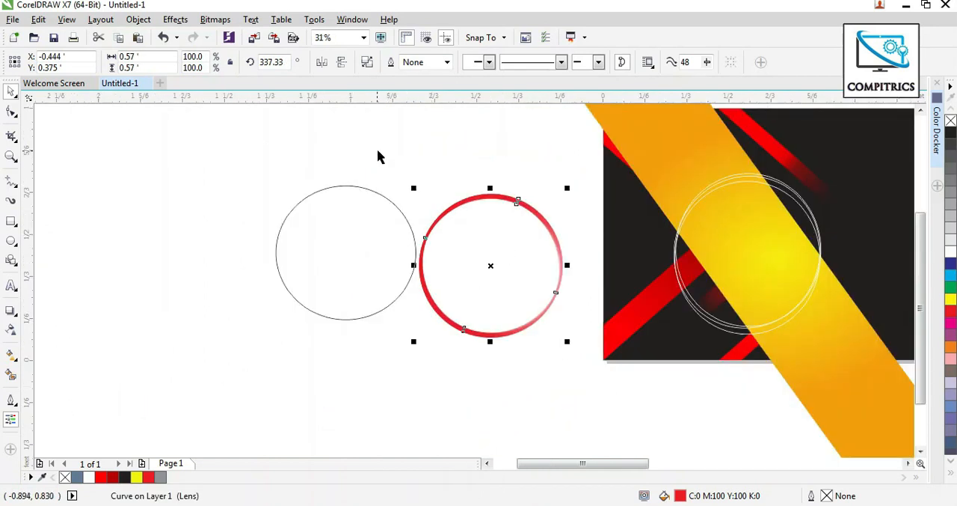
left_click_drag(377, 150, 528, 330)
left_click_drag(571, 365, 571, 363)
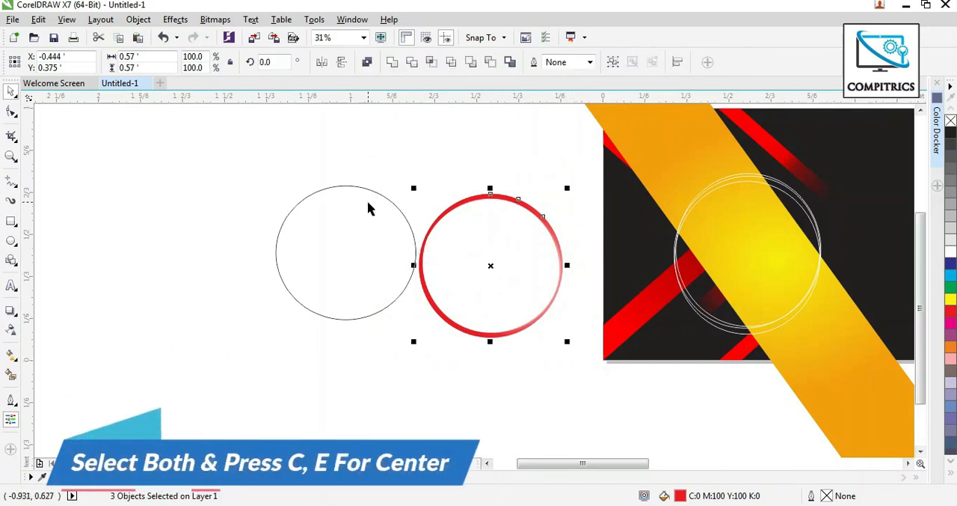
left_click(362, 193)
left_click(542, 285, "shift")
key("c")
key("e")
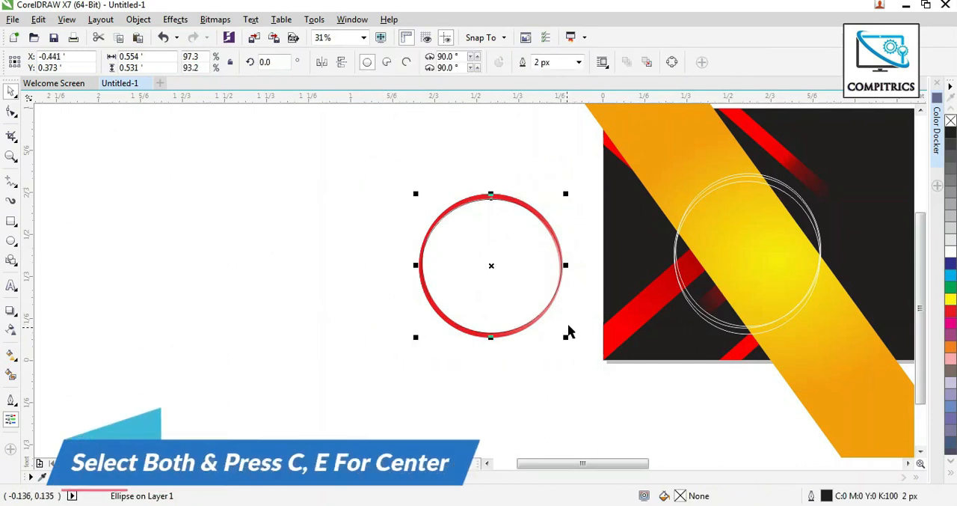
left_click_drag(567, 337, 561, 333)
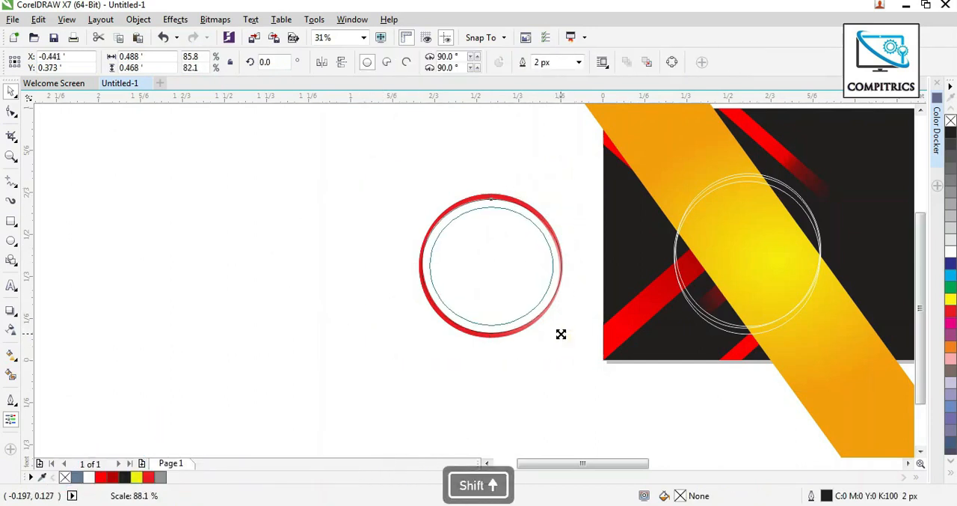
Fill the inner ellipse with white and give it a 30% black outline 40 px wide.
left_click(950, 252)
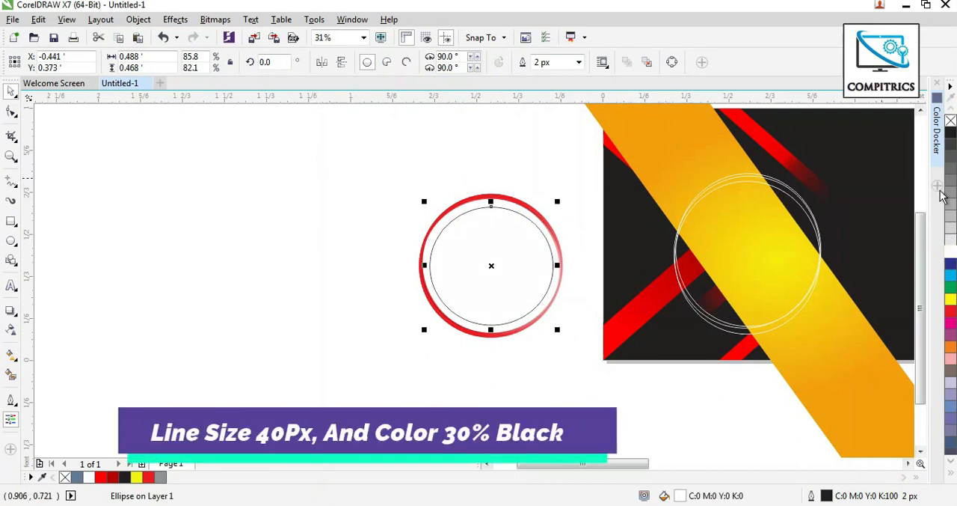
left_click(549, 63)
type("4")
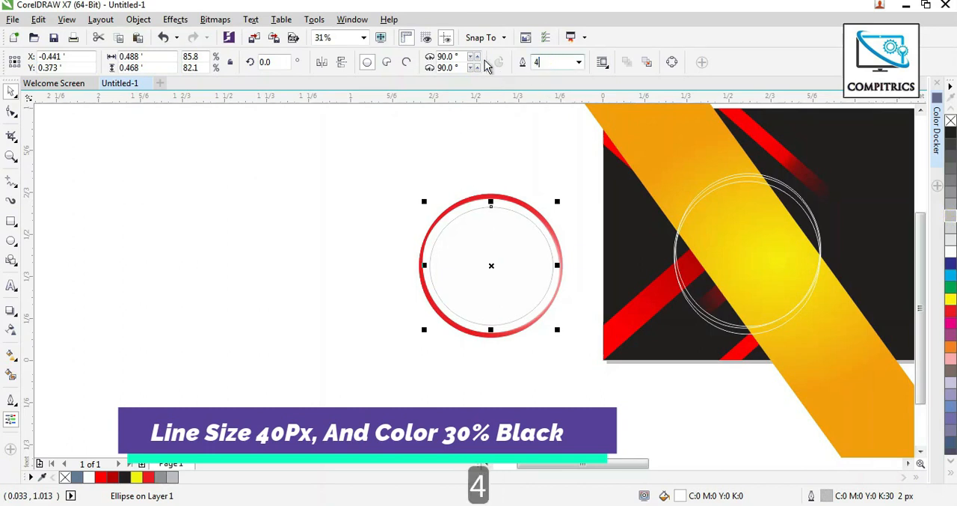
type("0")
key("Return")
Move the red rings and the white ellipse together inside the thin white circles on the yellow band and scale them down slightly to fit.
left_click_drag(380, 166, 587, 343)
left_click_drag(509, 299, 763, 271)
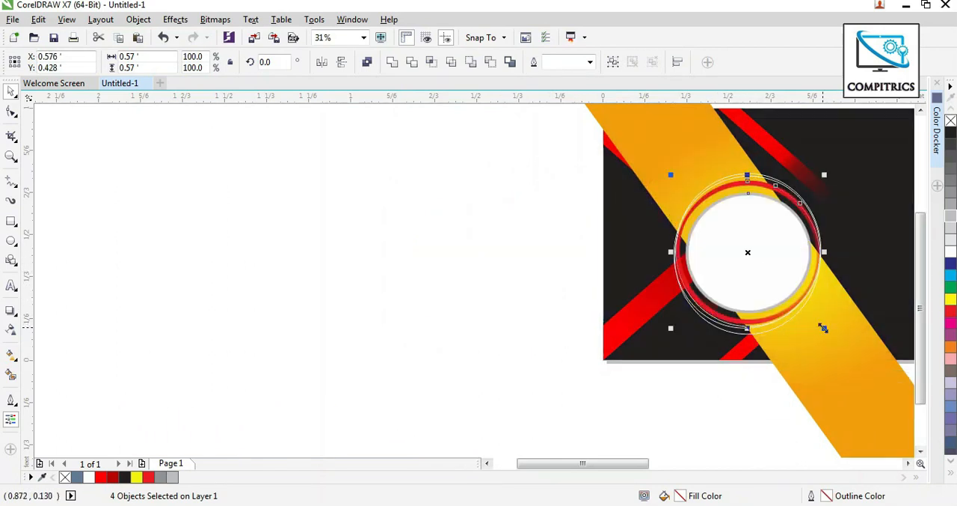
left_click_drag(823, 328, 811, 315)
scroll(853, 277, "up", 1)
left_click_drag(771, 358, 778, 365)
left_click(244, 237)
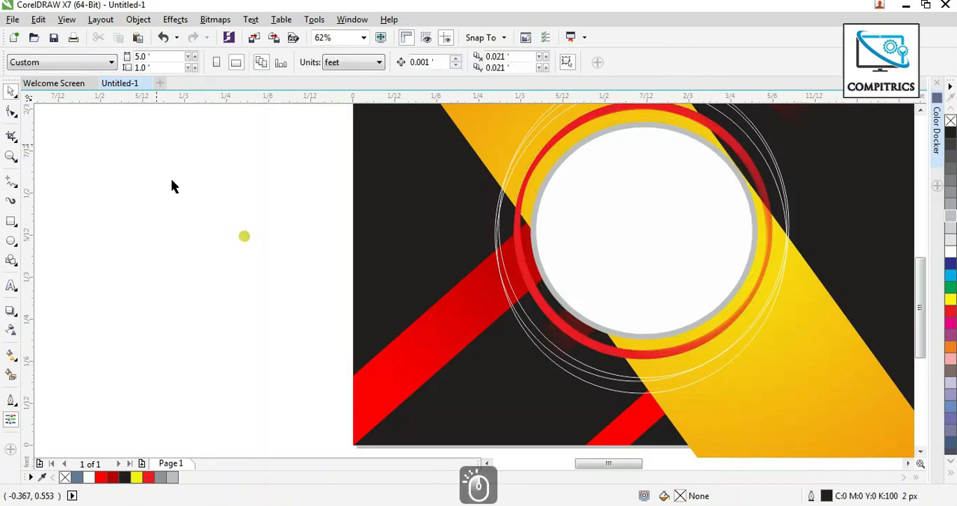
Import the portrait picture 3fa0d3d8d45b524a72baed53866b35c7865359ef.jpg and place it on the empty area beside the banner.
left_click(13, 20)
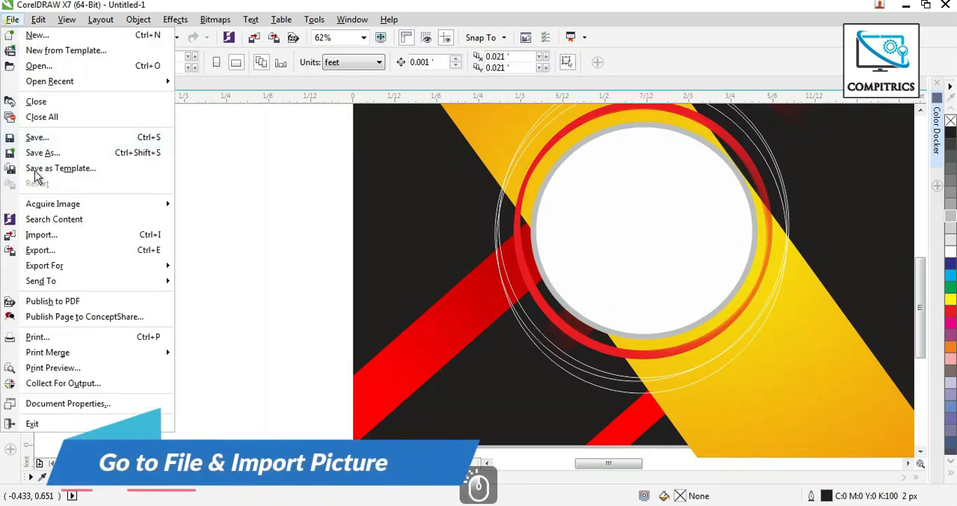
left_click(58, 236)
left_click(404, 211)
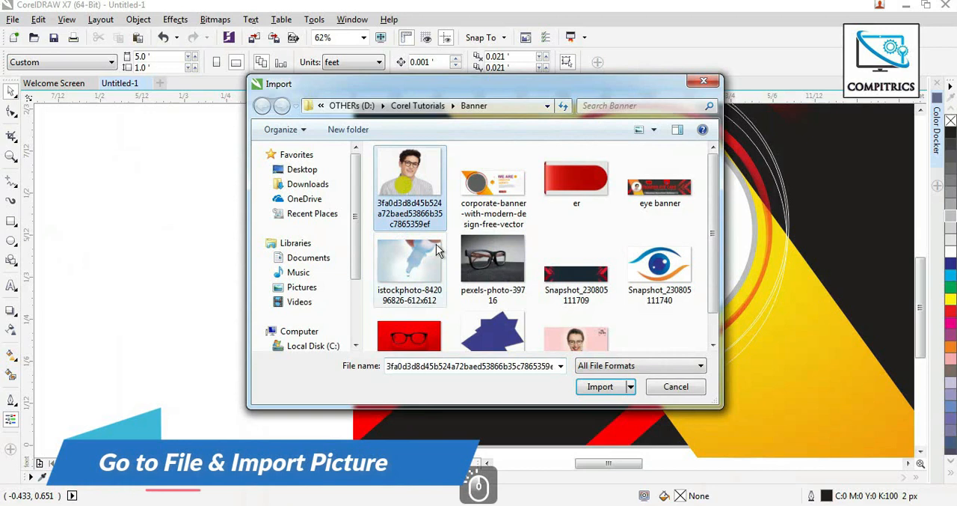
left_click(601, 386)
left_click_drag(172, 164, 384, 387)
Position the portrait over the lower part of the white circle and scale it to about 0.442 × 0.331 ft.
left_click_drag(233, 240, 619, 272)
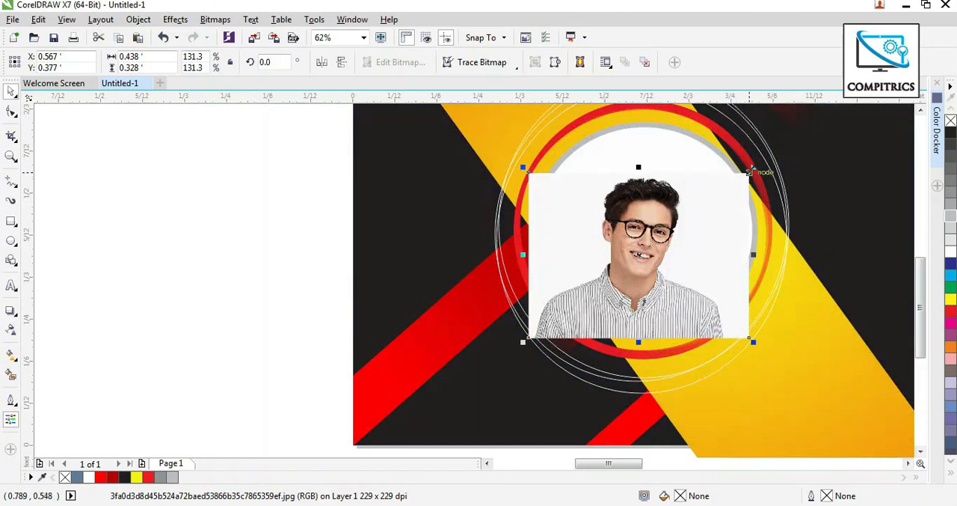
left_click_drag(749, 171, 756, 162)
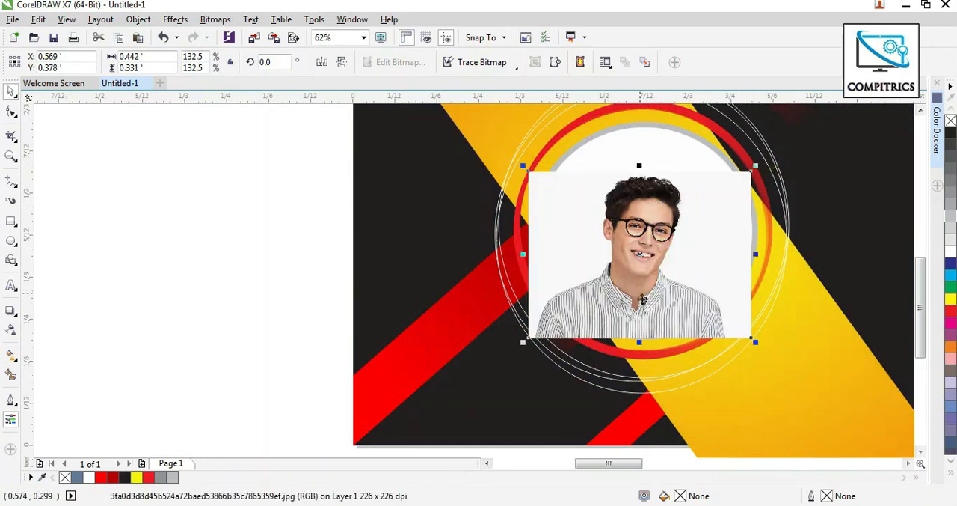
left_click_drag(643, 299, 636, 290)
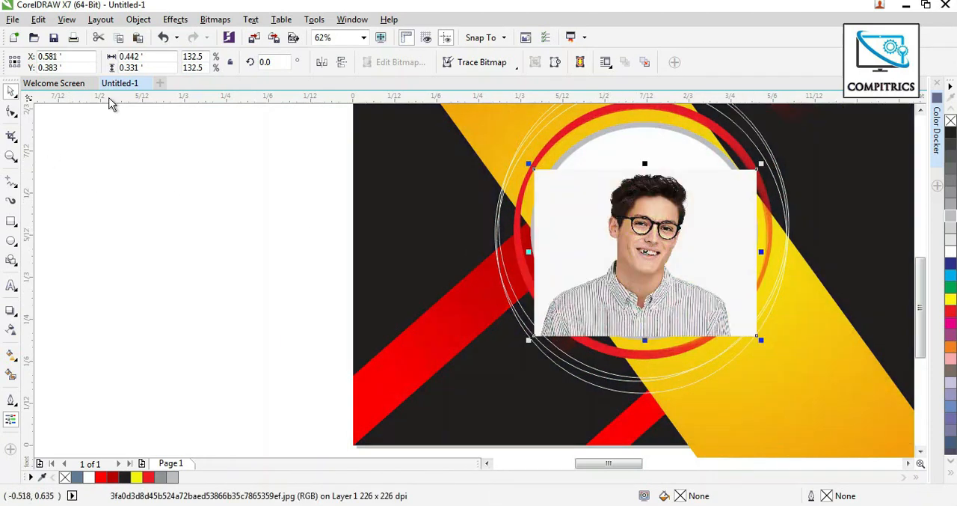
PowerClip the portrait inside the white circle.
left_click(138, 19)
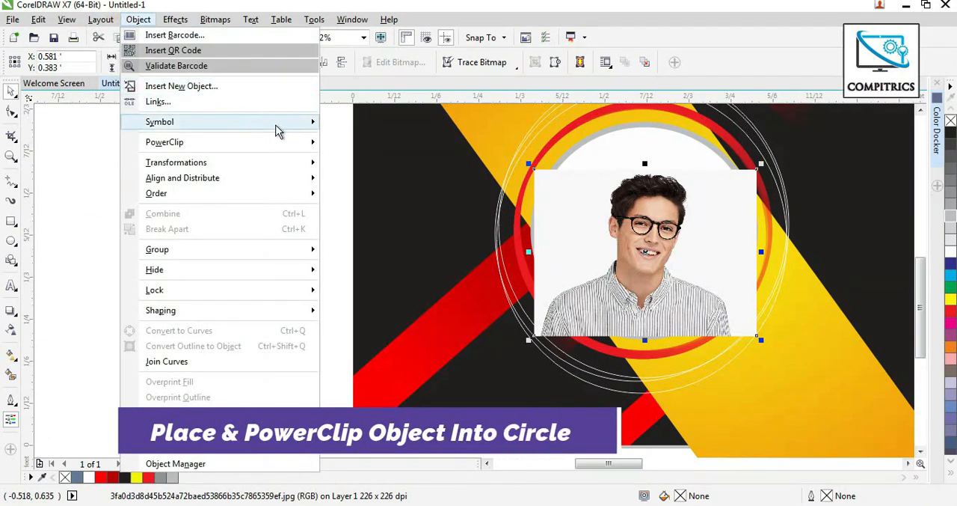
mouse_move(291, 122)
mouse_move(307, 142)
left_click(346, 144)
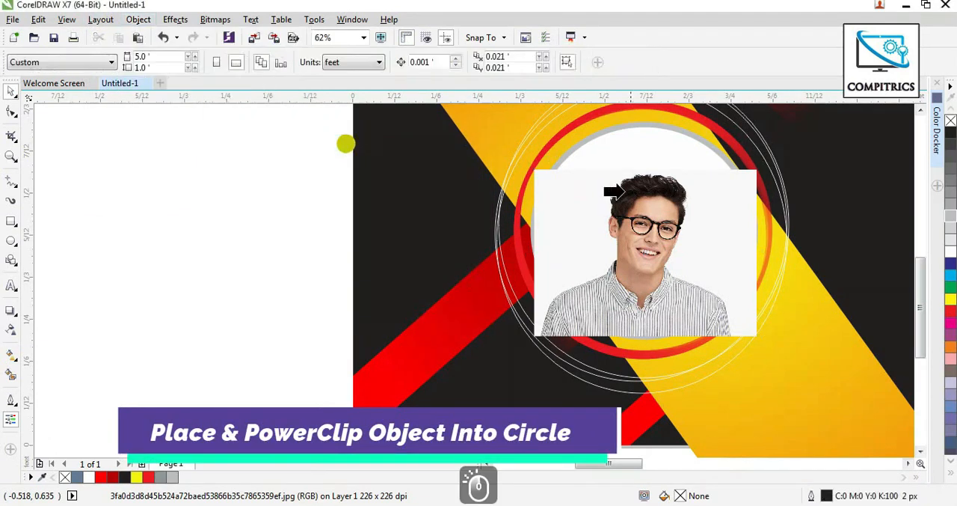
left_click(604, 148)
scroll(705, 316, "down", 4)
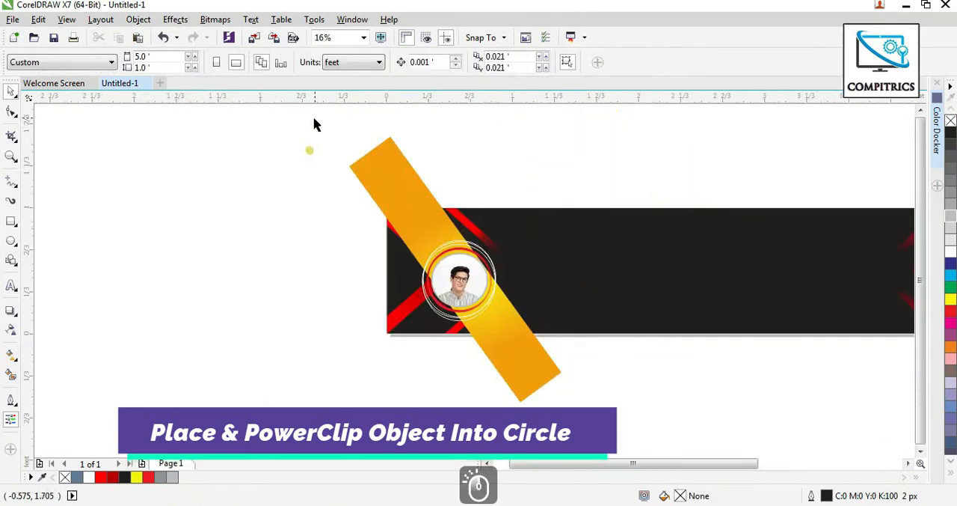
PowerClip the diagonal yellow-orange band together with all the rings and the portrait circle inside the black banner rectangle.
left_click_drag(314, 119, 578, 434)
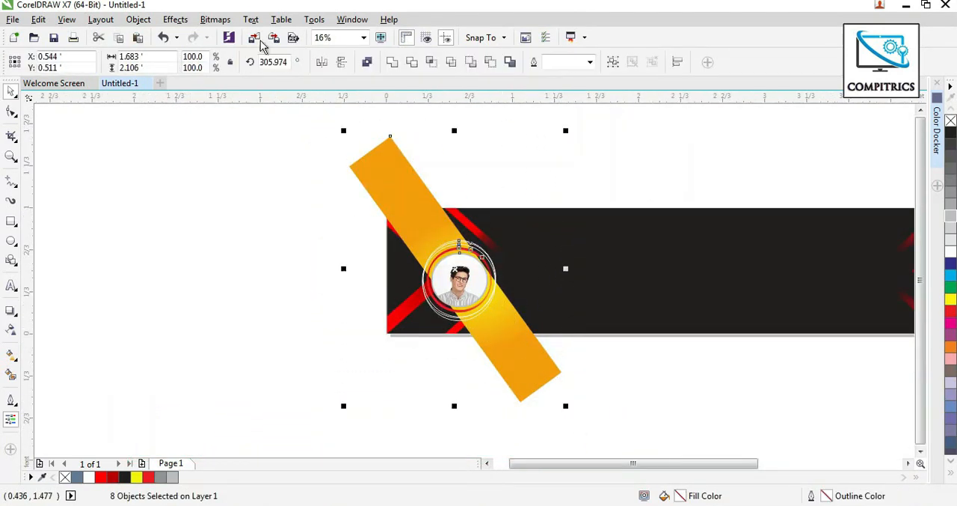
left_click(149, 20)
mouse_move(237, 143)
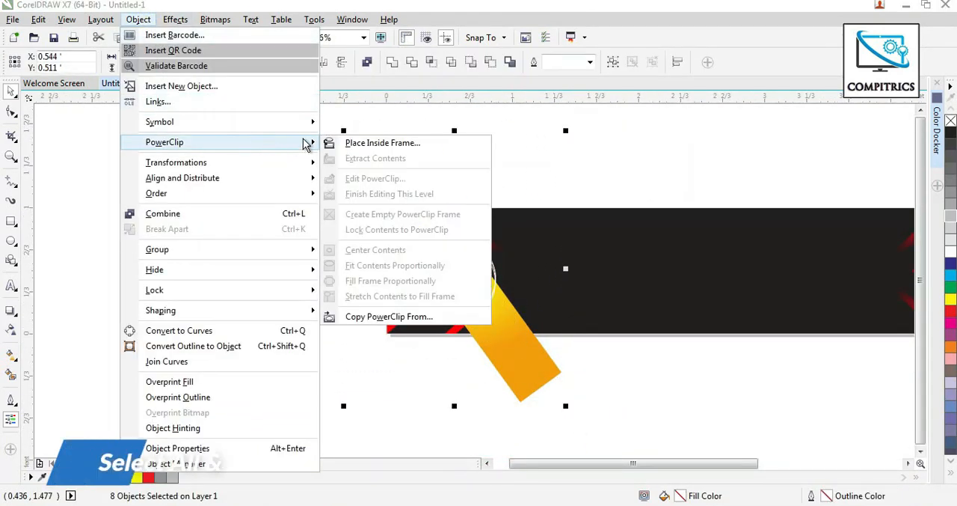
left_click(359, 144)
left_click(527, 246)
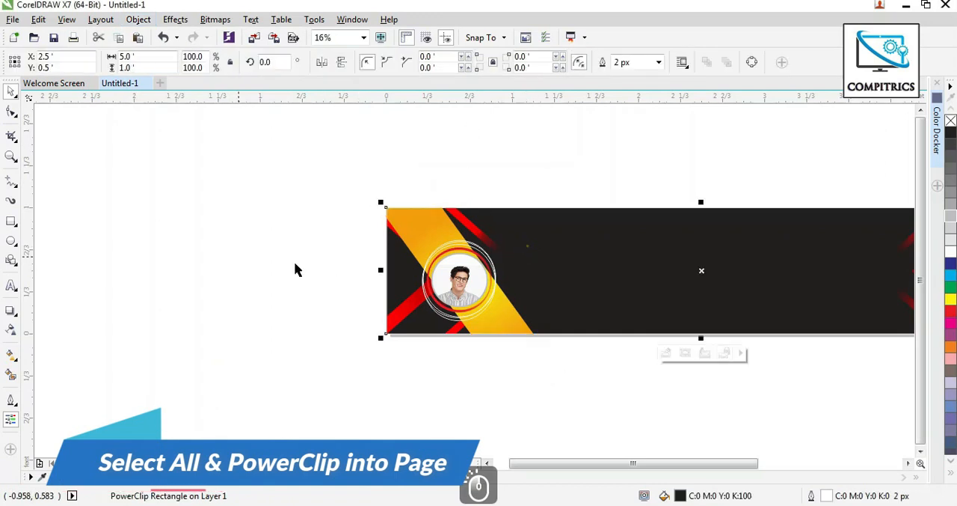
left_click(277, 220)
scroll(543, 291, "up", 1)
key("F4")
Add the artistic text "MODERN EYE CARE" above the banner and enlarge it to about 247 pt.
left_click(13, 291)
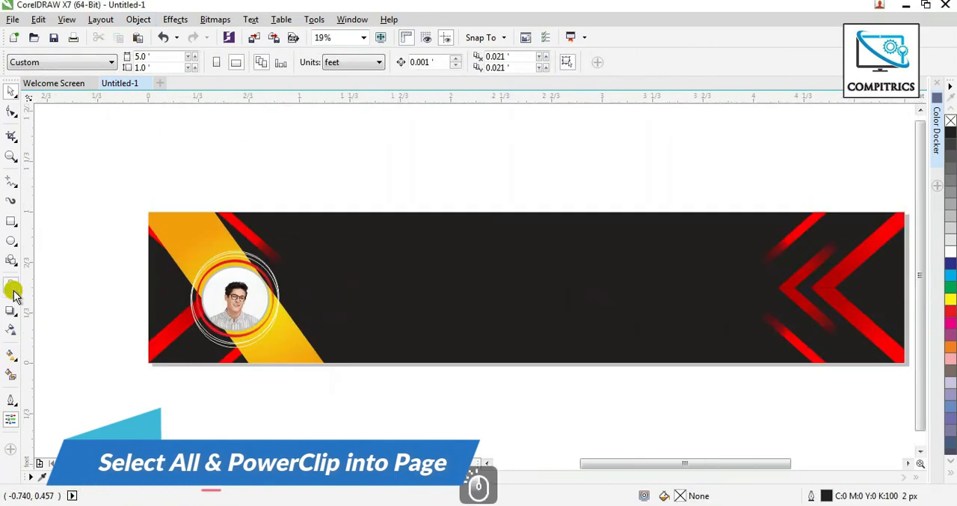
left_click(261, 185)
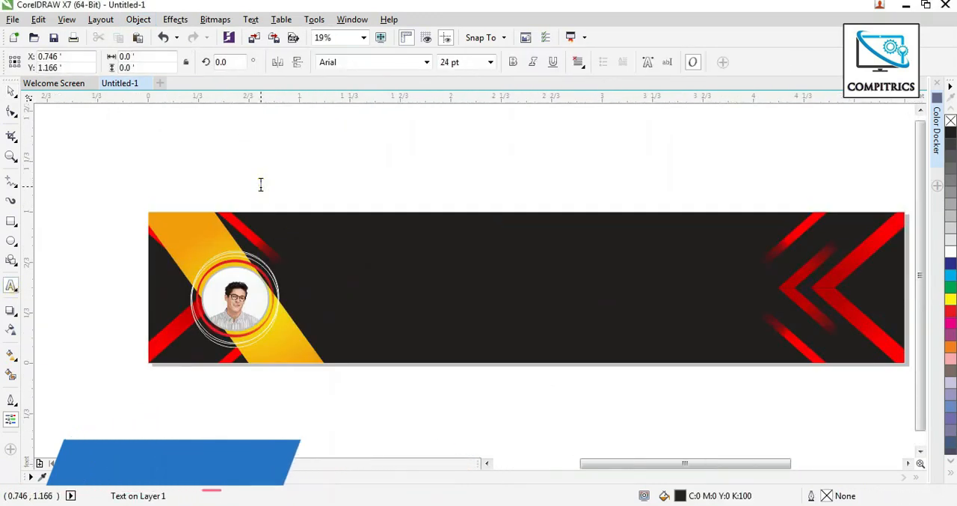
type("MODER")
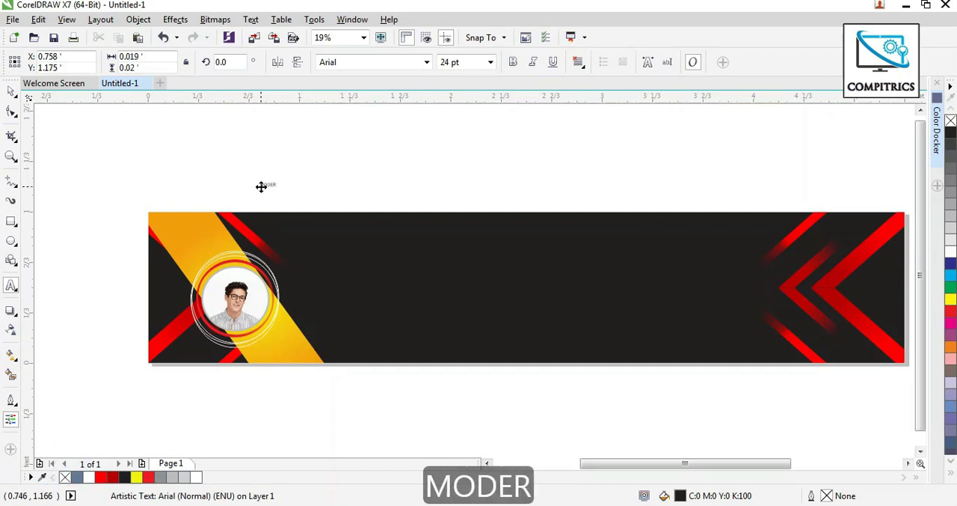
type("N EYE ")
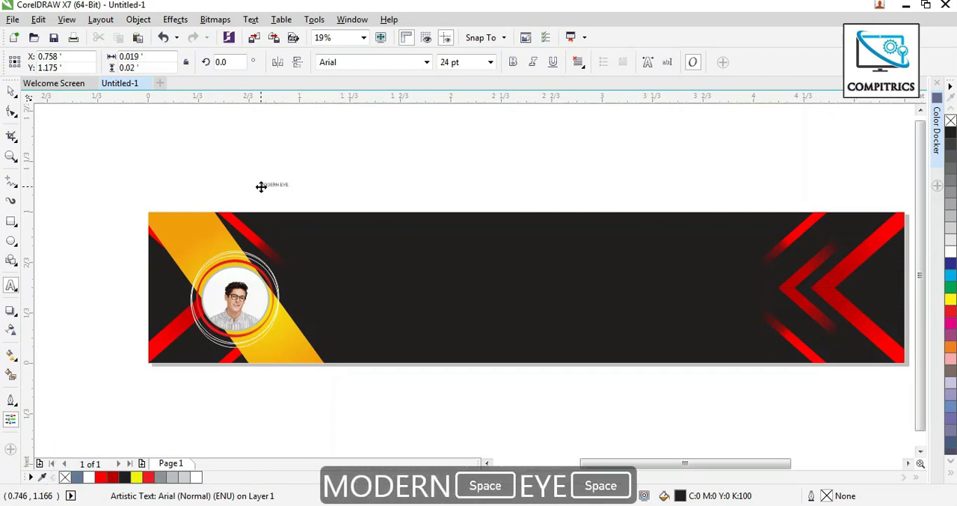
type("CARE")
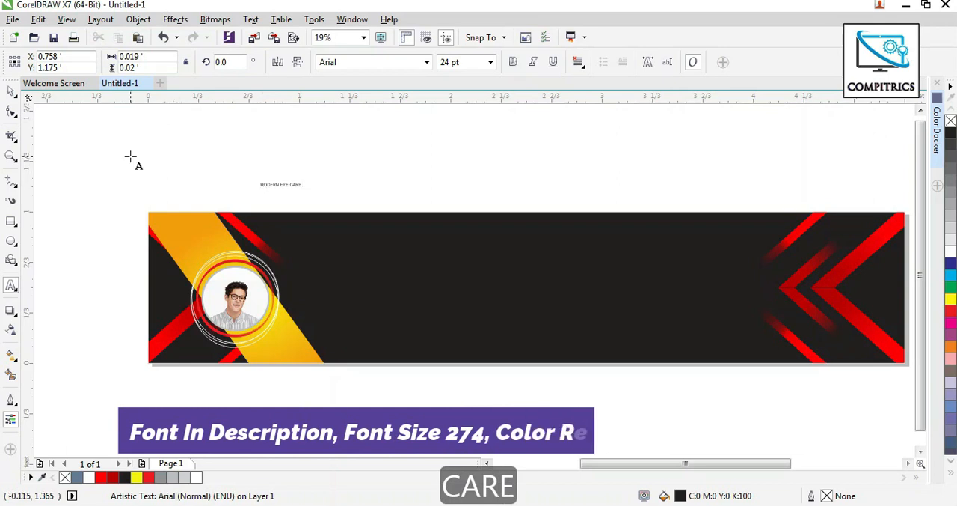
left_click(14, 92)
left_click_drag(306, 191, 665, 292)
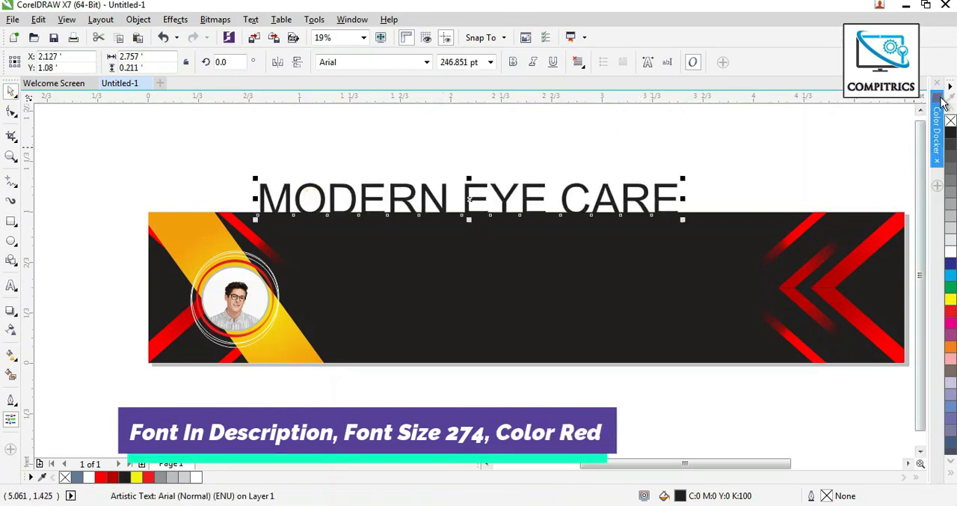
Fill the title text with red #FF0000 and centre it on the page.
left_click(939, 101)
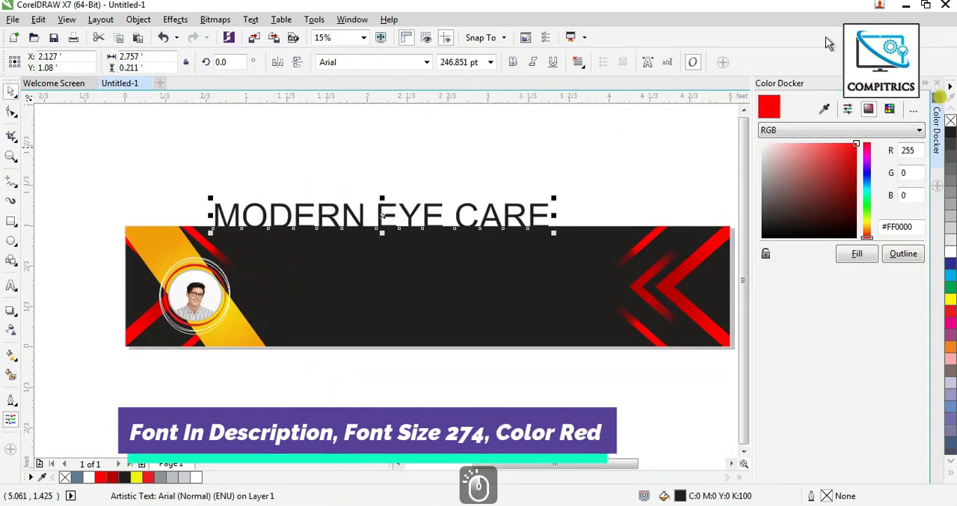
left_click(858, 146)
left_click(858, 255)
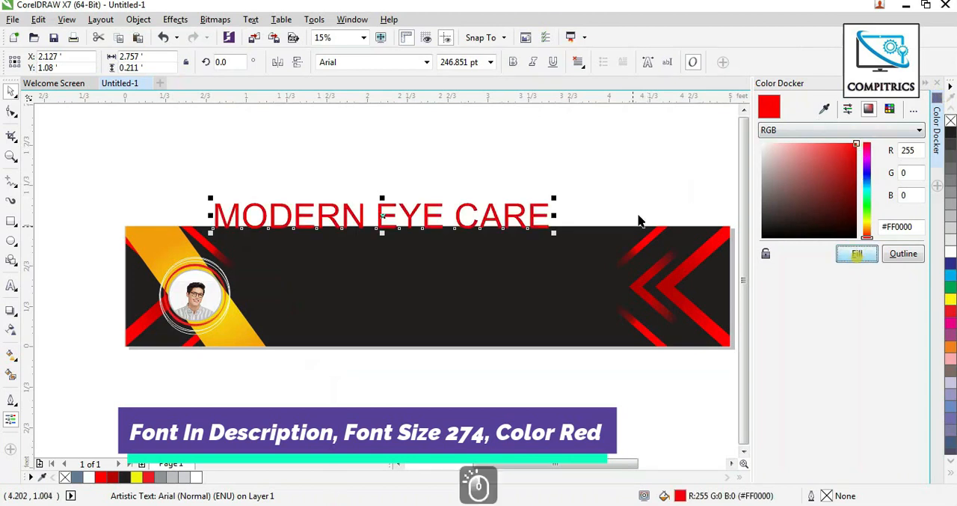
key("p")
Set the title's font to Hobo Std and enlarge the text to about 274 pt.
left_click(427, 62)
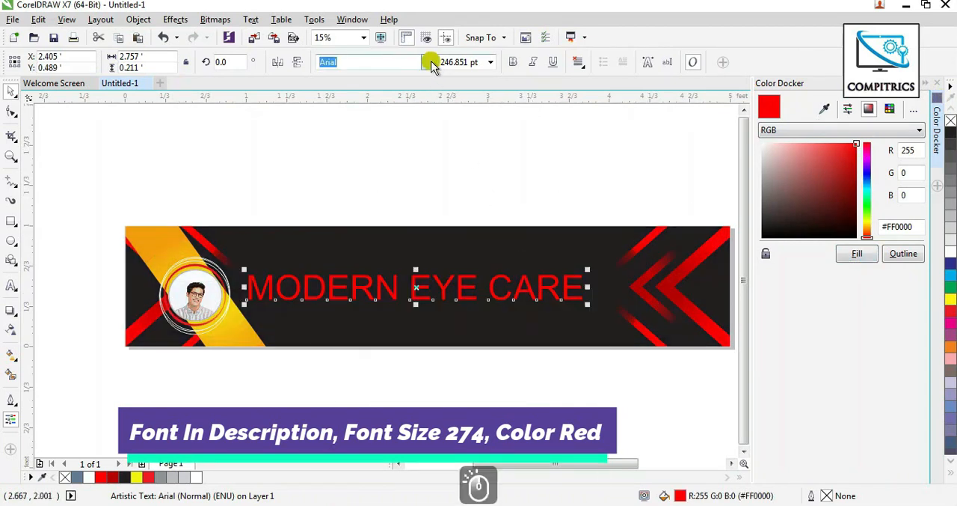
left_click(374, 100)
scroll(484, 281, "up", 2)
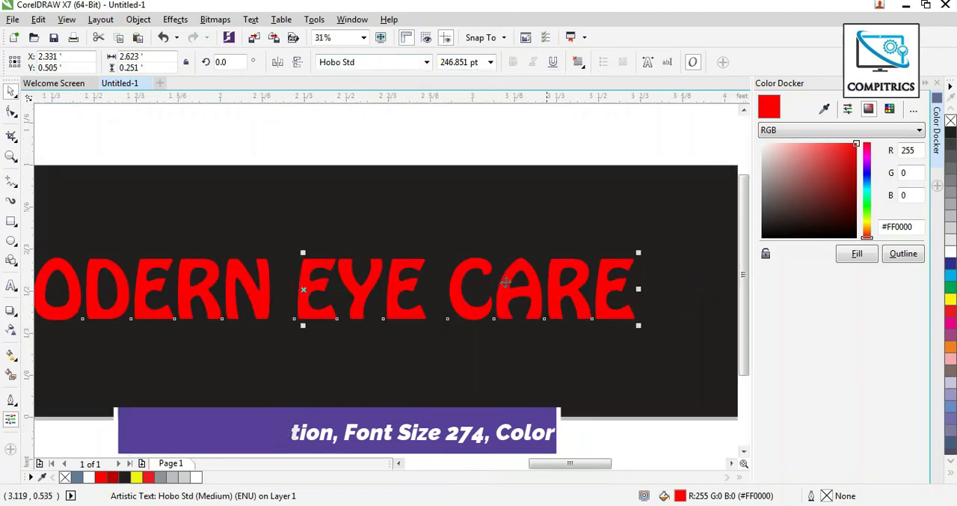
scroll(595, 293, "down", 2)
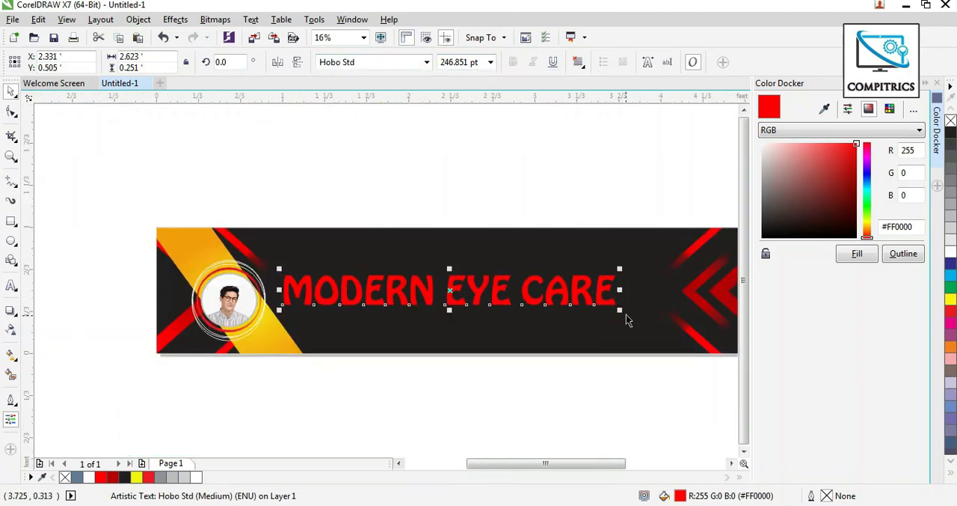
left_click_drag(620, 310, 657, 314)
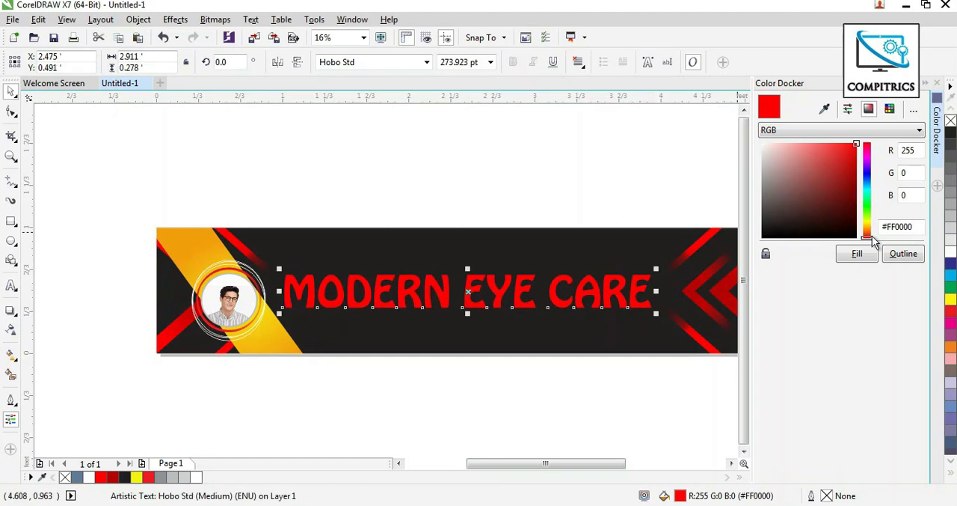
Give the title text a red #FF0000 outline 16 px wide.
left_click(901, 254)
left_click(11, 400)
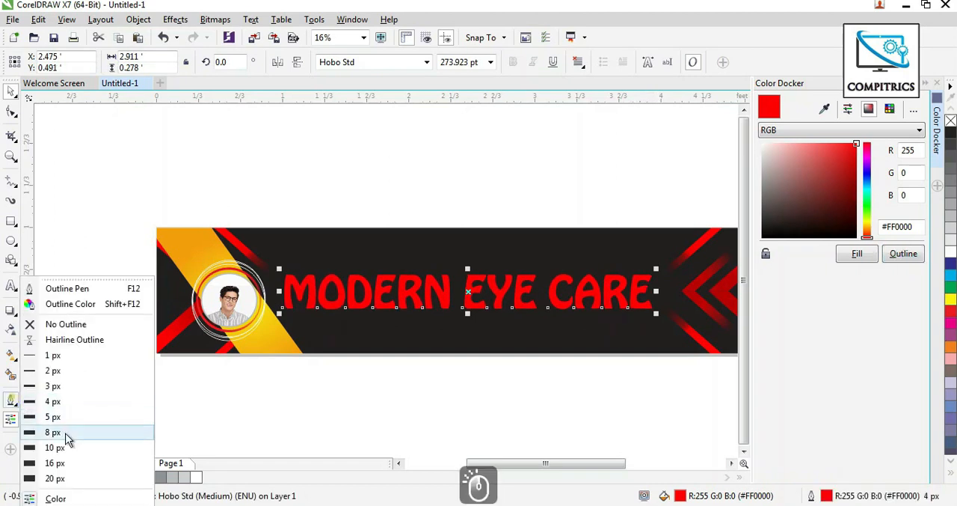
left_click(61, 462)
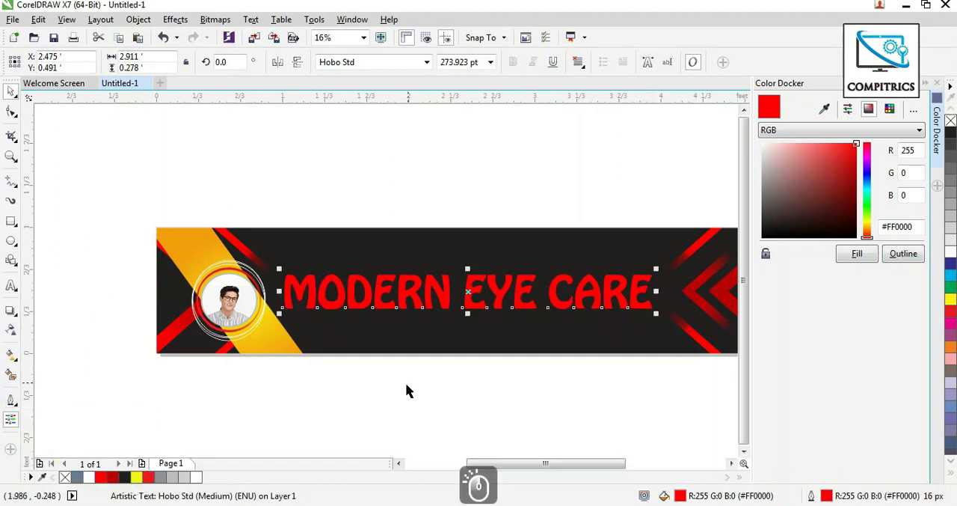
Place a duplicate of the outlined title text straight above the banner.
left_click_drag(406, 385, 399, 343)
left_click_drag(501, 244, 501, 151)
right_click(502, 151)
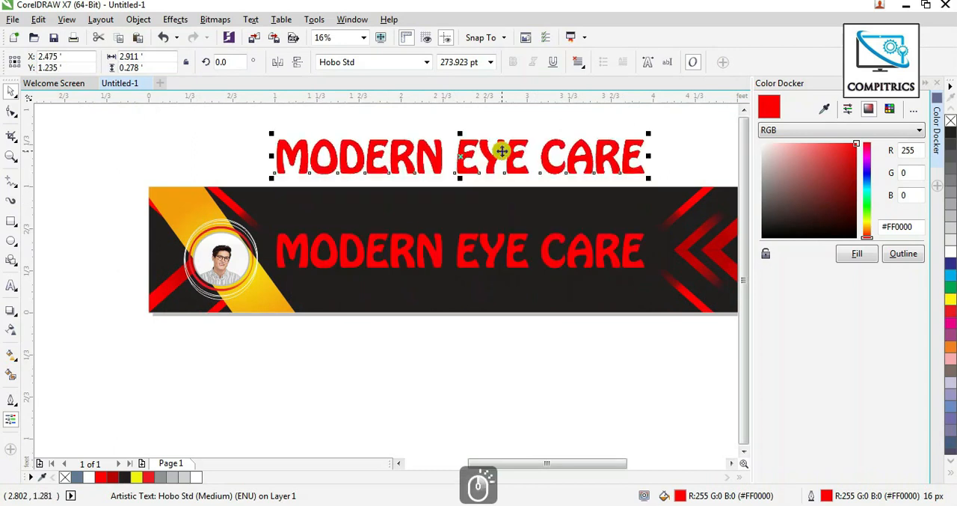
Convert the title text on the banner to a 300 dpi RGB bitmap with anti-aliasing and a transparent background.
left_click(499, 250)
key("shift+F2")
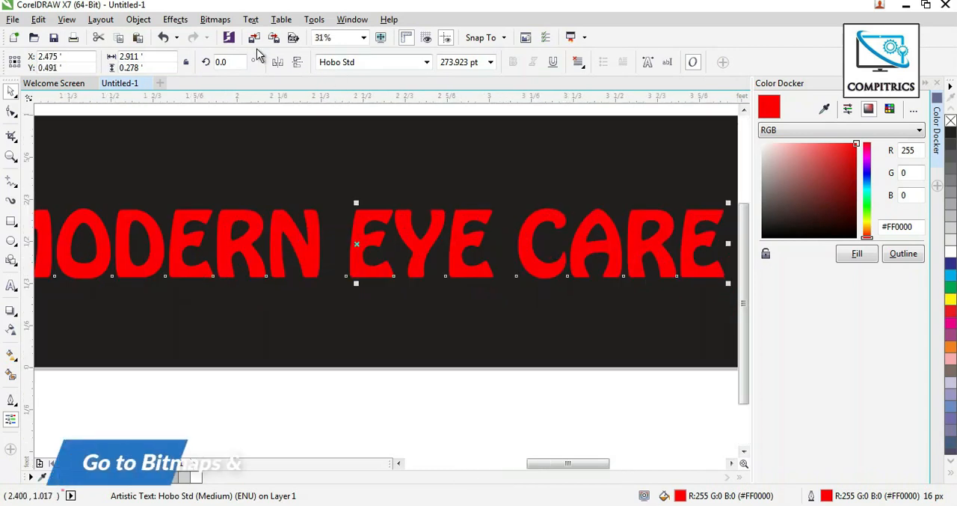
left_click(214, 20)
left_click(246, 35)
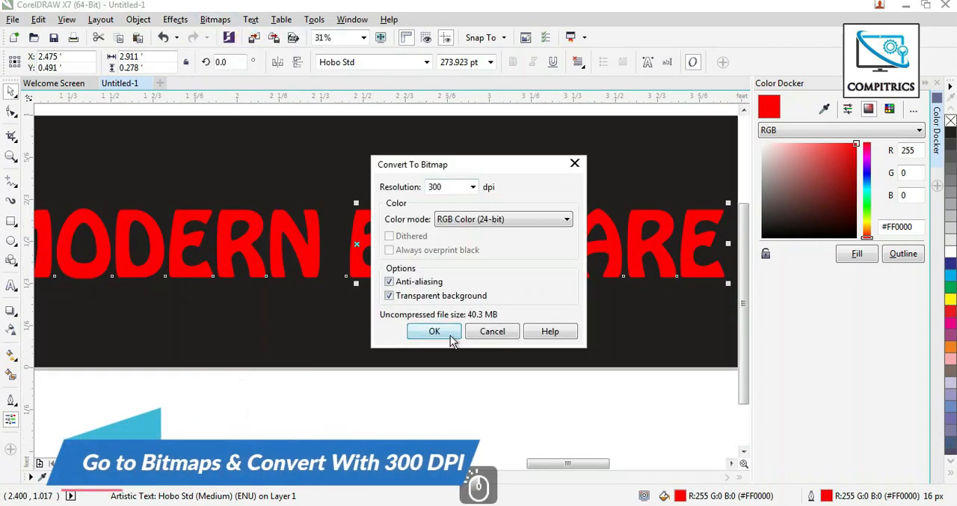
left_click(435, 332)
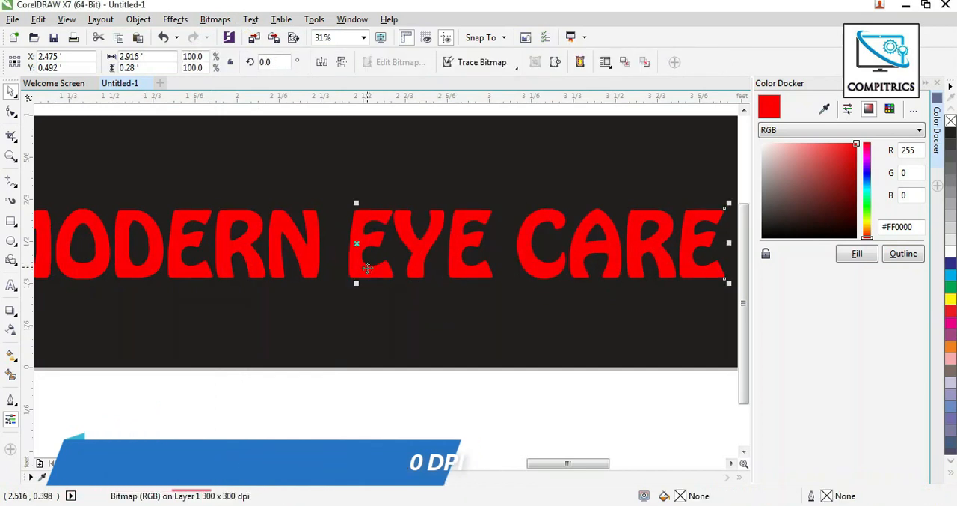
Apply the Plastic texture to the title bitmap with highlight 82, depth 3, smoothness 51, light direction 270° and white light.
left_click(215, 19)
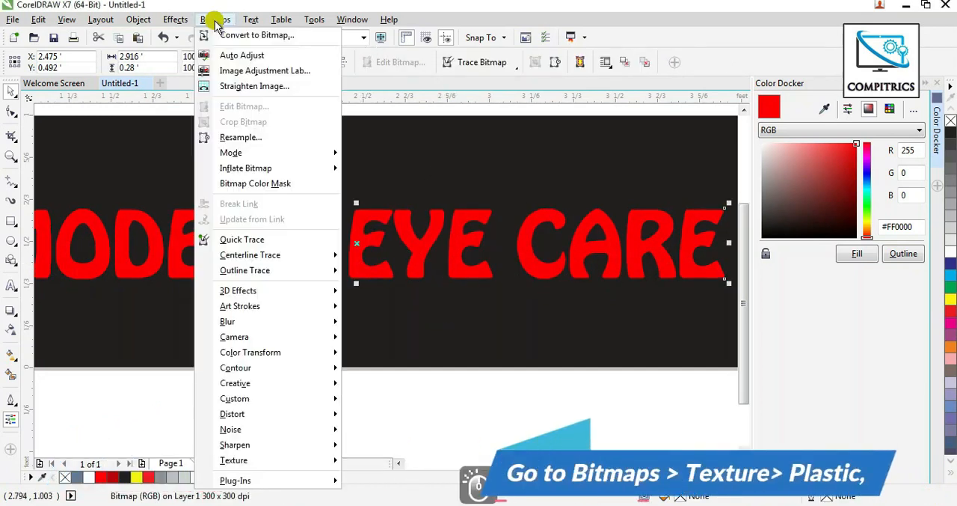
mouse_move(314, 463)
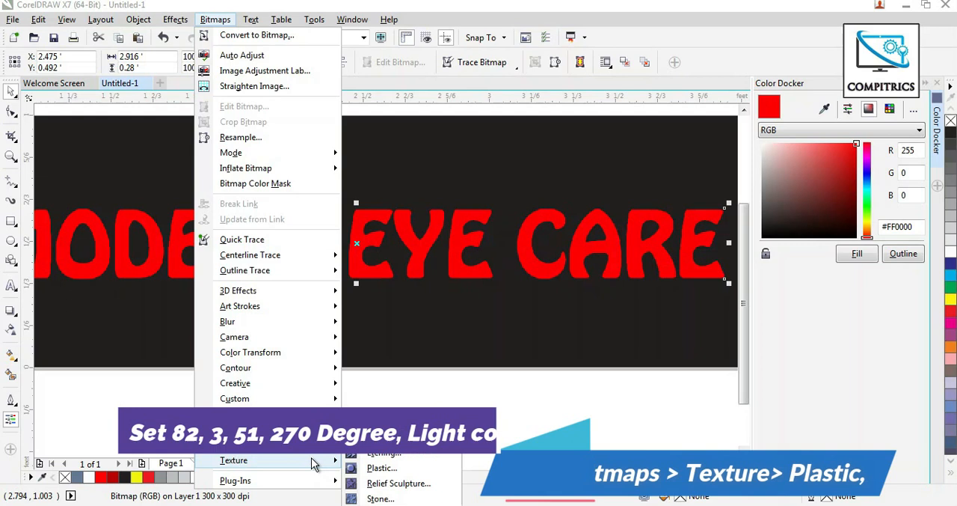
left_click(381, 468)
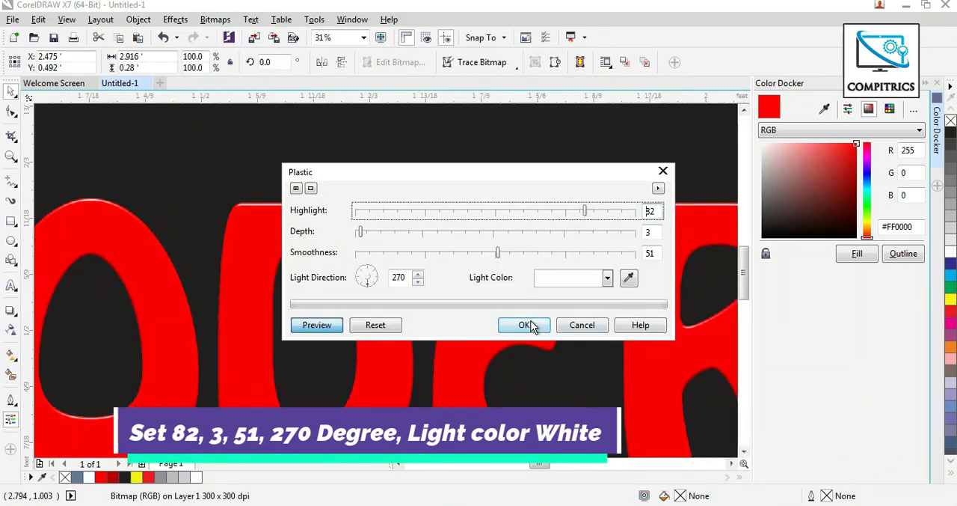
left_click(526, 325)
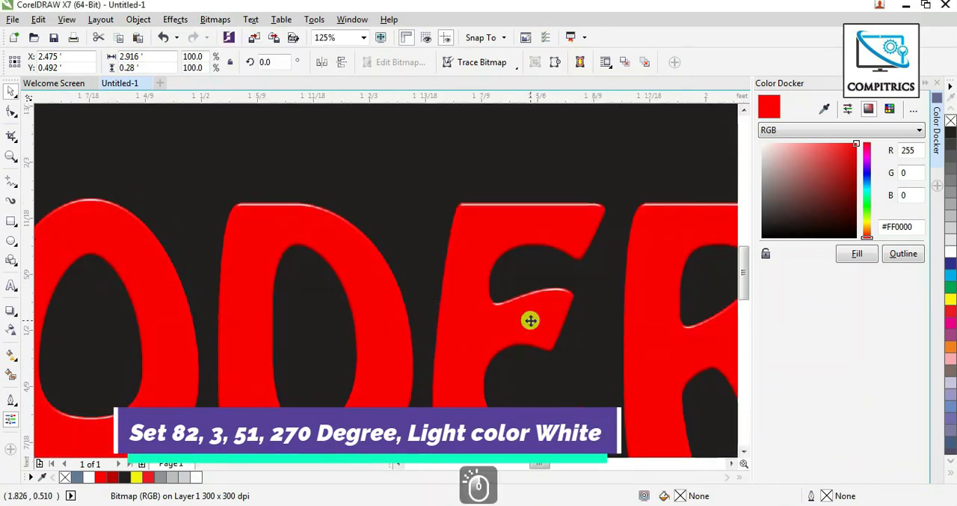
scroll(510, 304, "down", 2)
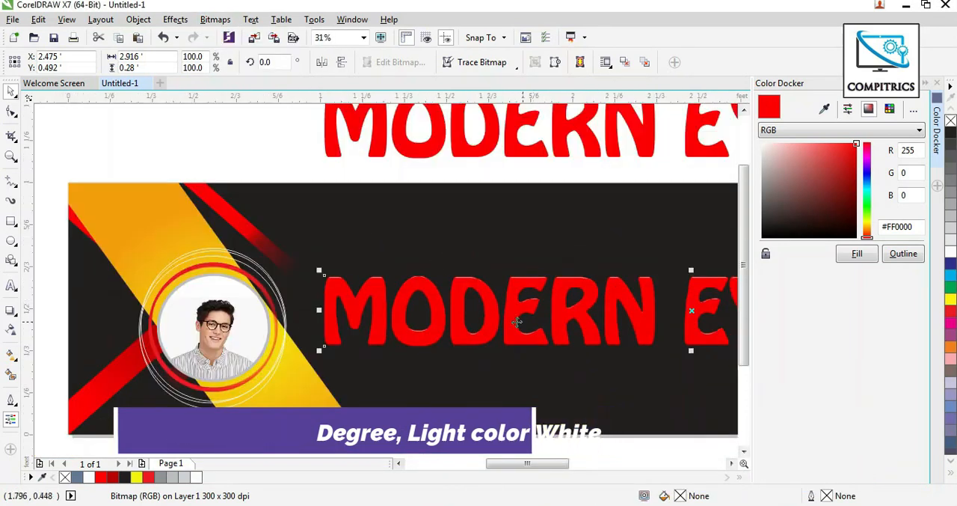
Give the title bitmap a Small Glow drop shadow in white with feathering 14.
left_click(11, 313)
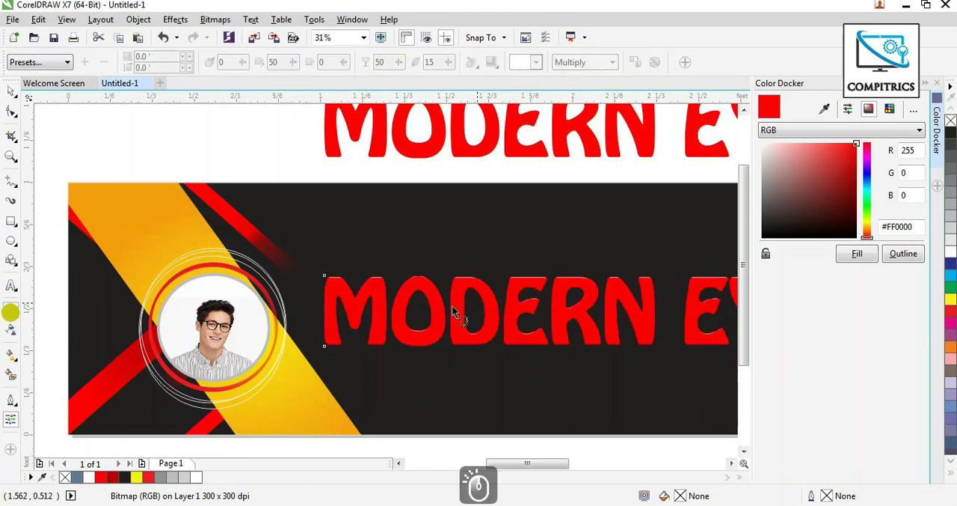
left_click(22, 62)
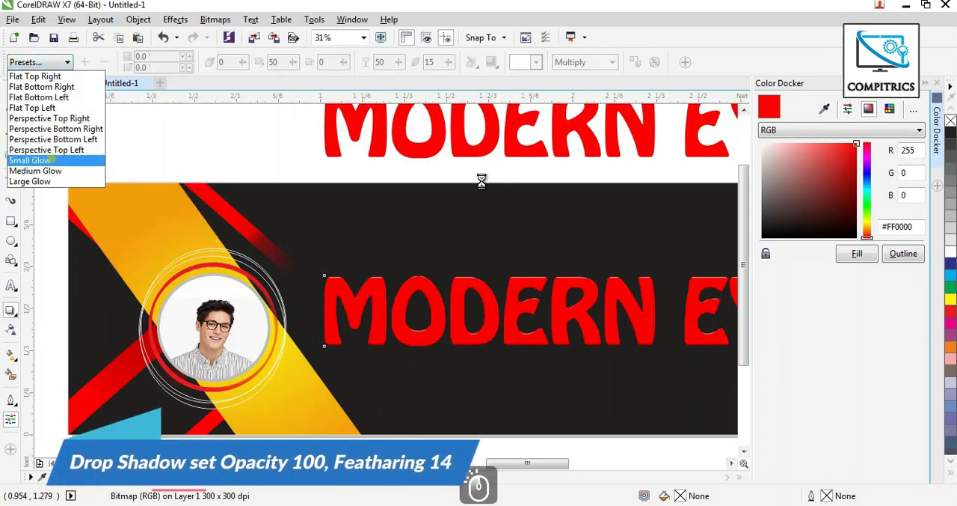
left_click(45, 160)
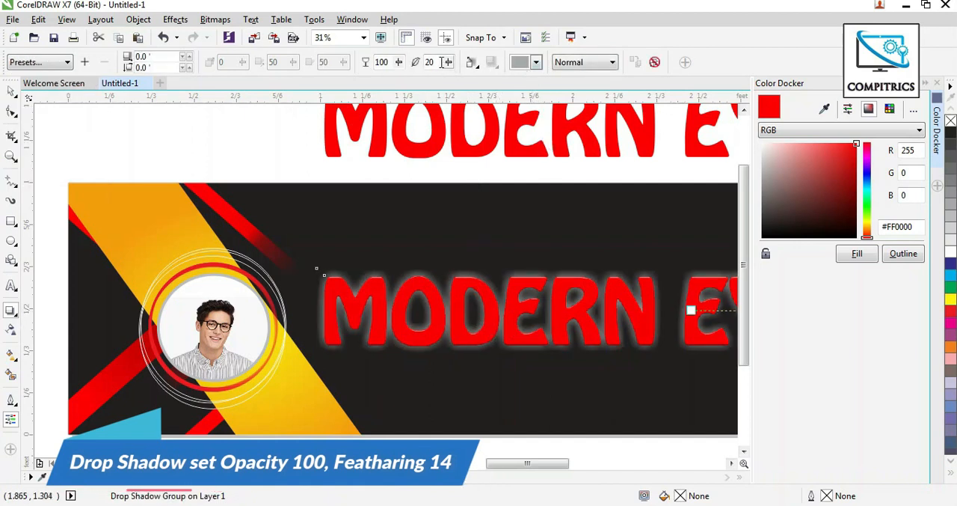
double_click(438, 62)
type("14")
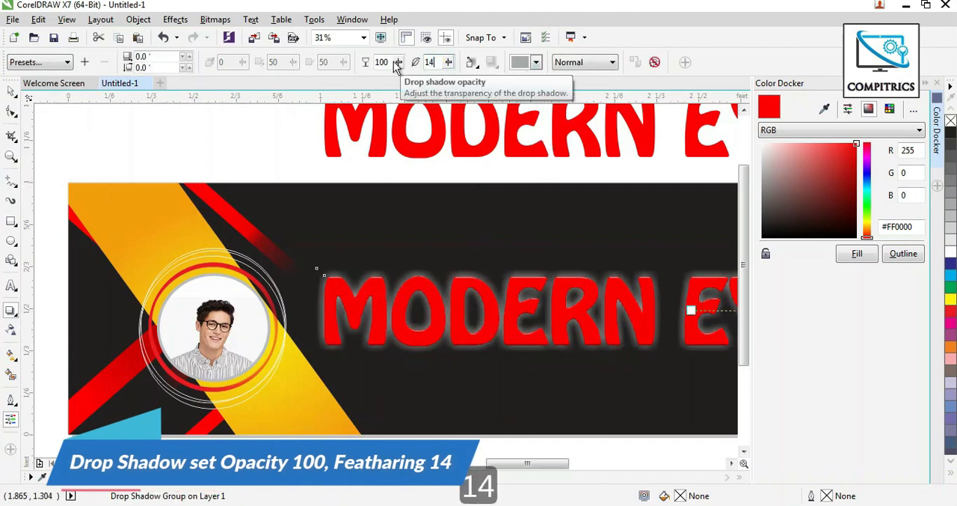
left_click(536, 62)
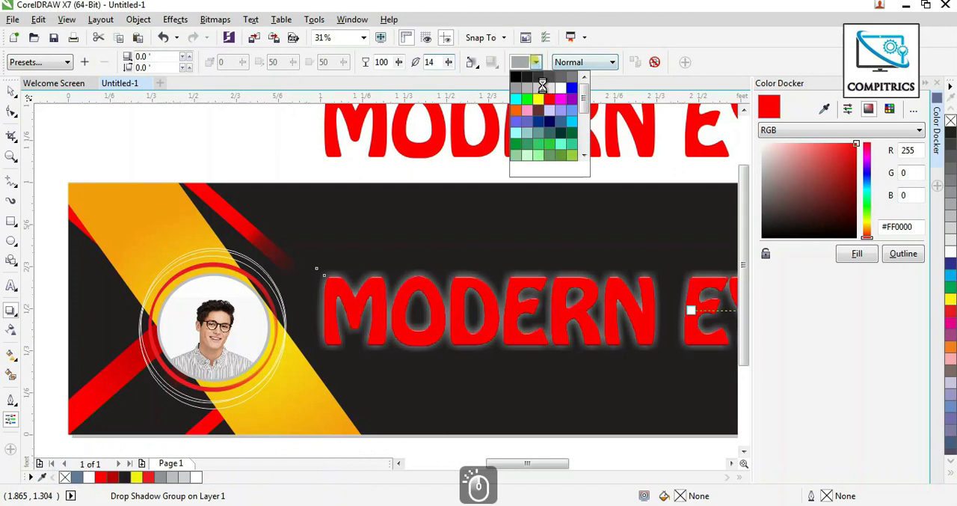
left_click(557, 87)
Place a copy of the outlined red title text from above the banner over the glowing title bitmap.
scroll(41, 178, "down", 2)
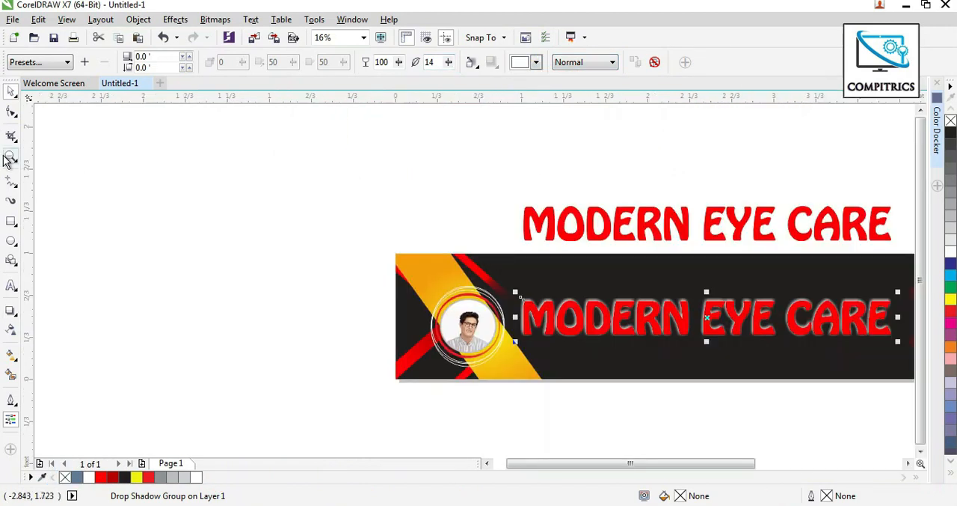
left_click(9, 158)
left_click(909, 394)
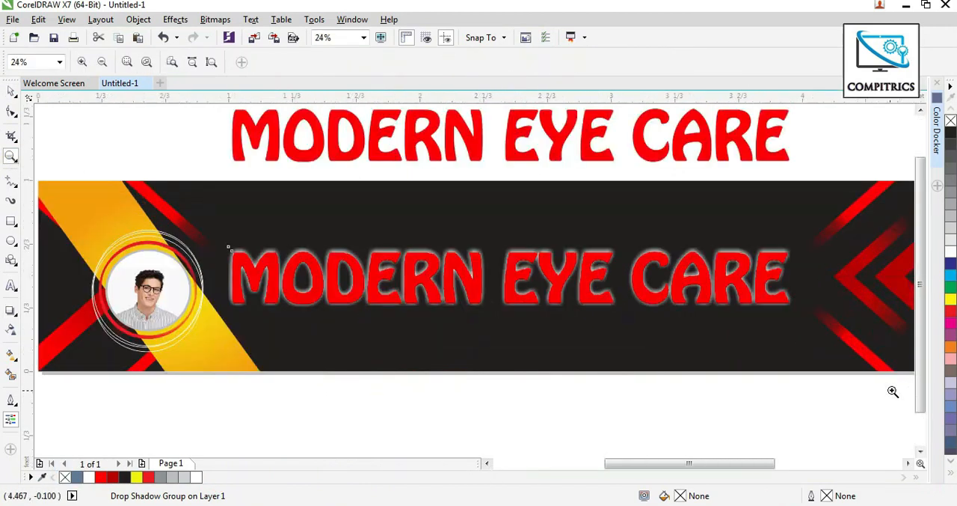
left_click(11, 91)
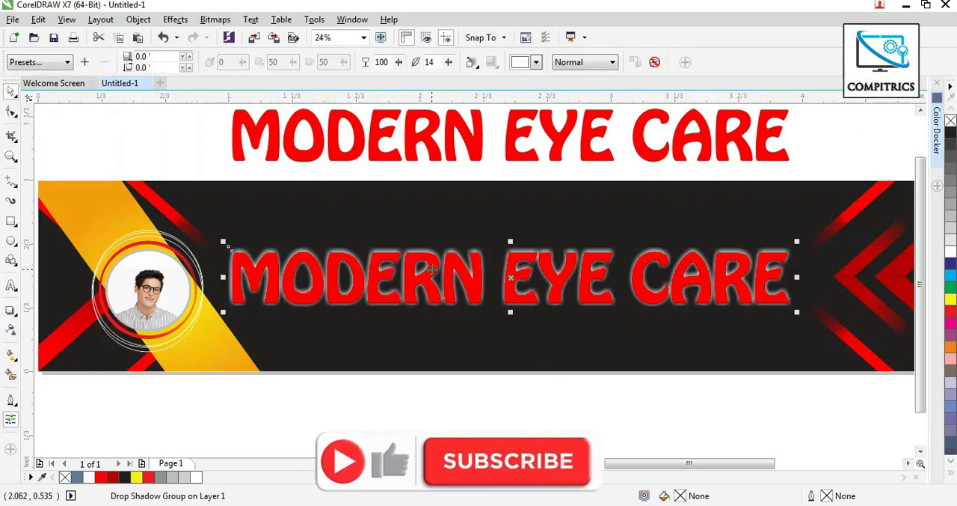
scroll(475, 276, "up", 1)
scroll(492, 246, "down", 1)
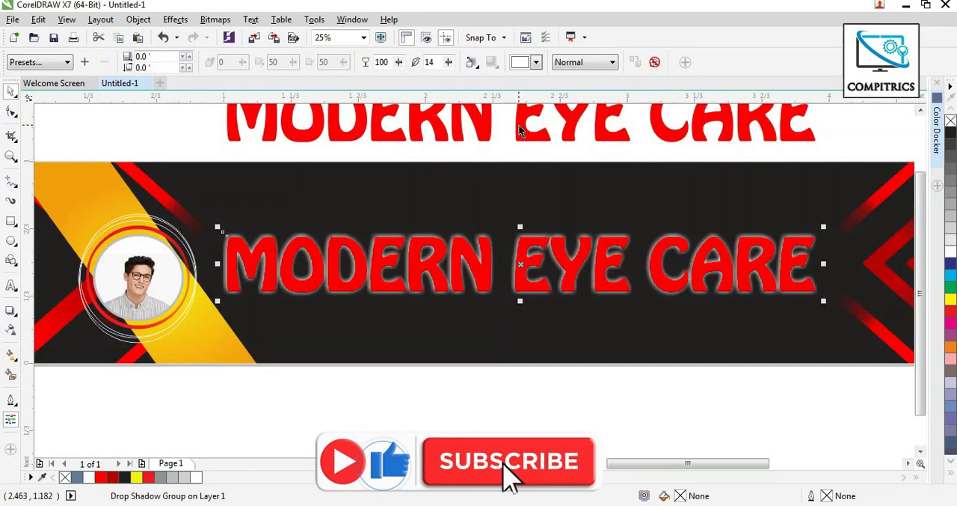
left_click_drag(521, 124, 521, 276)
right_click(522, 276)
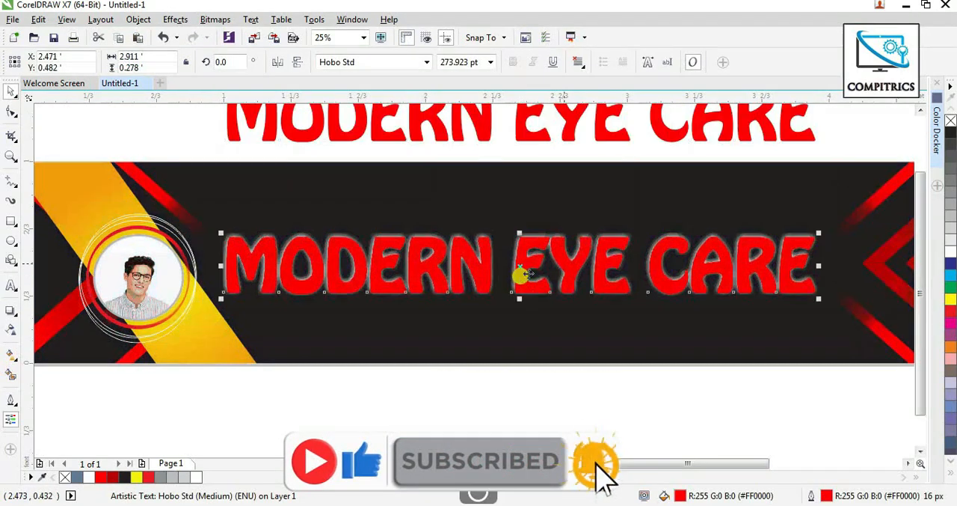
scroll(789, 229, "up", 2)
scroll(679, 222, "down", 2)
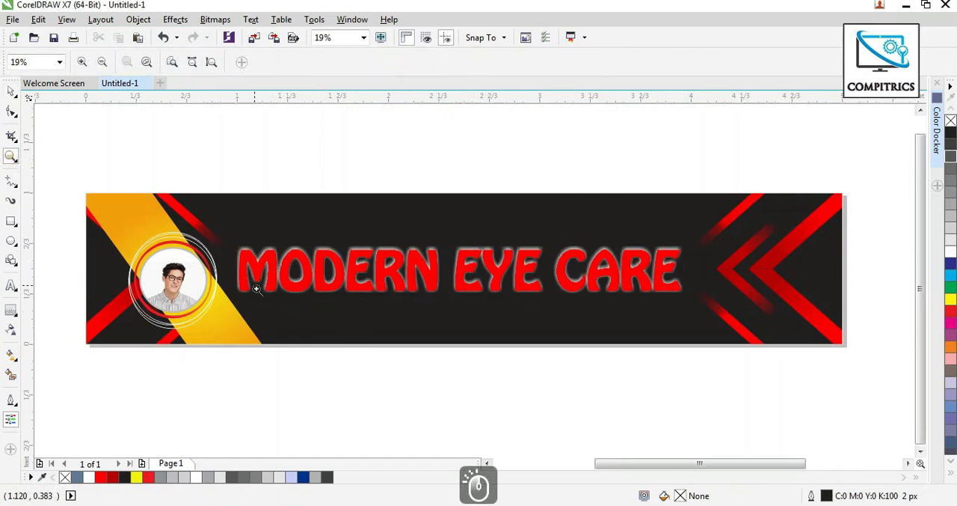
Draw a wide rectangle about 2.22 × 0.13 ft below the title and set its outline width to 30 px.
left_click_drag(240, 282, 726, 376)
left_click(11, 221)
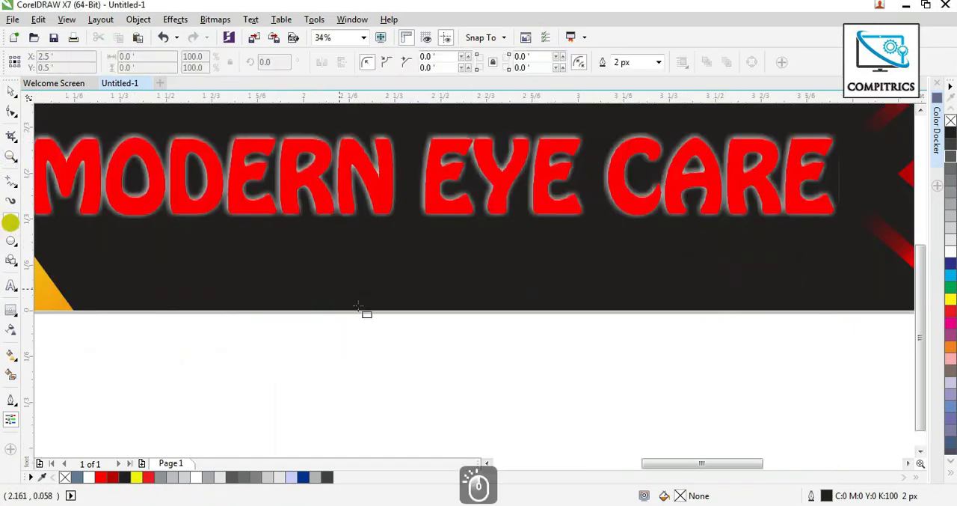
left_click_drag(175, 246, 785, 293)
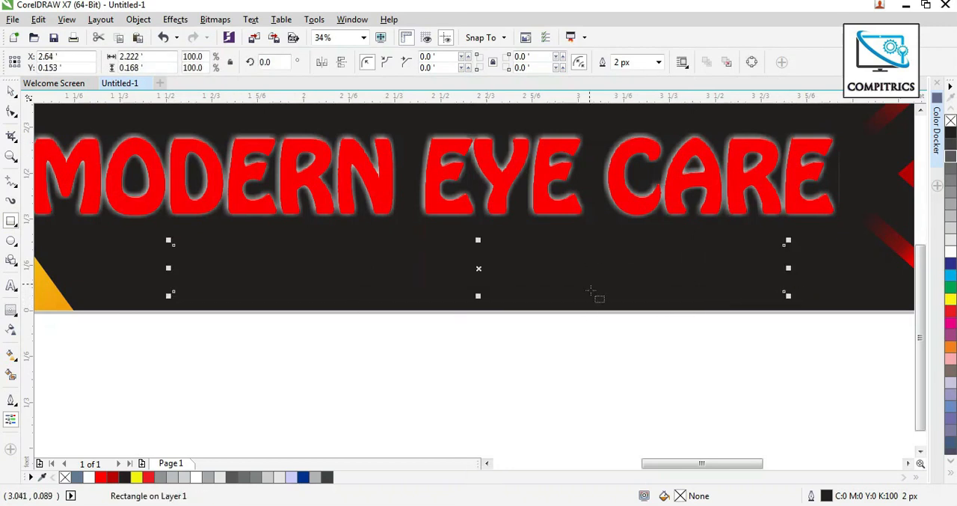
left_click(633, 62)
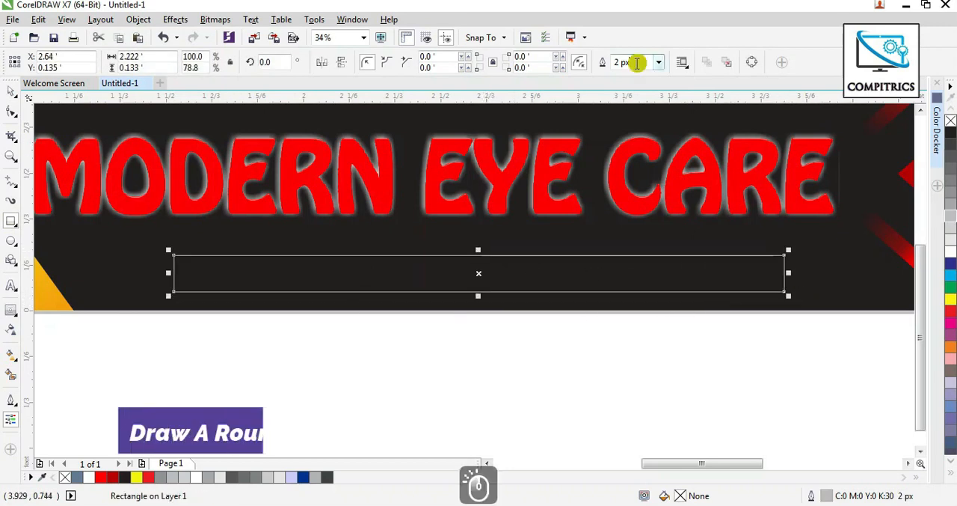
type("30")
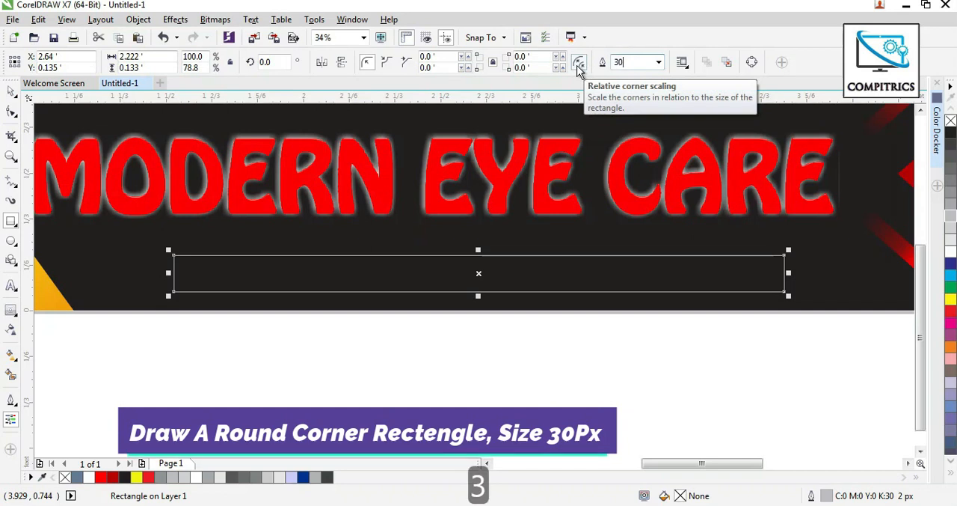
key("Return")
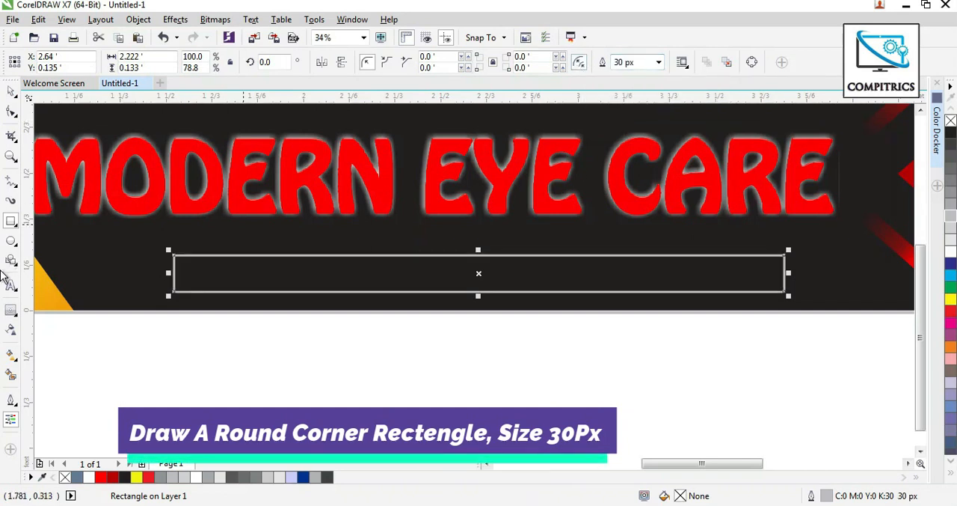
Round the rectangle's corners to 0.3 ft and colour it with a 70% black fill and a white outline.
left_click(469, 58)
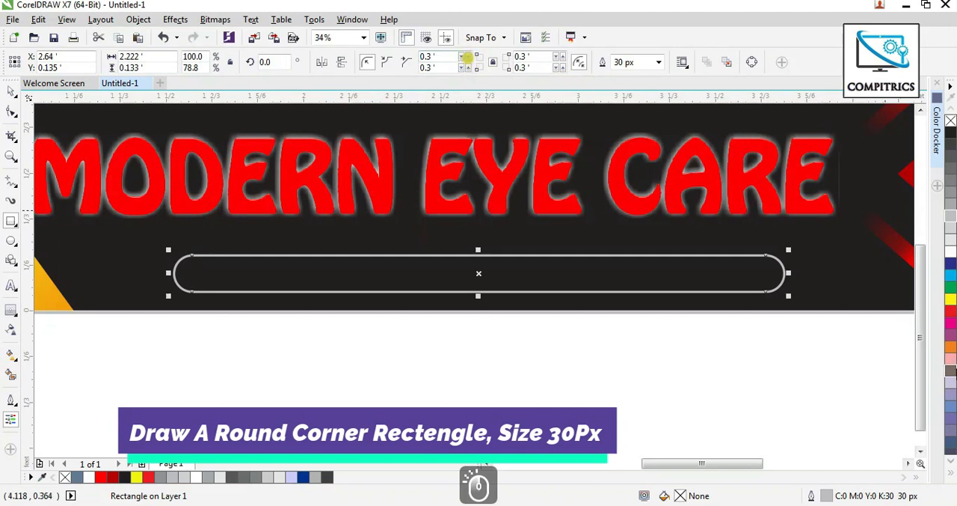
left_click(951, 166)
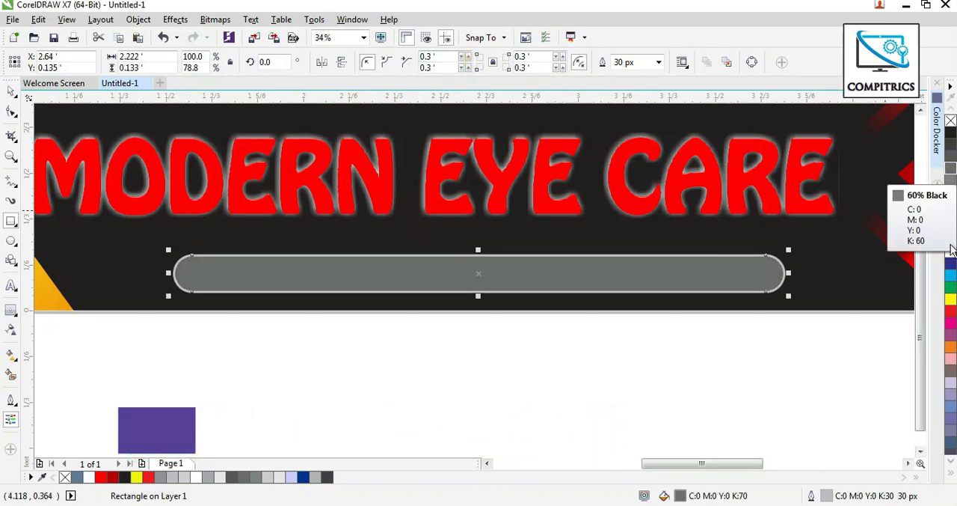
right_click(951, 253)
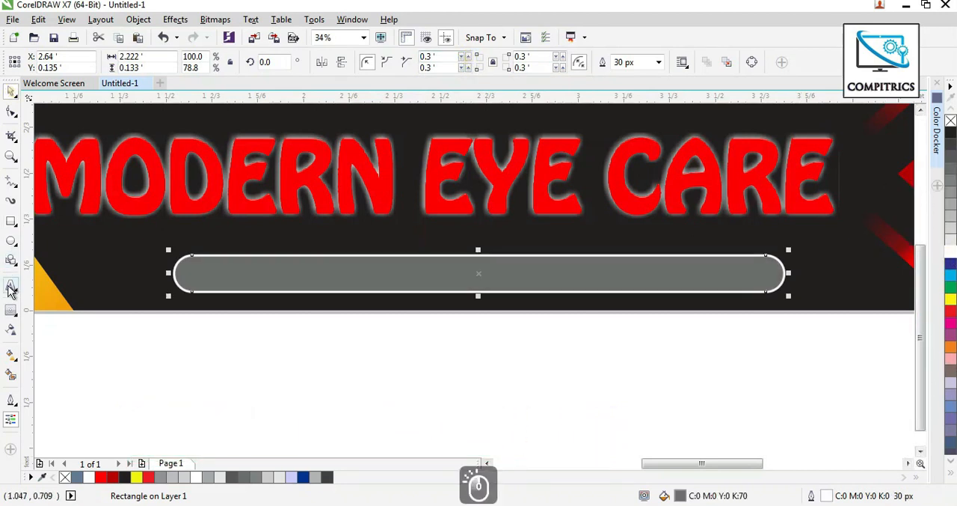
Add the business address as text below the banner, enlarged to about 94 pt in the Century751 SeBd BT font.
left_click(11, 285)
left_click(277, 348)
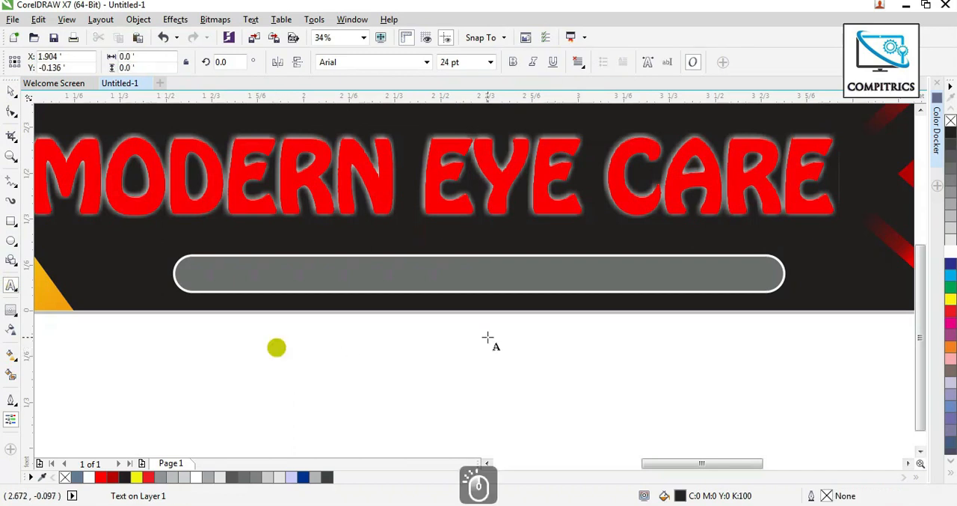
type("Illambazar, Koyra Road, Birbhum")
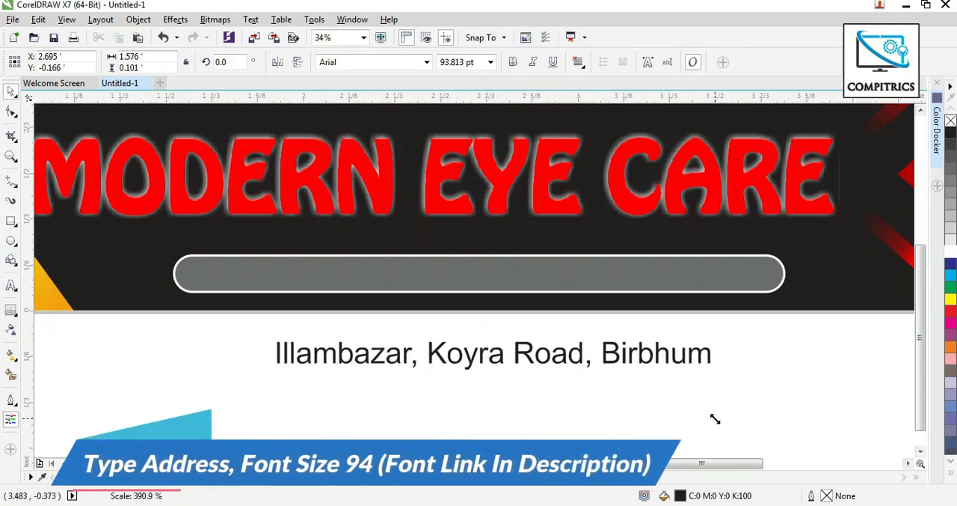
left_click(427, 62)
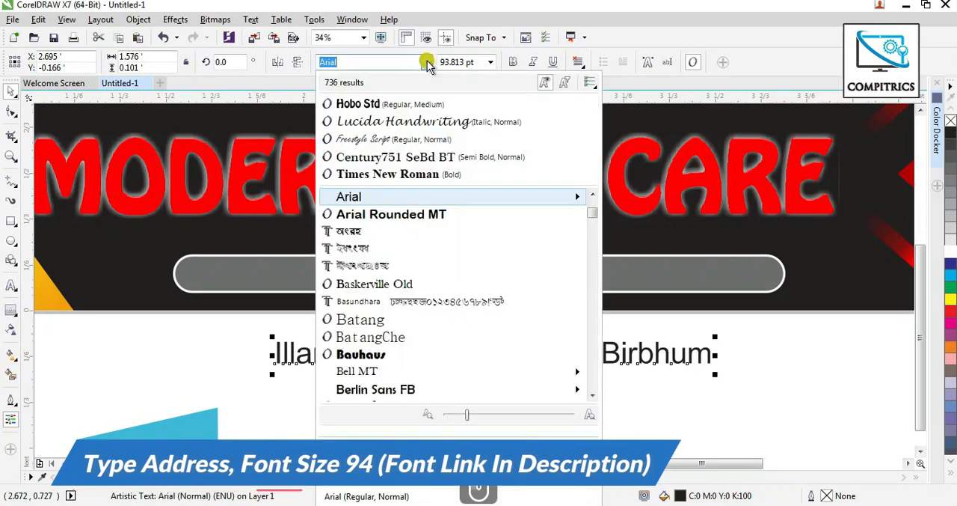
left_click(404, 159)
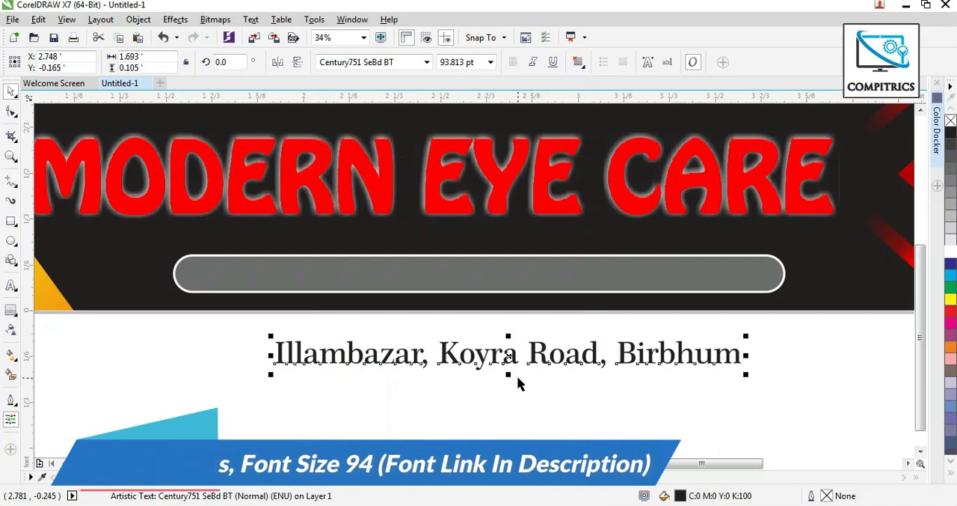
Centre the address text horizontally and vertically on the rounded bar below the title.
left_click(520, 277, "shift")
key("c")
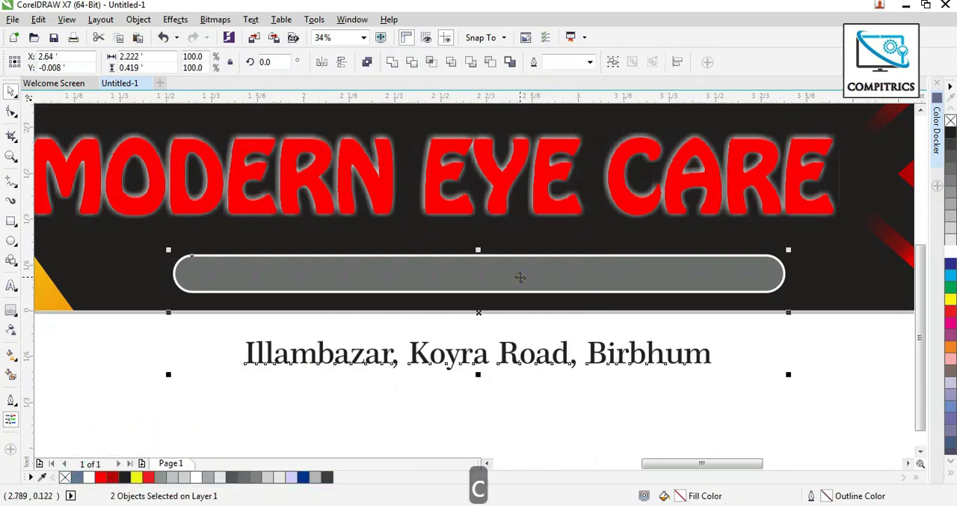
key("e")
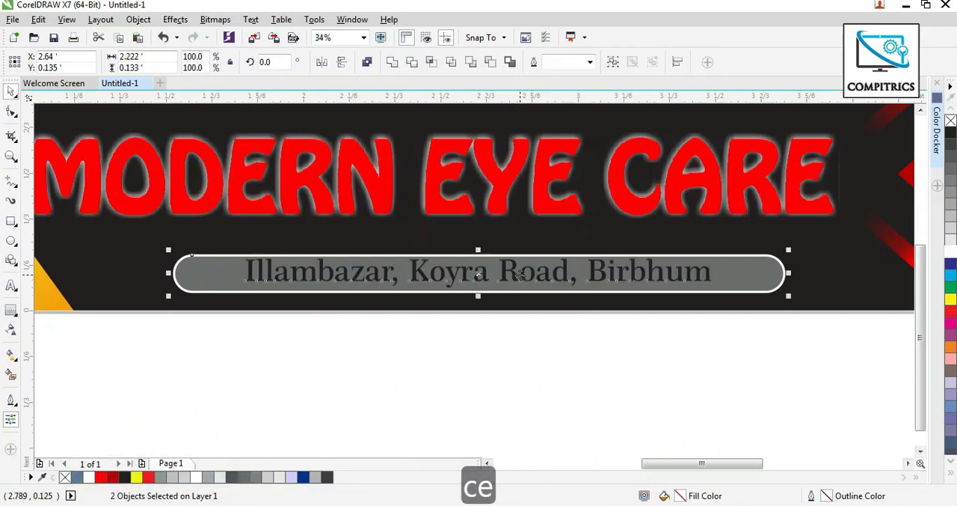
left_click(557, 355)
Change the fill of the rounded bar behind the address to 20% black.
left_click(566, 272)
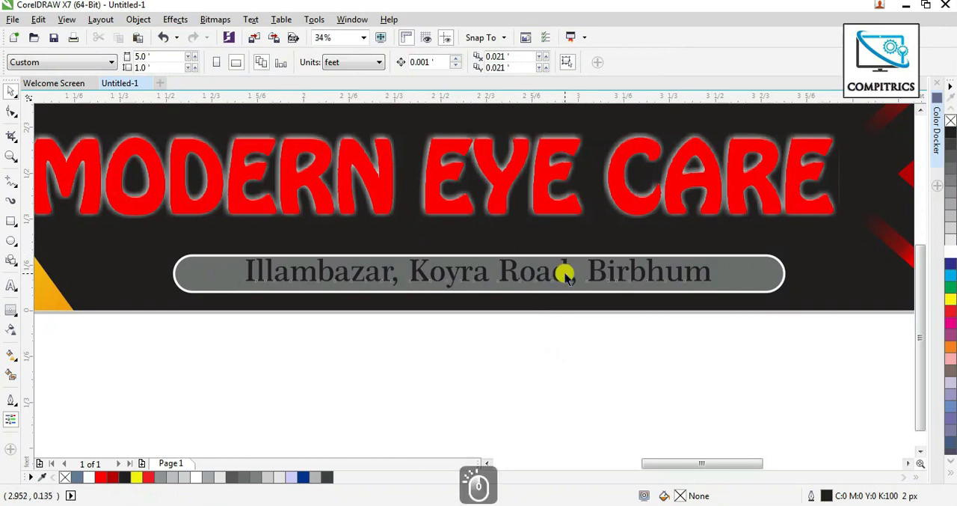
scroll(673, 315, "up", 2)
left_click(949, 240)
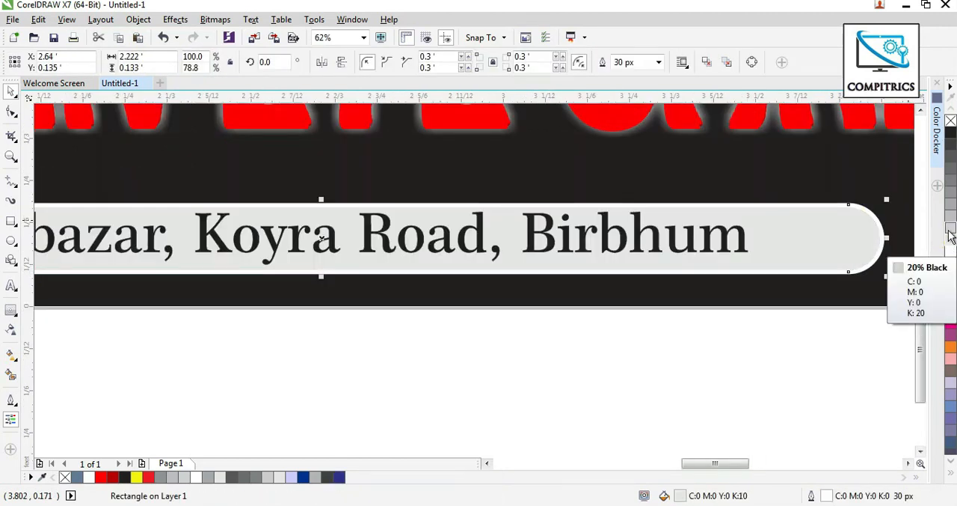
left_click(950, 234)
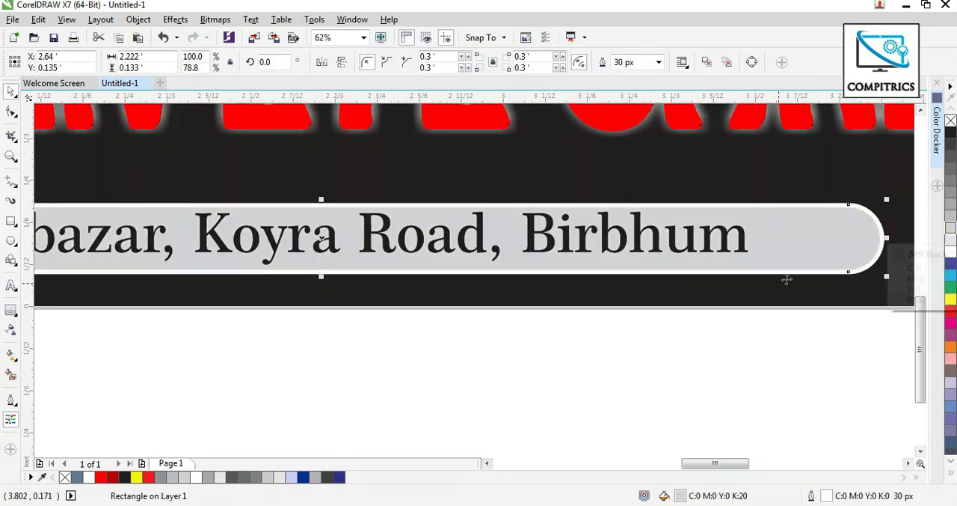
Add the tagline “Seeing the world with clarity, One eye at a time.” as text above the banner, about 65 pt in Arial.
scroll(630, 328, "down", 1)
left_click(430, 240)
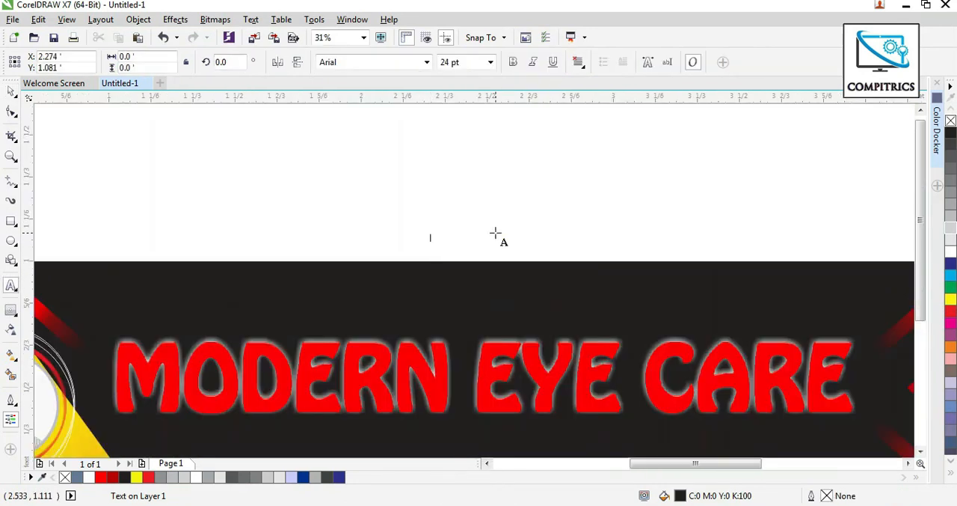
type("Seein")
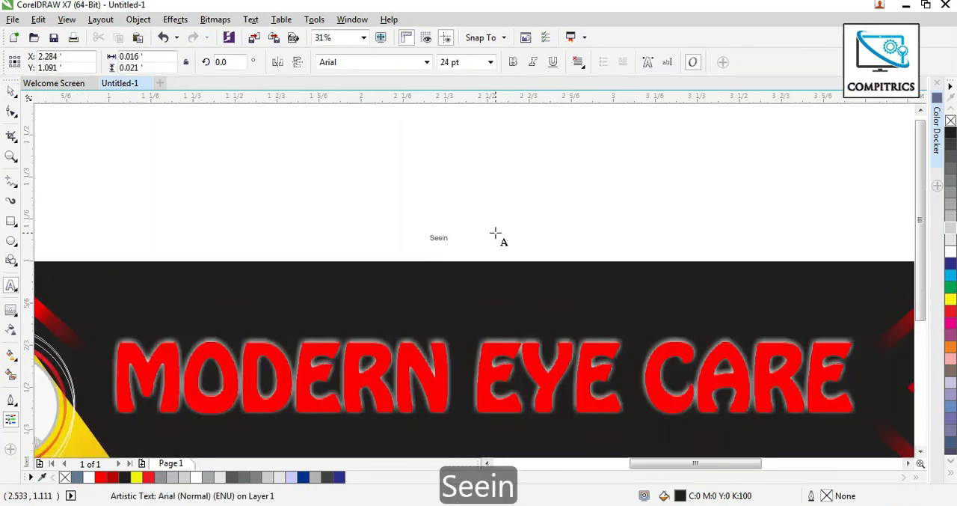
type("g")
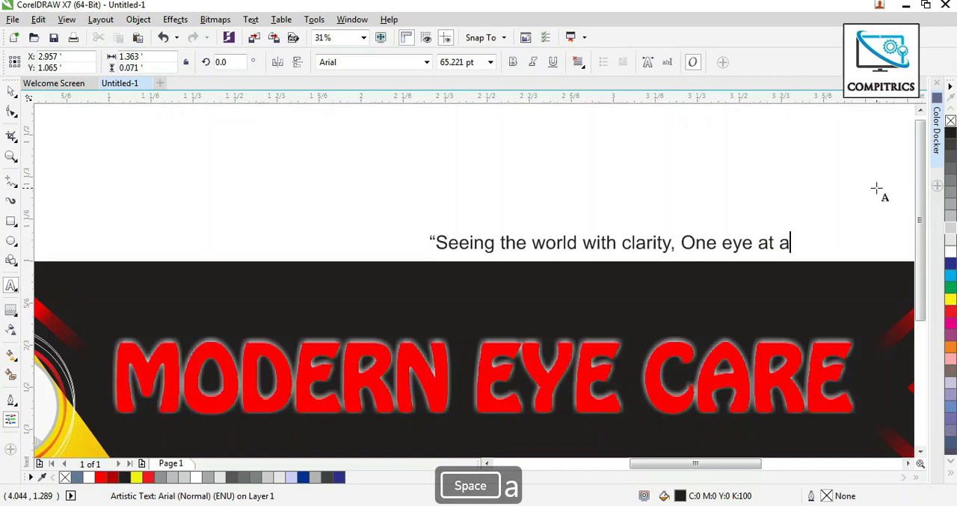
type("ti")
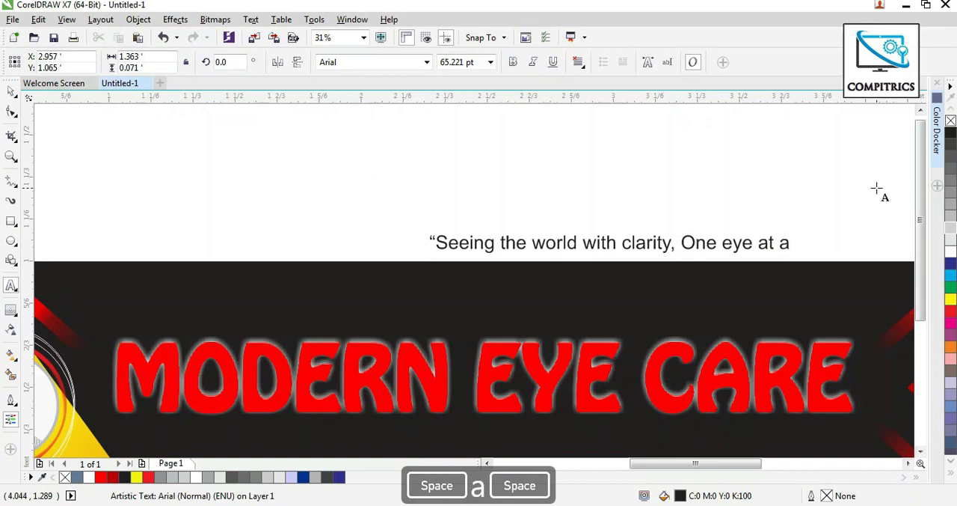
type("me")
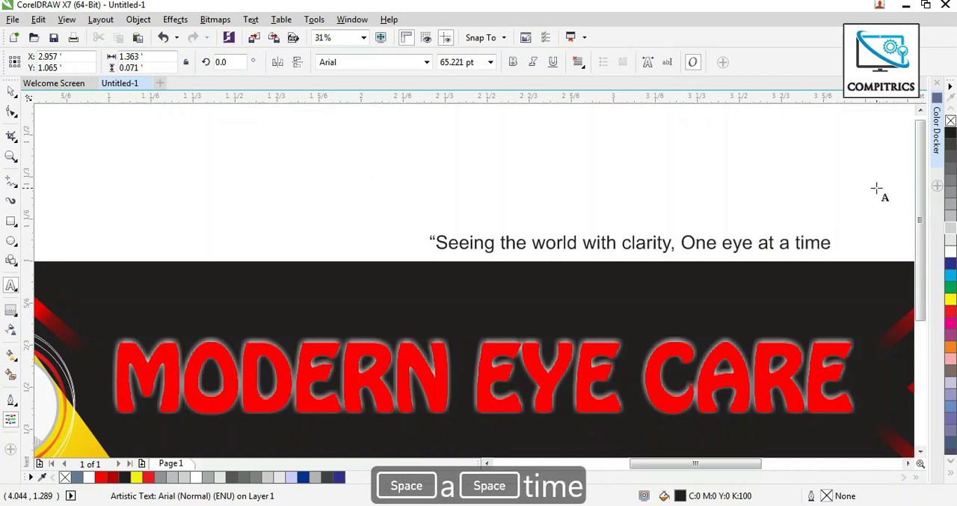
type(".”")
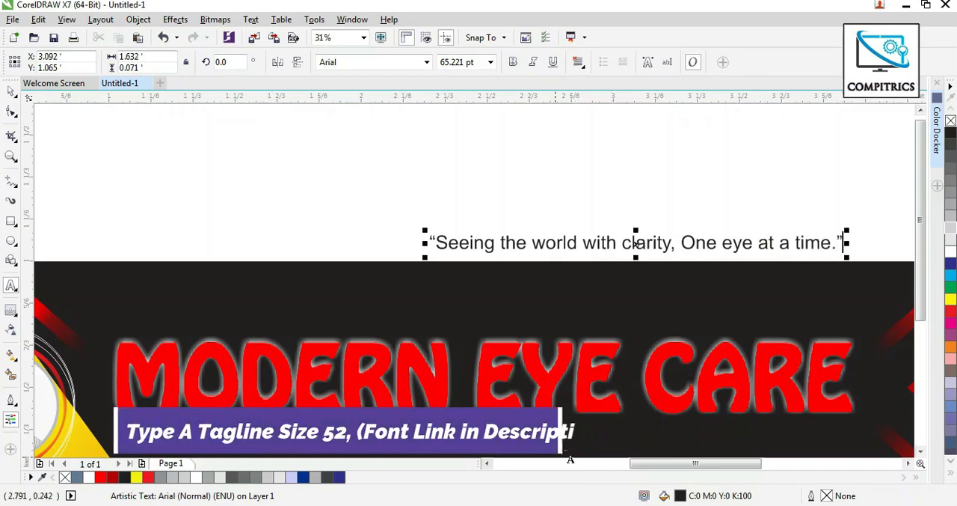
Place the tagline between the title and the address bar, and style it in white with a handwriting-style font.
left_click(10, 90)
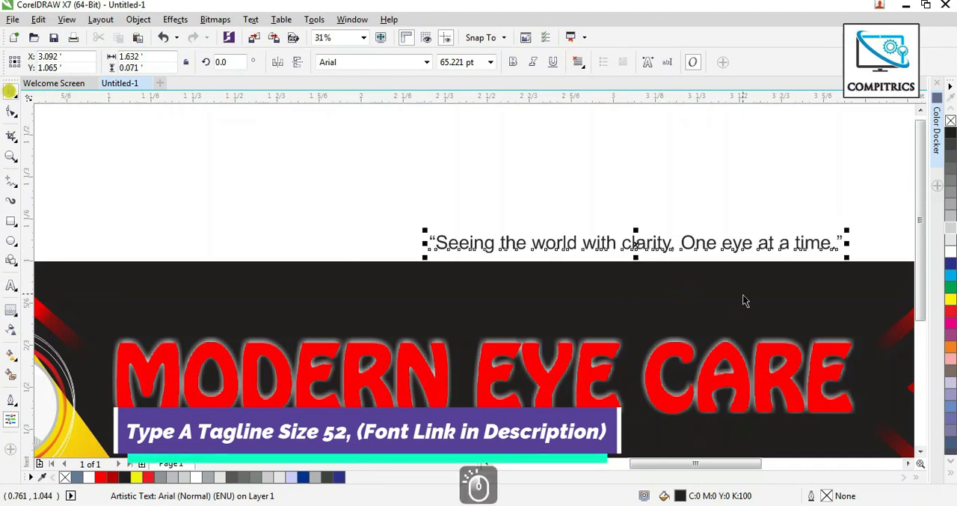
key("Escape")
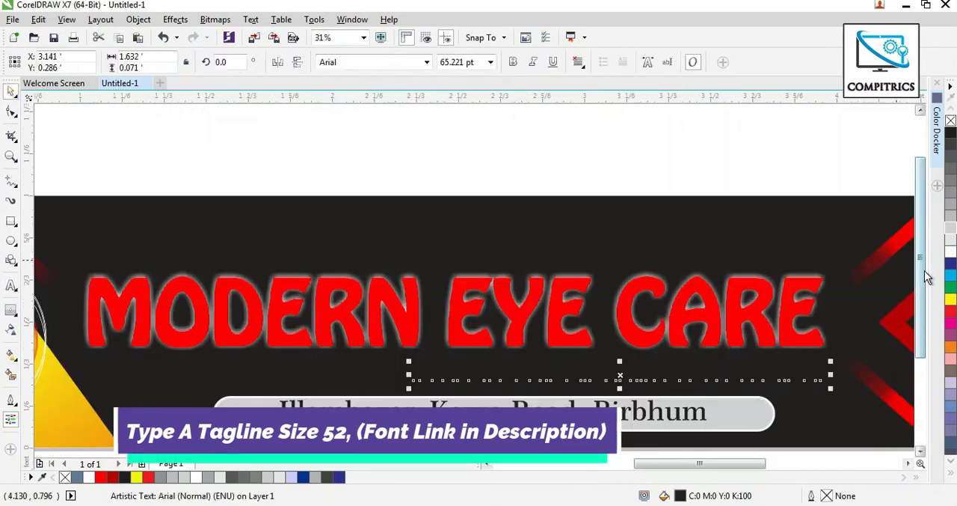
left_click(949, 258)
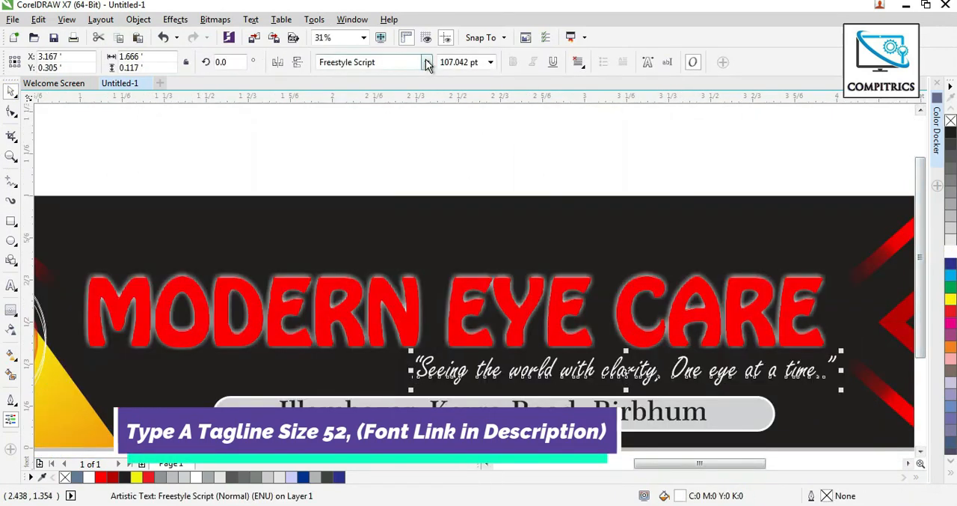
left_click(427, 62)
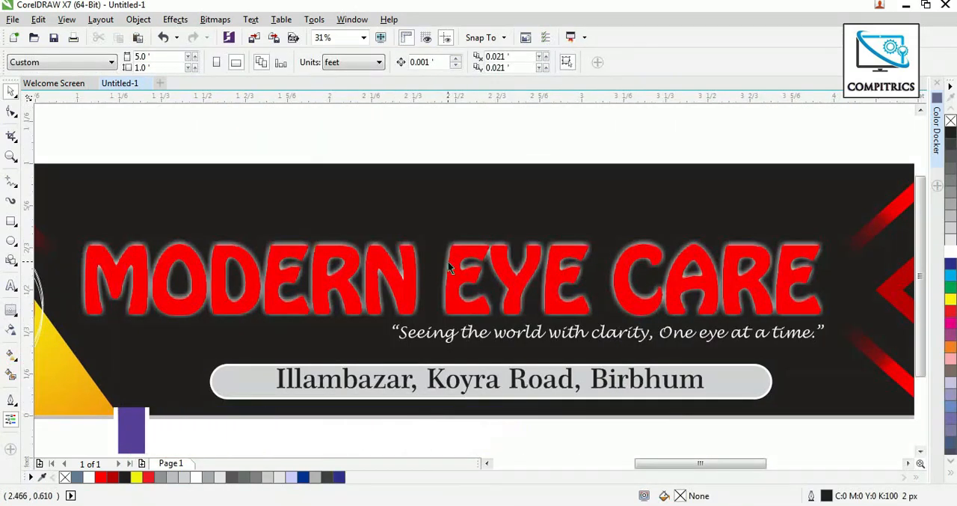
Draw a rectangle about 0.342 × 0.268 ft from the banner's top edge above "CARE", with a 10% black fill and no outline.
scroll(448, 261, "down", 2)
scroll(599, 223, "up", 2)
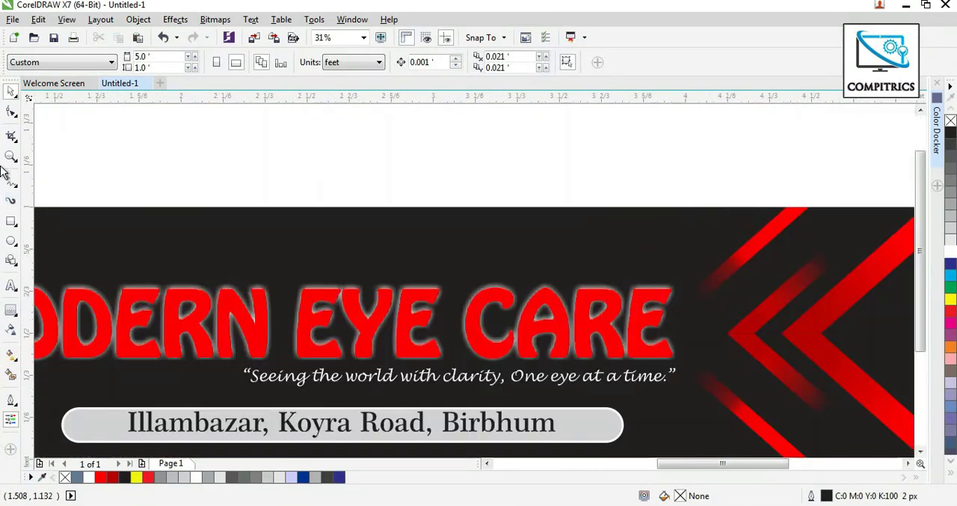
left_click(11, 220)
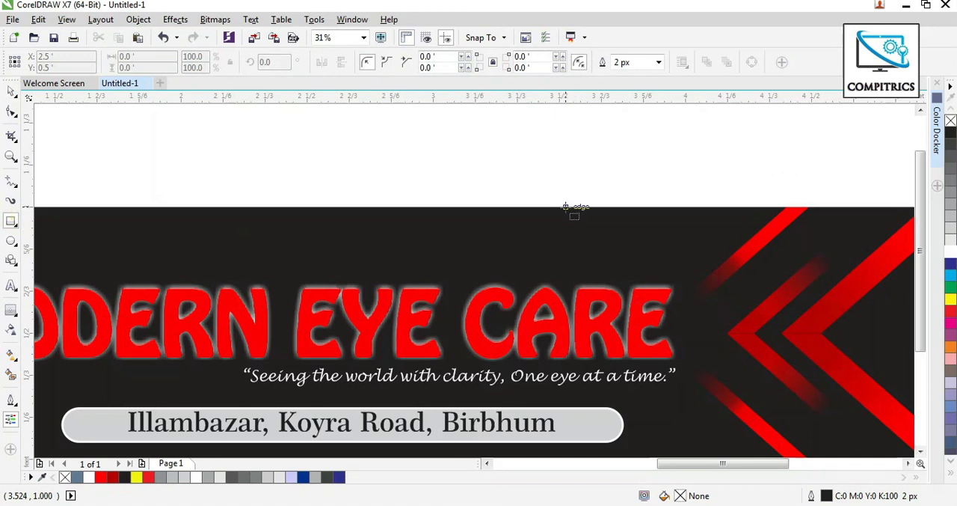
left_click_drag(567, 208, 653, 276)
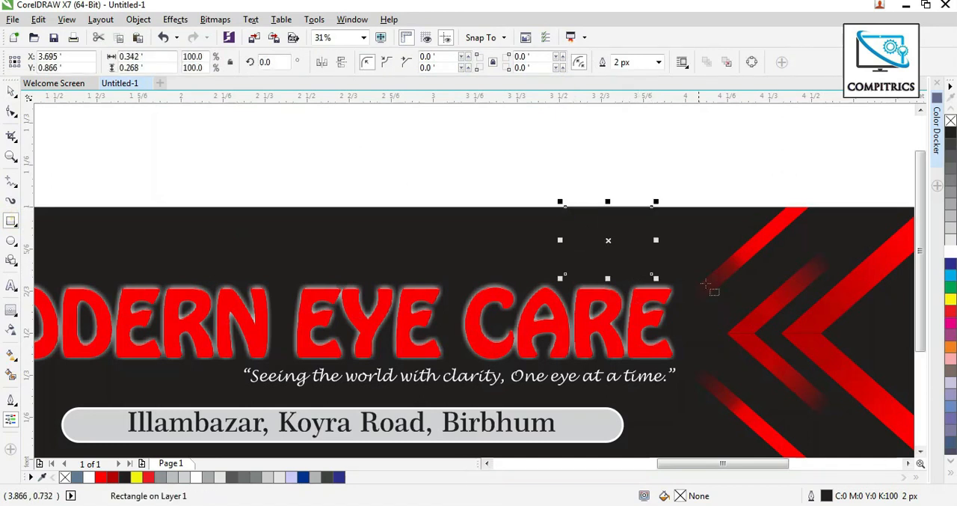
left_click(11, 91)
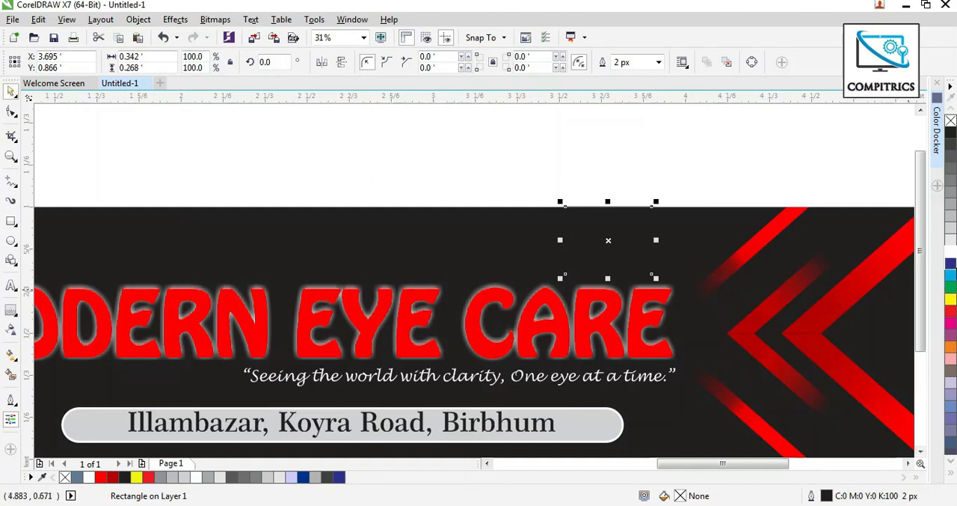
left_click(951, 241)
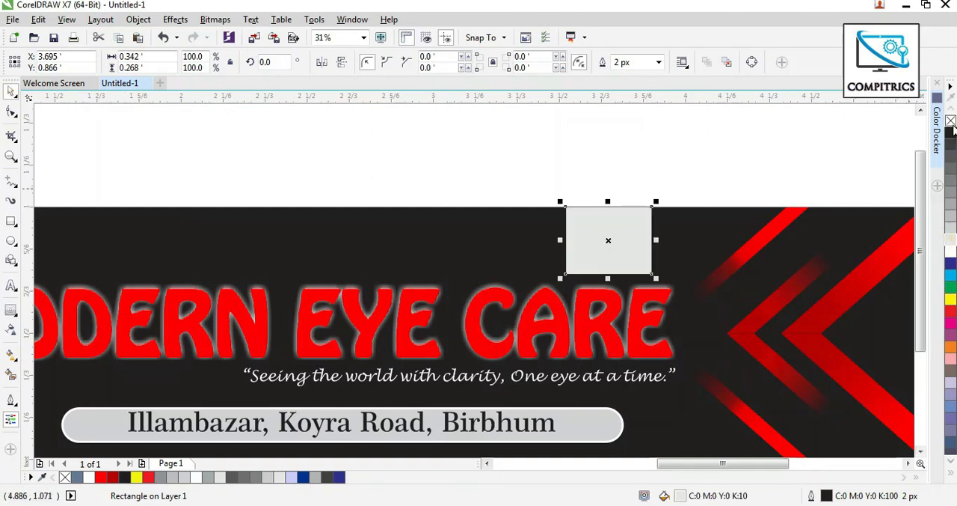
right_click(951, 120)
left_click(12, 19)
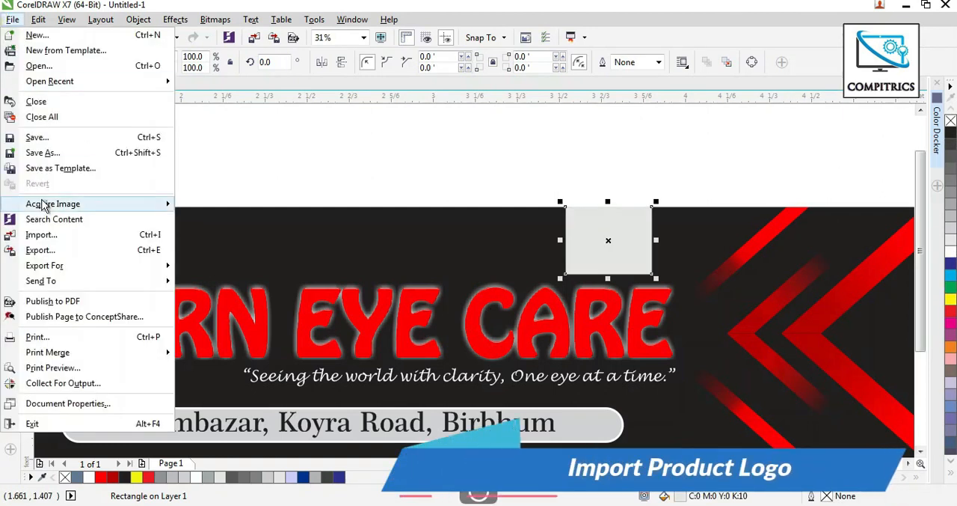
left_click(45, 237)
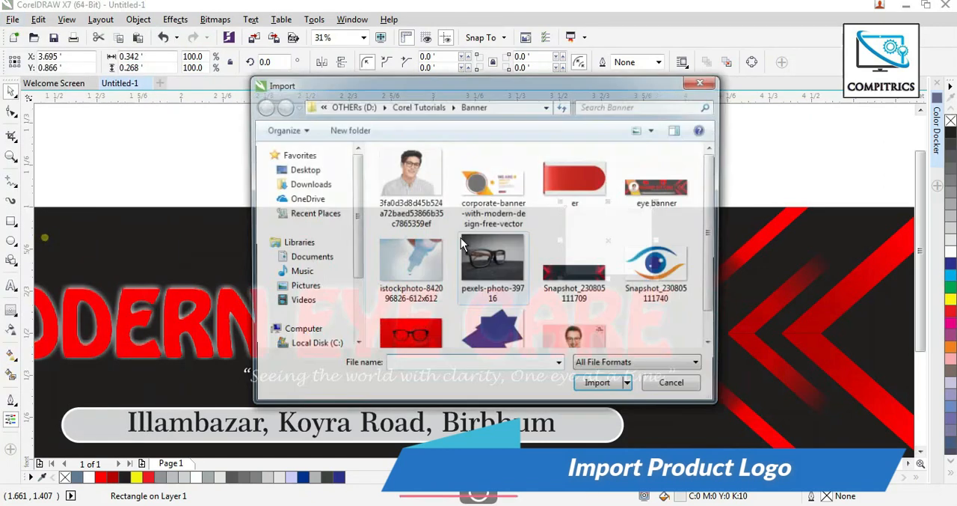
double_click(641, 269)
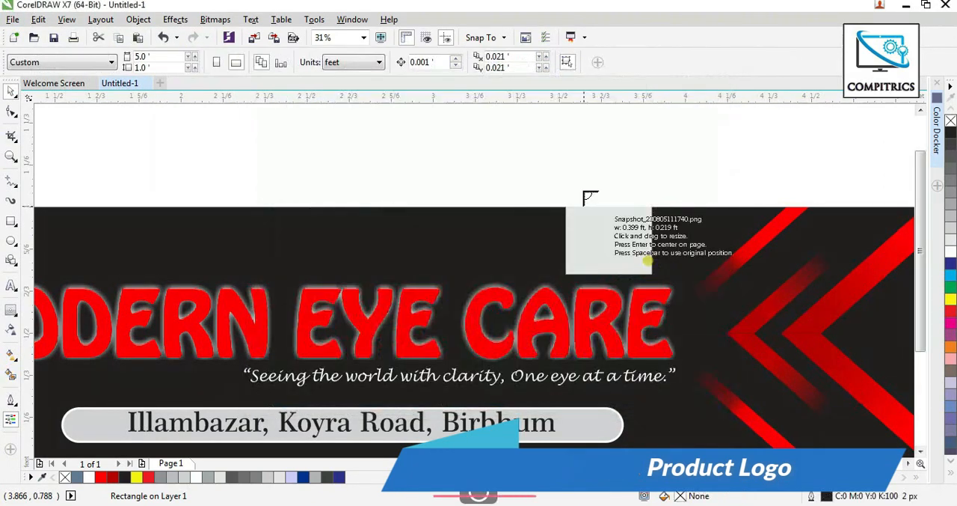
left_click_drag(386, 127, 485, 204)
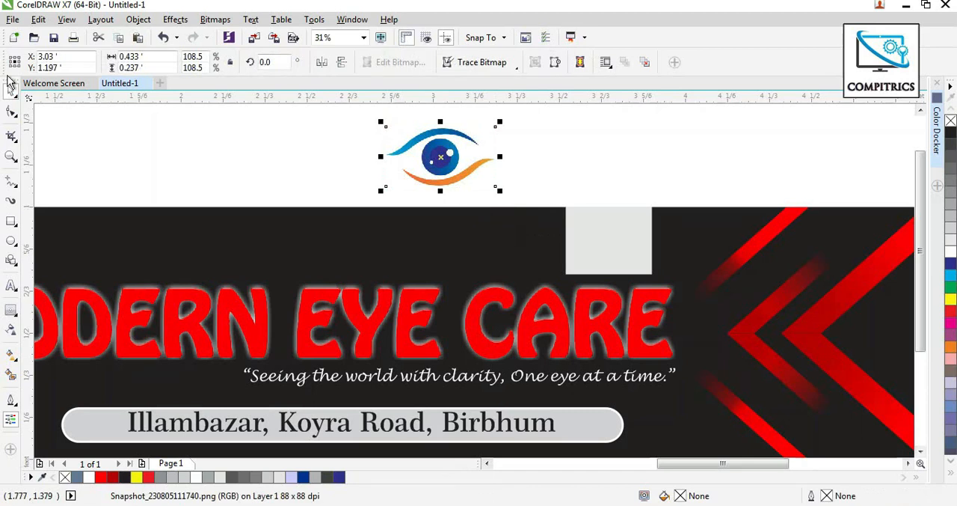
left_click_drag(433, 153, 463, 256)
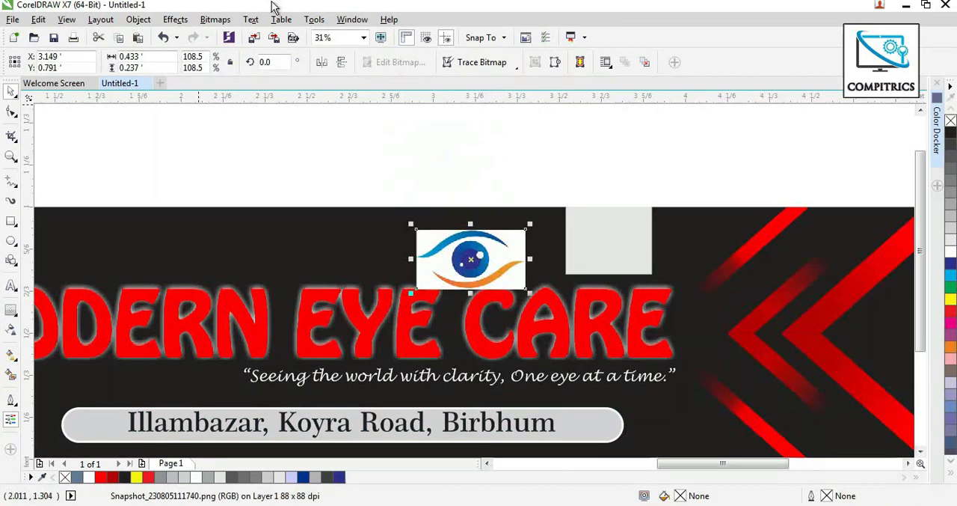
Vectorise the eye logo with Quick Trace and delete the original bitmap.
left_click(223, 20)
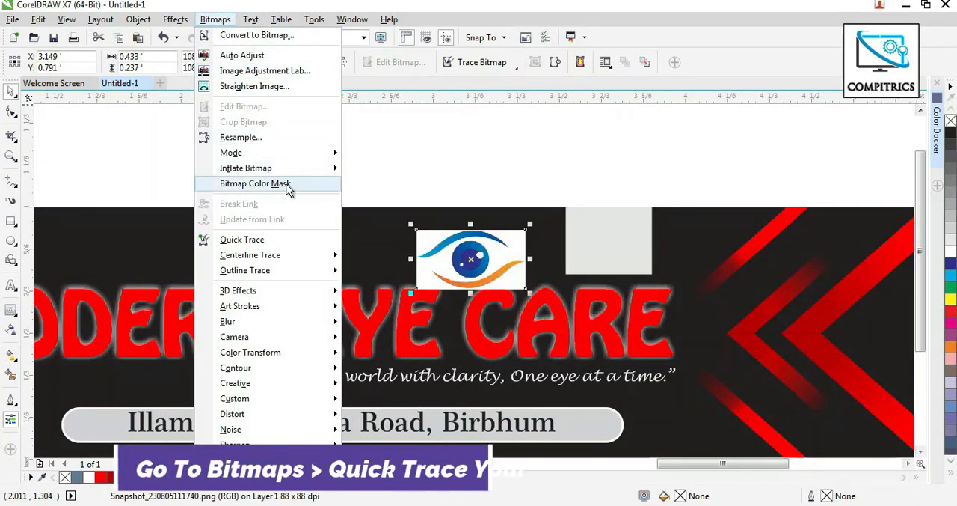
left_click(271, 240)
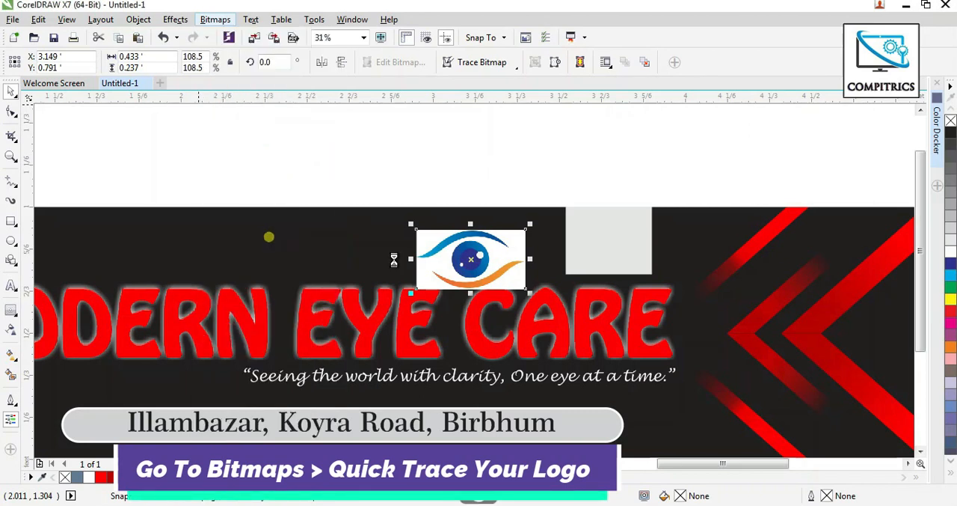
left_click_drag(512, 245, 448, 222)
left_click(513, 255)
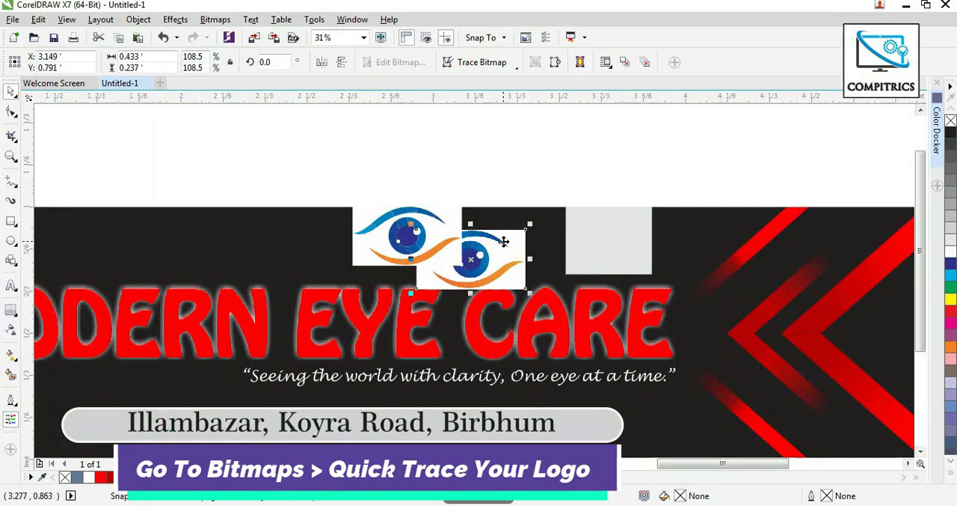
key("Delete")
Delete the white background from the traced eye logo.
left_click(449, 255)
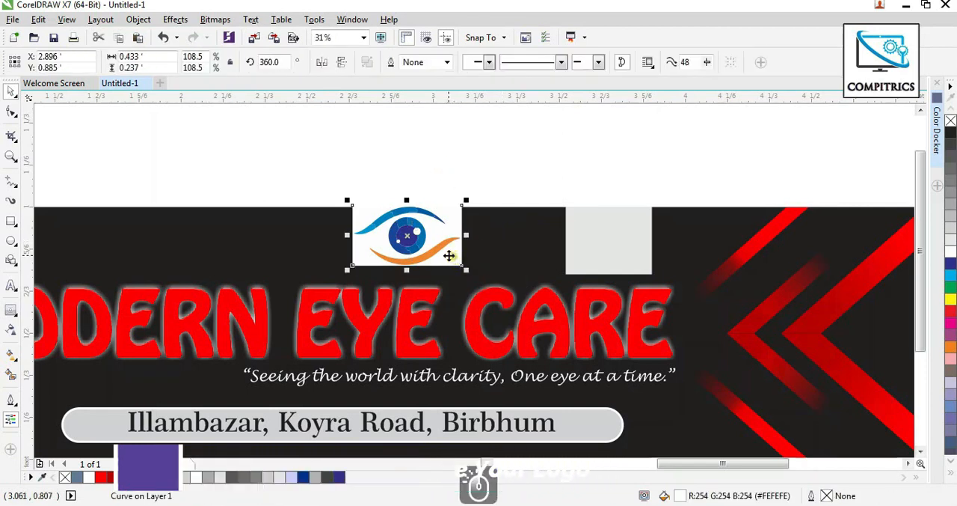
key("Delete")
key("Delete")
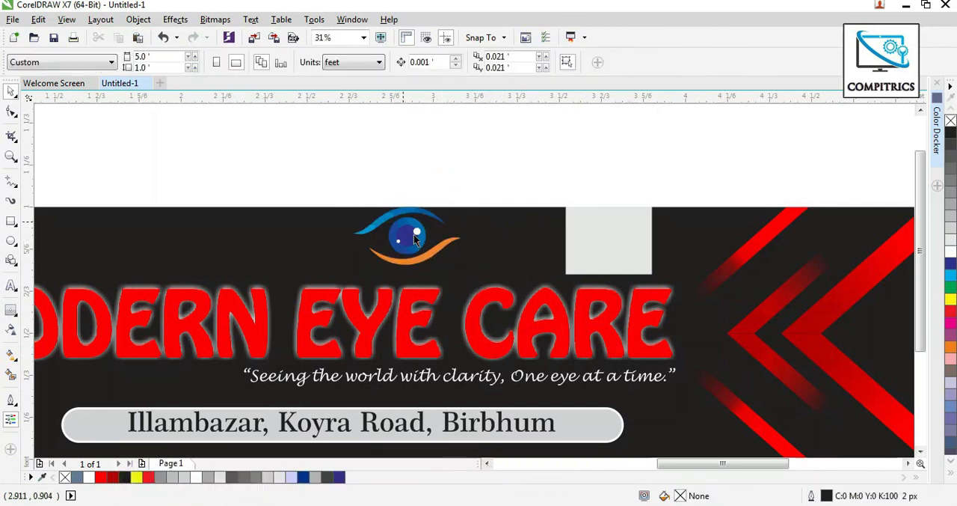
Group the traced logo shapes at about 0.323 × 0.175 ft and place the group on the grey rectangle.
left_click_drag(336, 177, 443, 260)
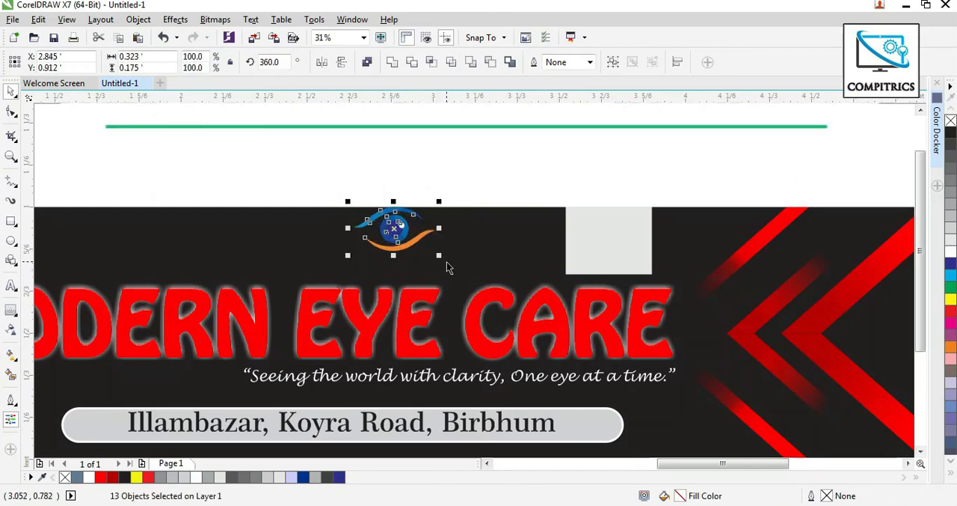
key("ctrl+g")
left_click_drag(395, 236, 611, 256)
Darken the fill of the rectangle behind the logo to a medium grey one shade beyond 30% black.
left_click(636, 218)
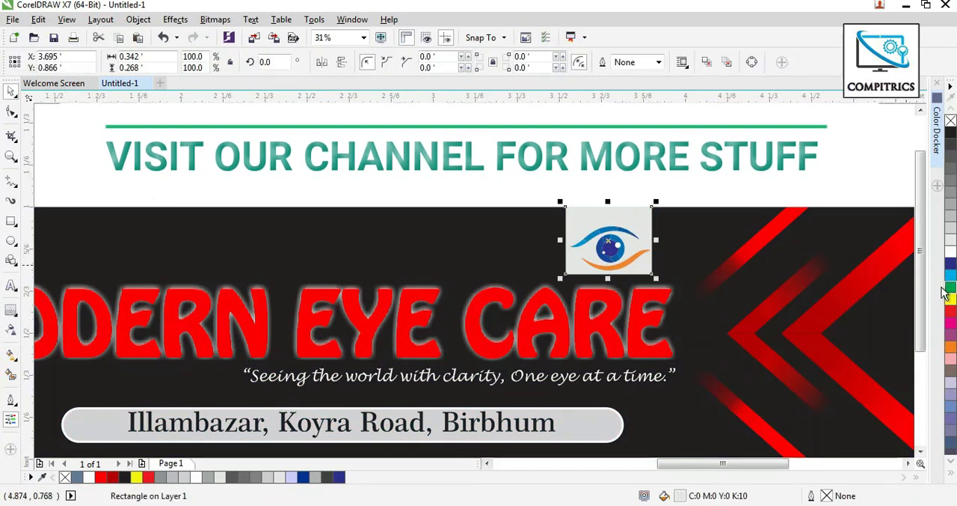
left_click(950, 211)
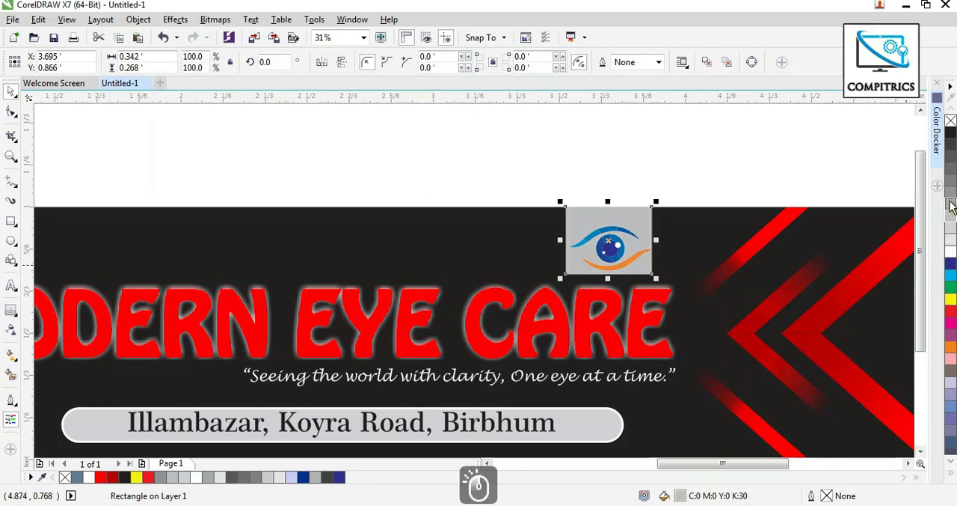
left_click(951, 203)
Give the eye logo a shadow using a black duplicate placed behind it, offset slightly down and to the right.
scroll(607, 225, "up", 2)
left_click(608, 224)
left_click(951, 135)
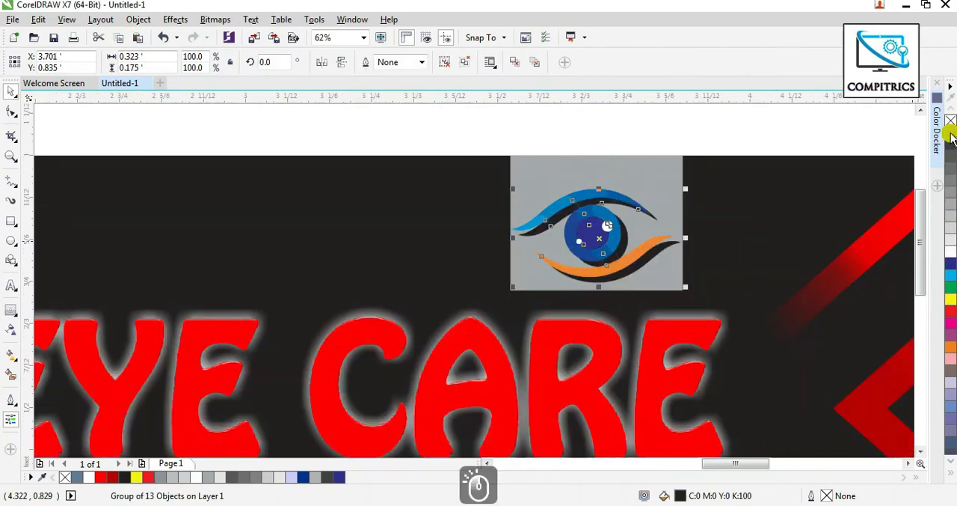
scroll(608, 224, "up", 1)
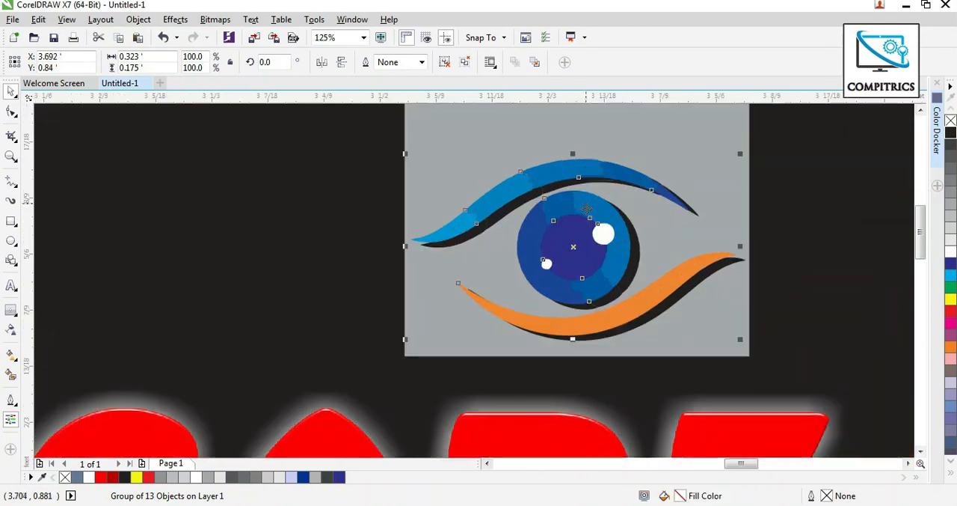
scroll(598, 216, "down", 2)
left_click(620, 156)
scroll(607, 183, "down", 1)
scroll(270, 154, "up", 1)
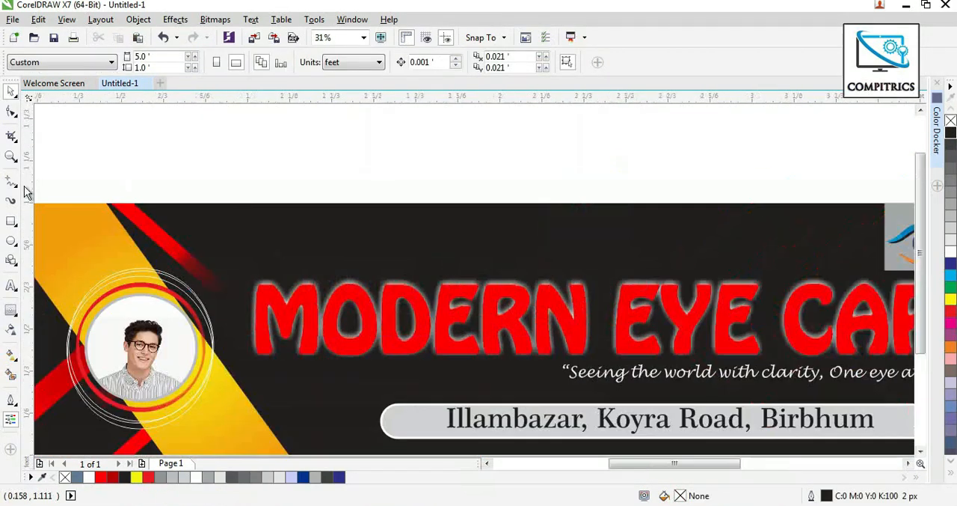
left_click(13, 20)
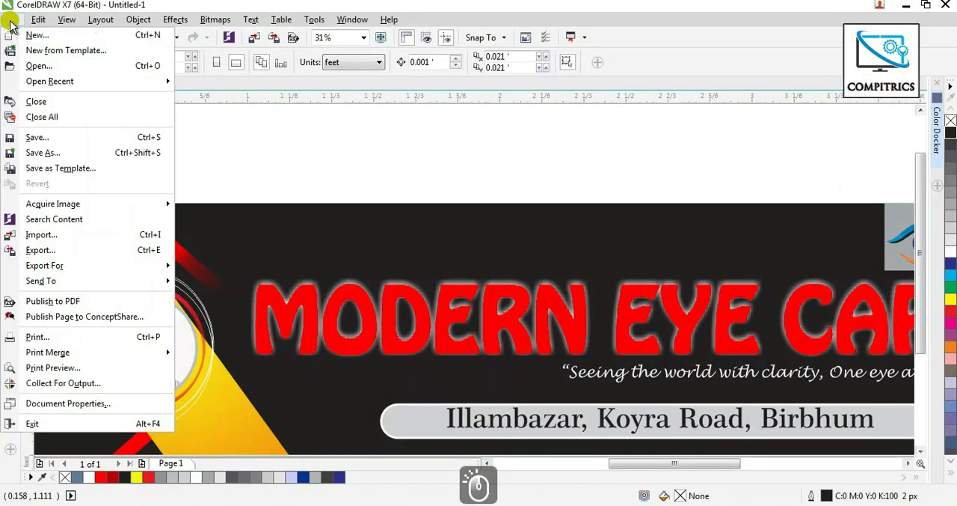
left_click(44, 235)
left_click(409, 336)
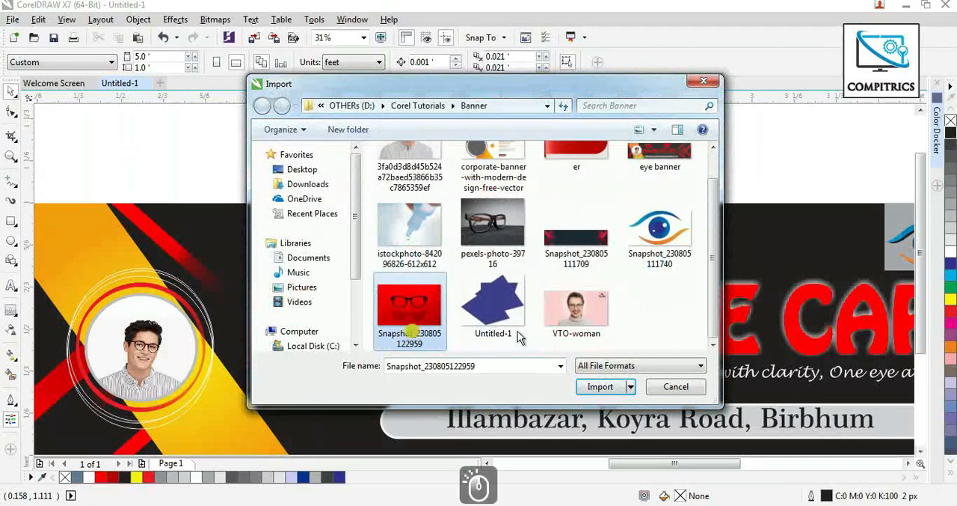
left_click(600, 384)
left_click_drag(337, 220, 480, 262)
left_click_drag(416, 272, 433, 282)
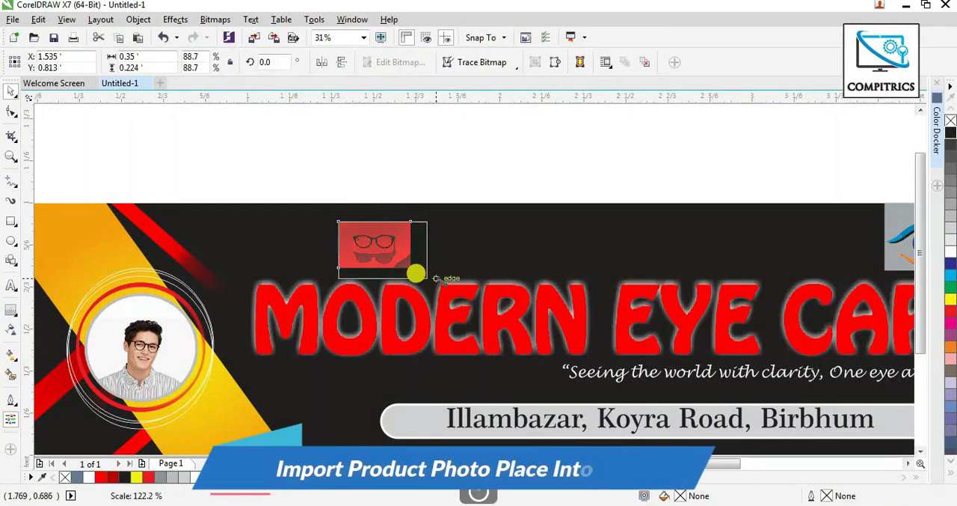
Draw a rectangle about 0.343 × 0.196 ft above the banner and convert it to curves for node editing.
left_click(10, 223)
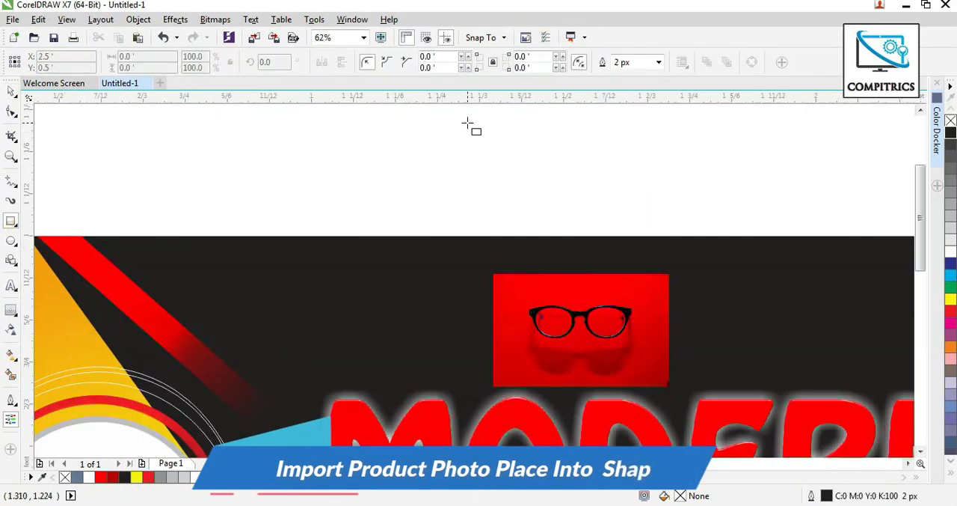
left_click_drag(468, 122, 643, 223)
left_click(10, 112)
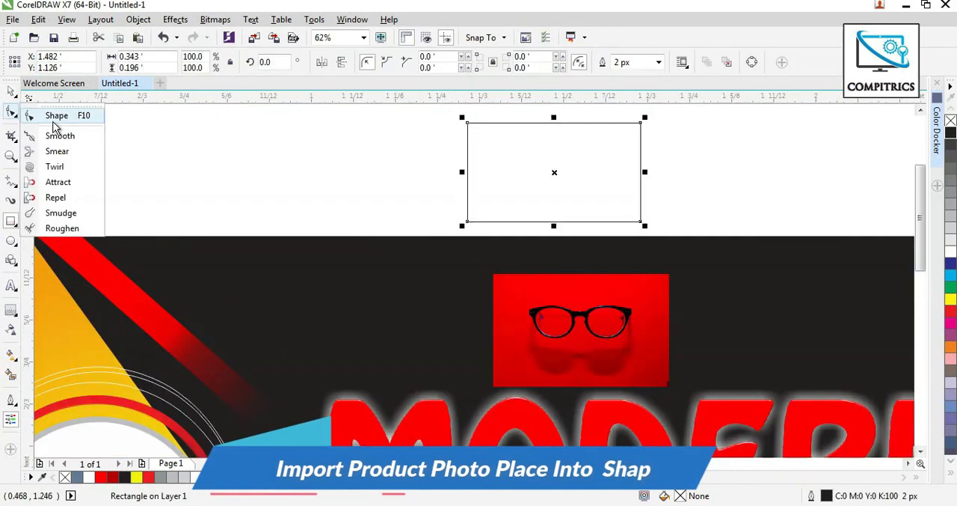
left_click(55, 116)
key("ctrl+q")
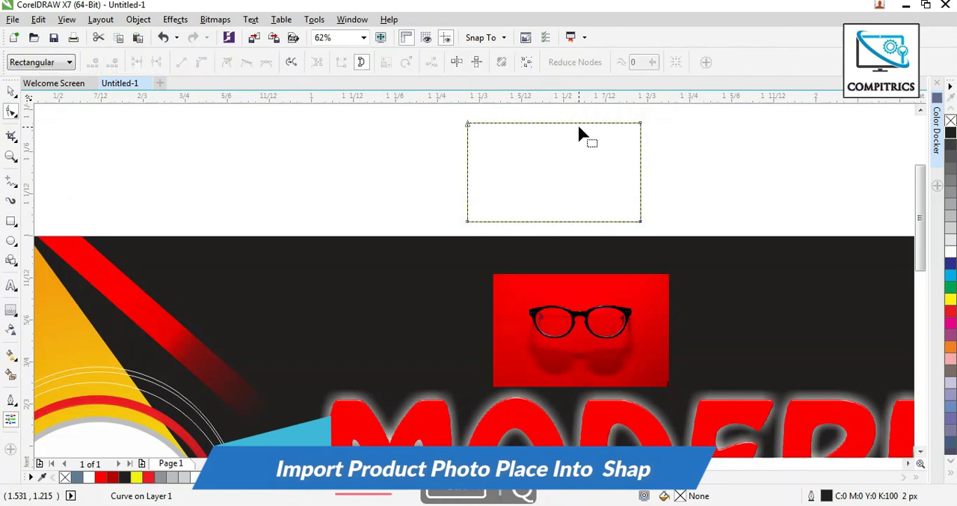
Chamfer the rectangle's upper-right and lower-left corners by adding a node on each adjoining edge and deleting the two corner nodes.
double_click(600, 123)
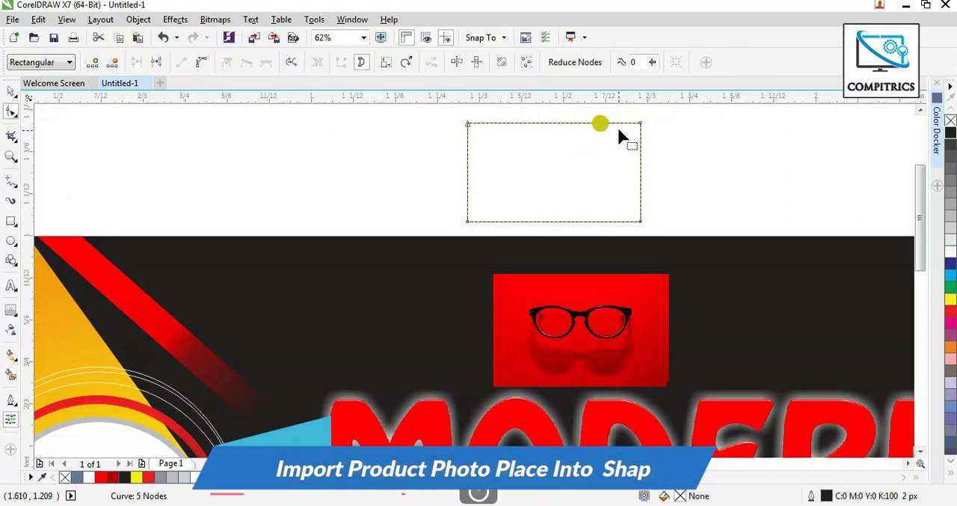
double_click(641, 150)
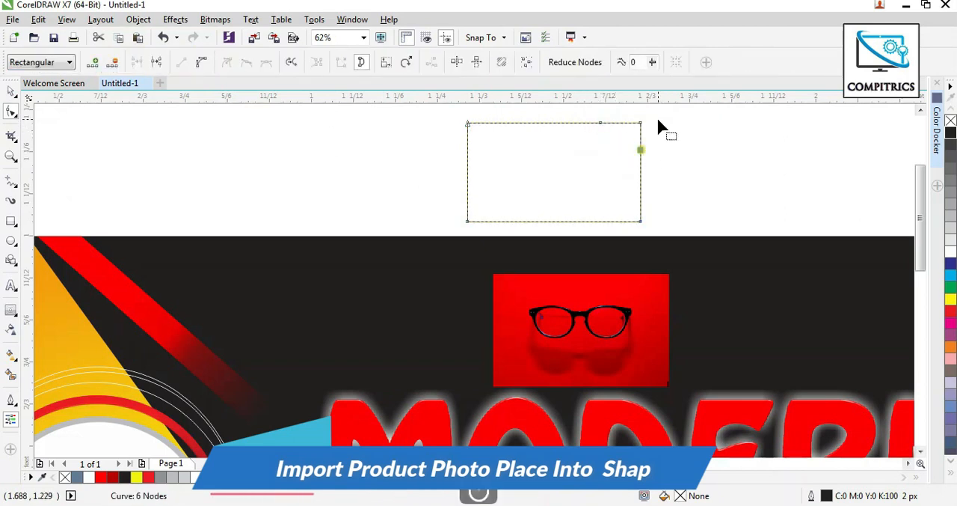
left_click(114, 63)
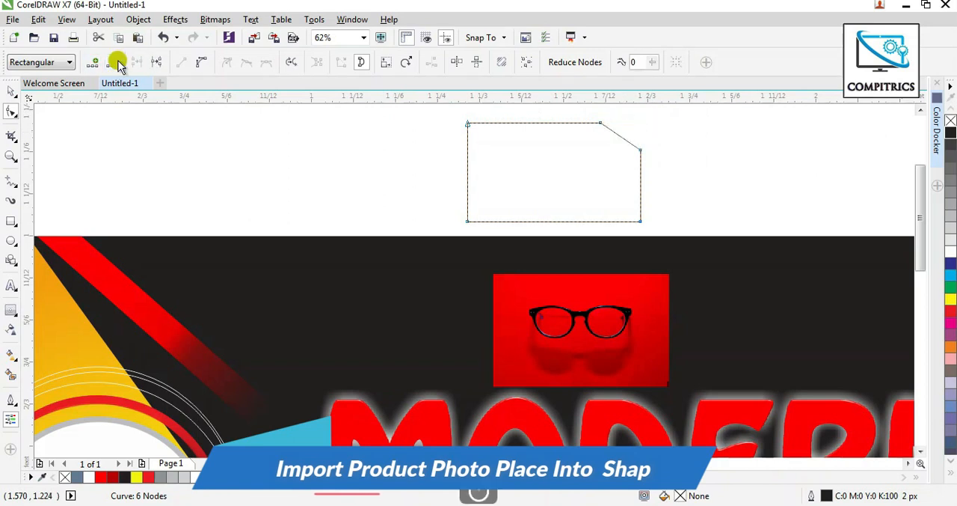
double_click(467, 189)
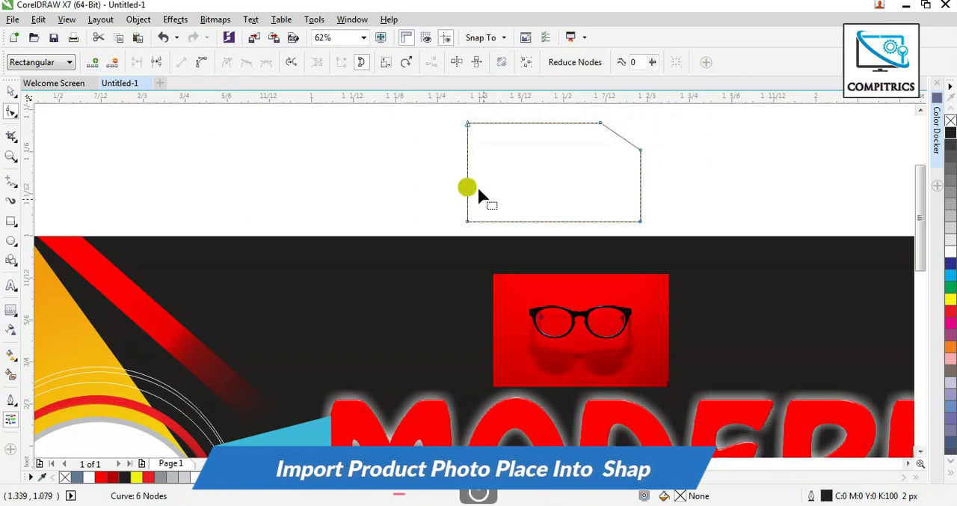
double_click(506, 221)
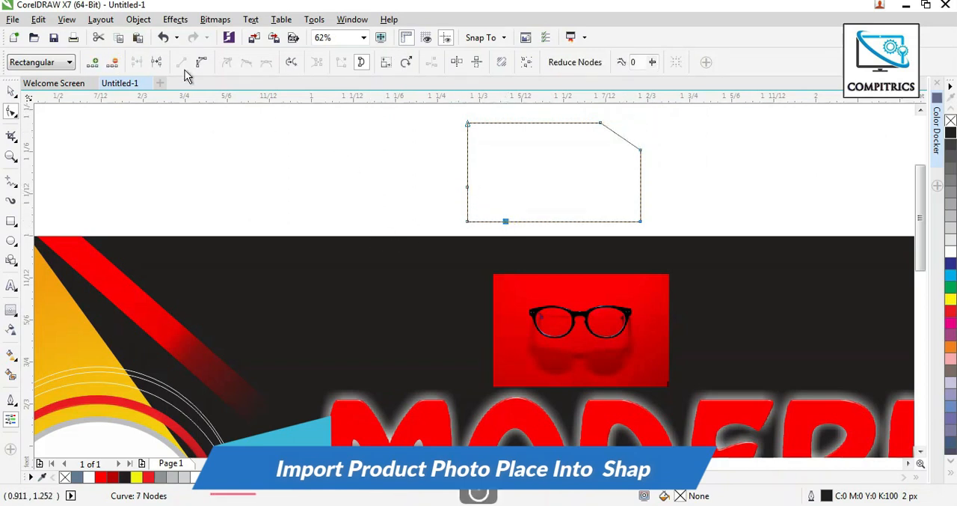
left_click(112, 63)
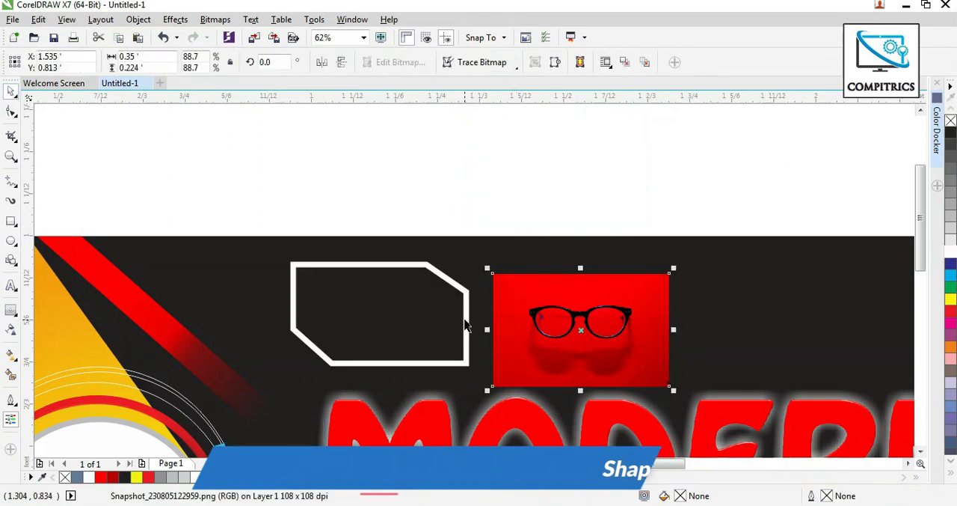
Give the cut-corner shape a white 40 px outline, place it over the glasses photo and PowerClip the photo inside it.
left_click_drag(465, 320, 668, 334)
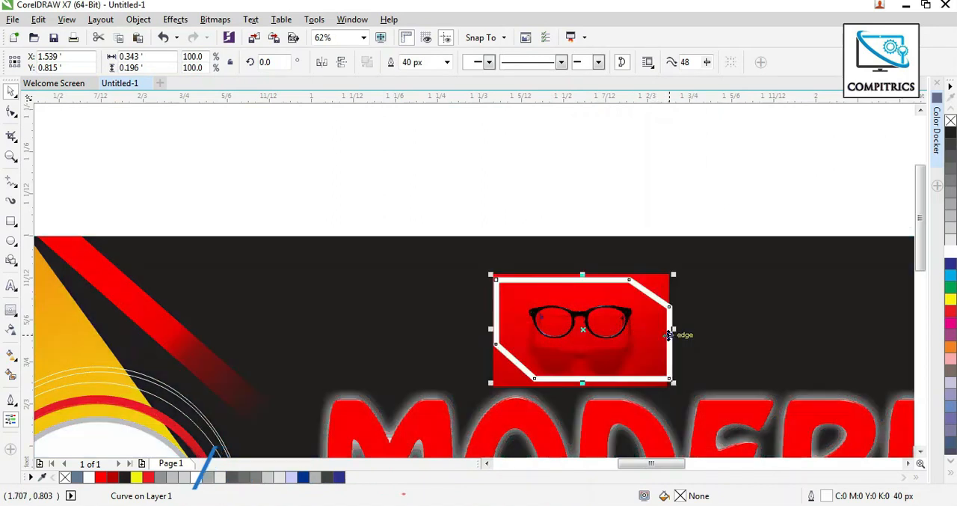
left_click(502, 372)
left_click(178, 21)
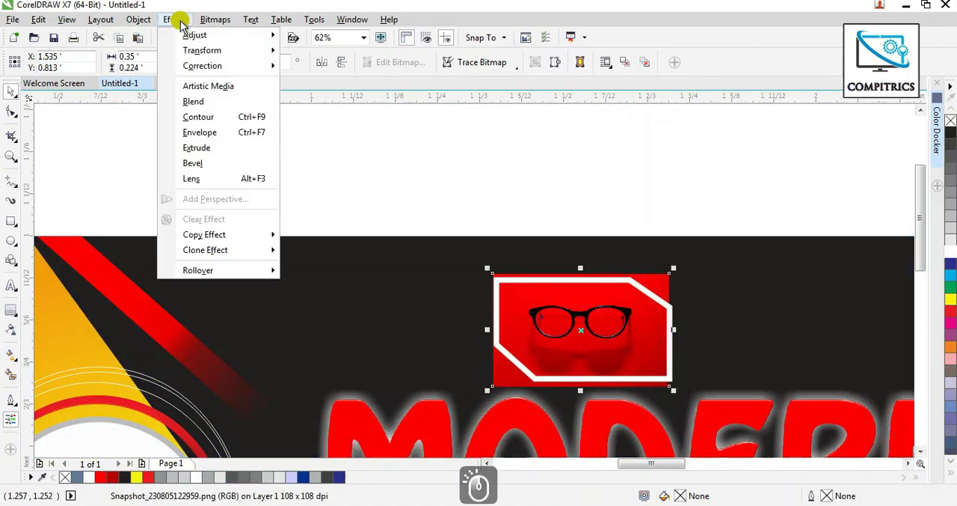
mouse_move(139, 19)
mouse_move(291, 143)
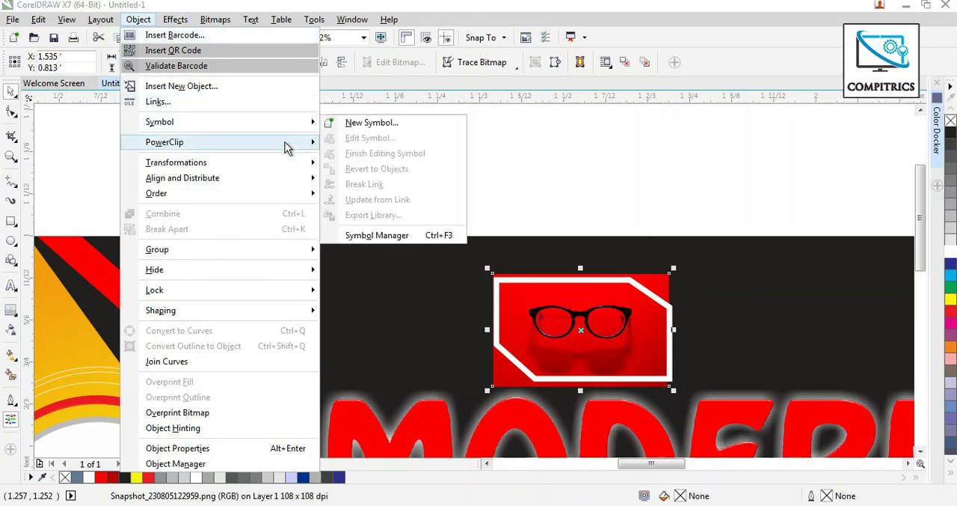
left_click(349, 143)
left_click(619, 339)
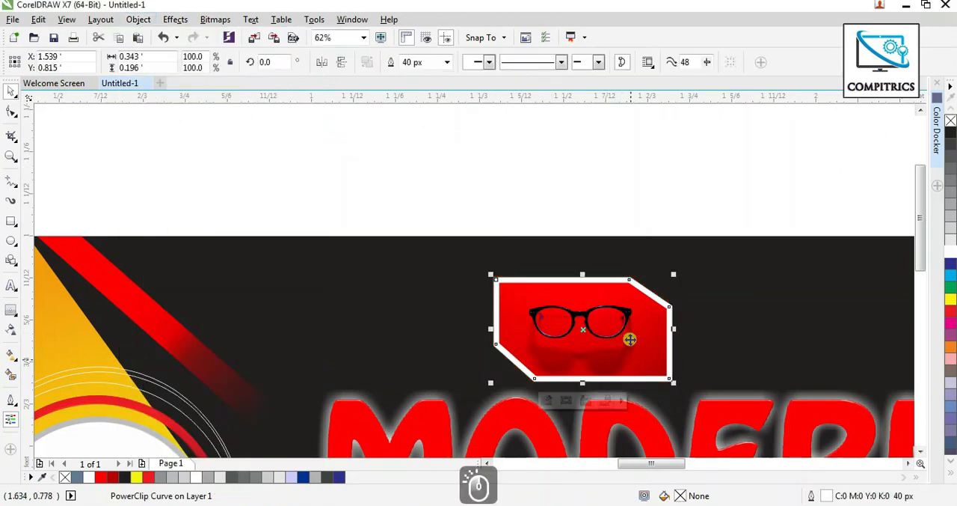
Reduce the framed glasses photo's outline to 30 px and position it above "MODERN" at about X 1.846 ft, Y 0.834 ft.
scroll(342, 207, "down", 2)
left_click(283, 176)
left_click_drag(404, 267, 410, 270)
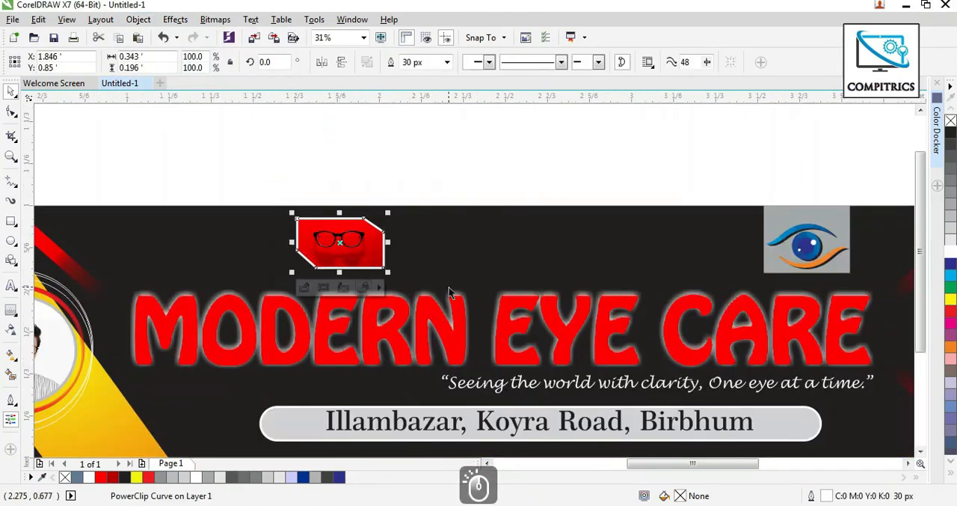
key("Down")
key("Down")
key("Down")
key("Down")
key("Down")
key("Down")
key("Down")
key("Down")
key("Down")
key("Down")
key("Down")
key("Down")
key("Down")
key("Down")
key("Down")
key("Down")
key("Down")
key("Down")
key("Down")
key("Down")
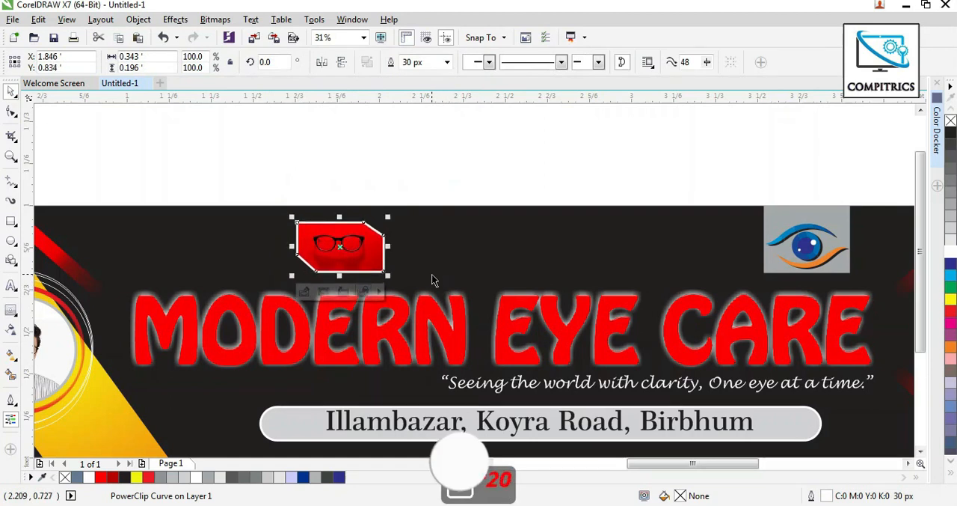
left_click(312, 170)
key("F4")
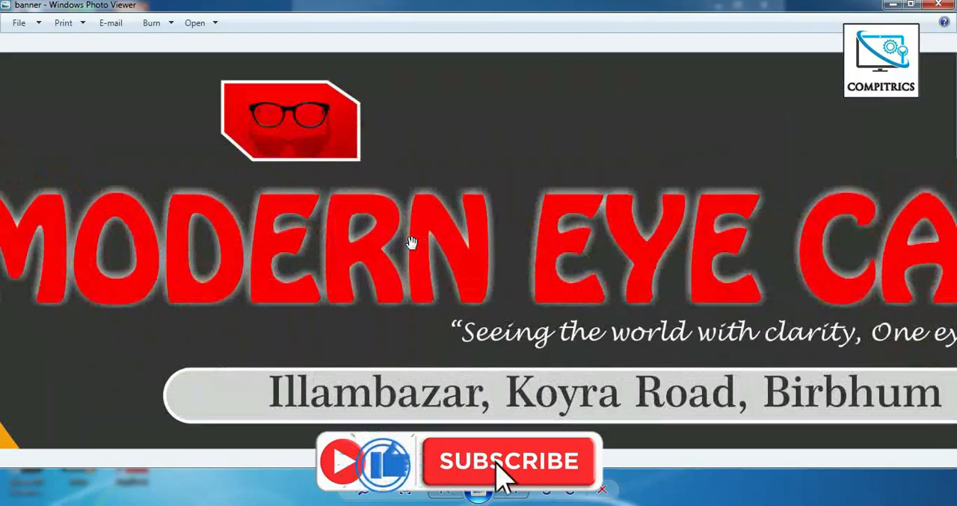
Switch to Windows Photo Viewer and inspect the banner image's portrait, title and framed glasses photo.
scroll(412, 241, "up", 5)
left_click_drag(677, 226, 607, 302)
left_click_drag(248, 308, 782, 349)
left_click_drag(351, 334, 667, 349)
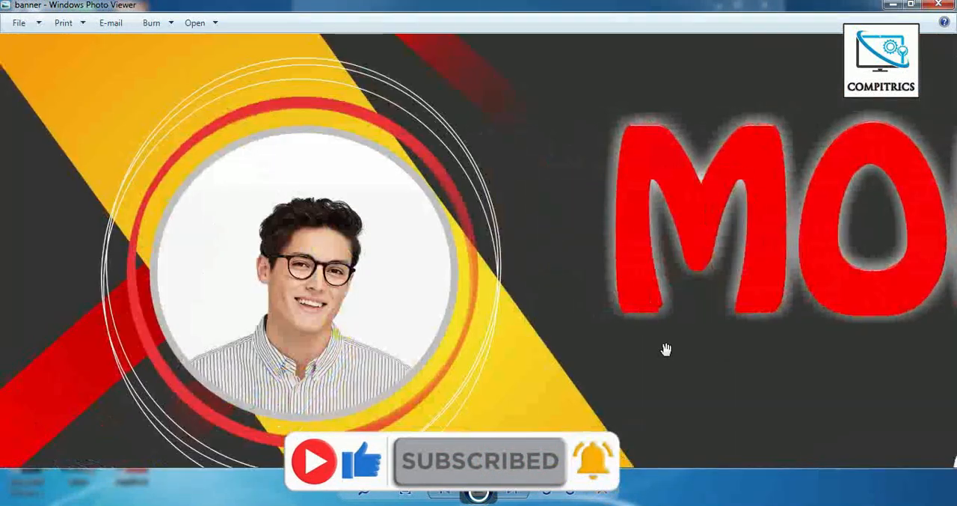
scroll(554, 317, "down", 4)
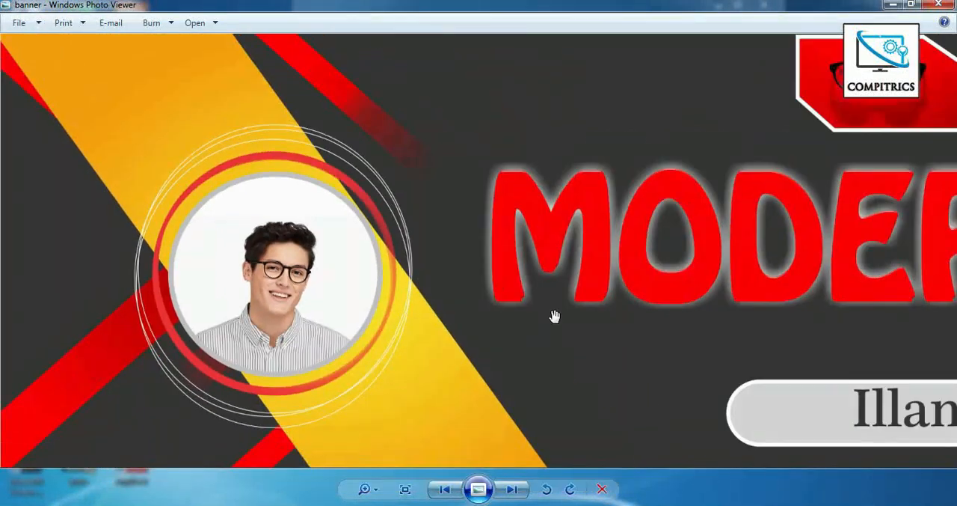
scroll(476, 333, "down", 4)
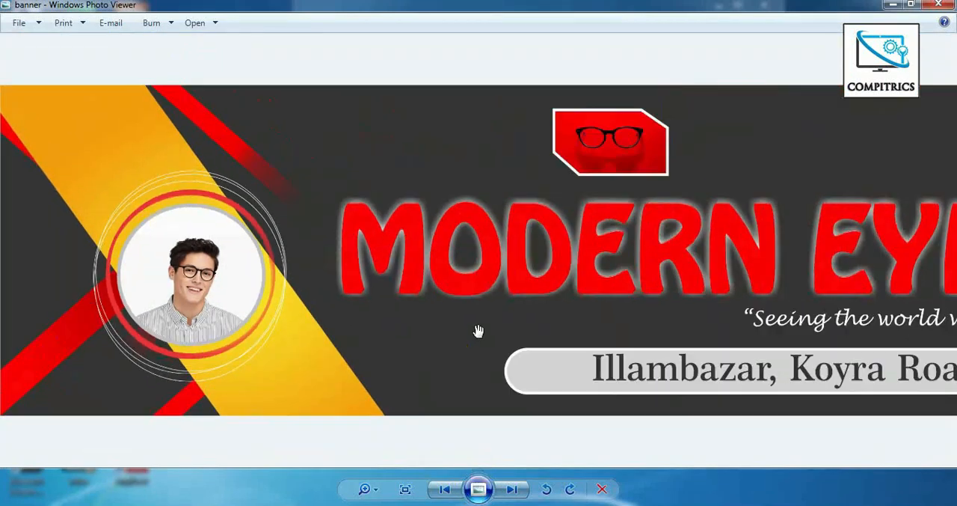